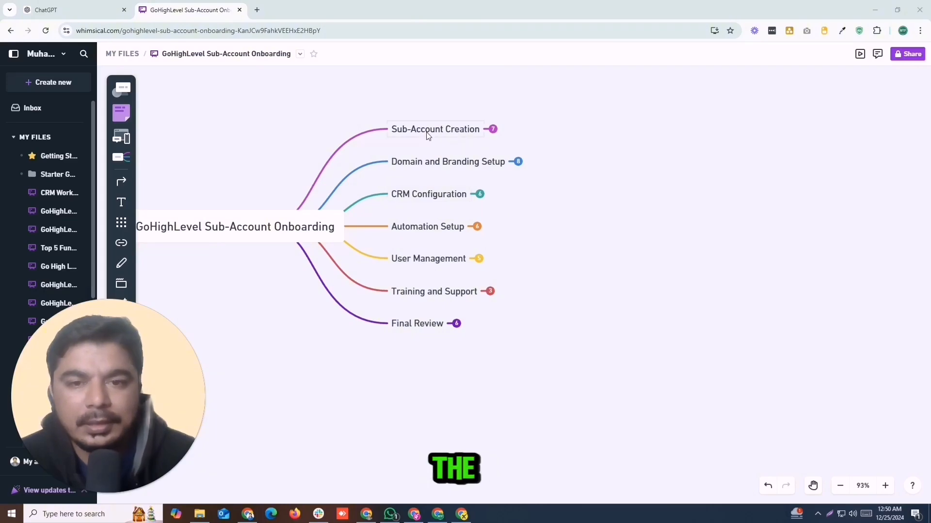
Expand the Sub-Account Creation node to reveal its Access Main Account and Create New Sub-Account steps.
click(493, 129)
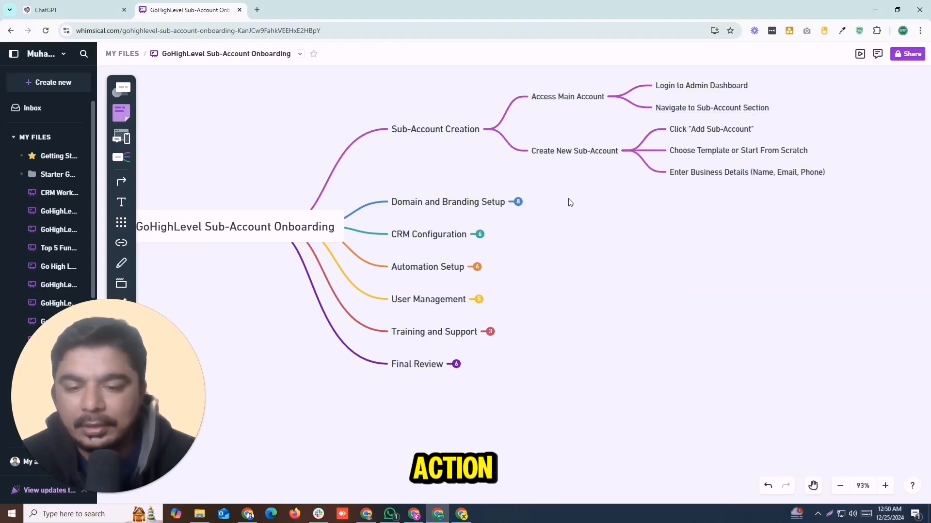
Bring LeadsFlex forward and open the Sub-Accounts client list.
click(462, 514)
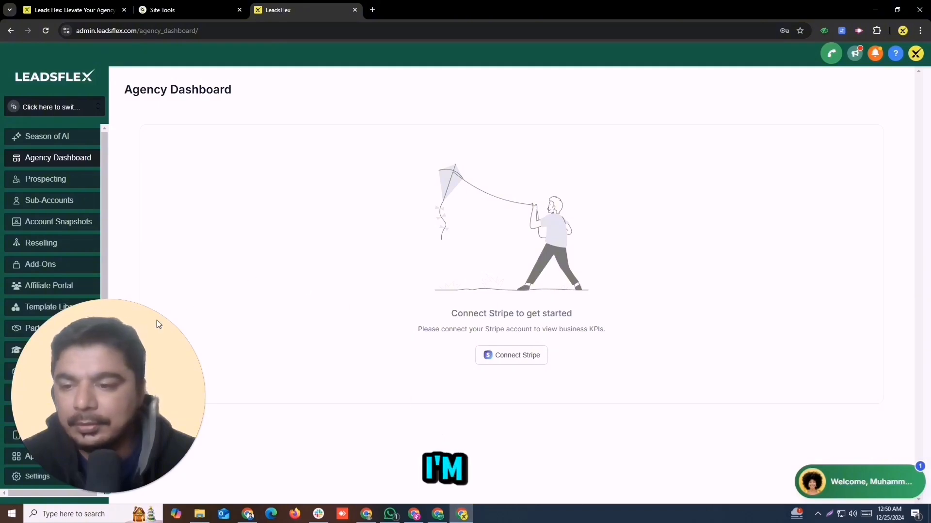
drag(156, 320, 452, 428)
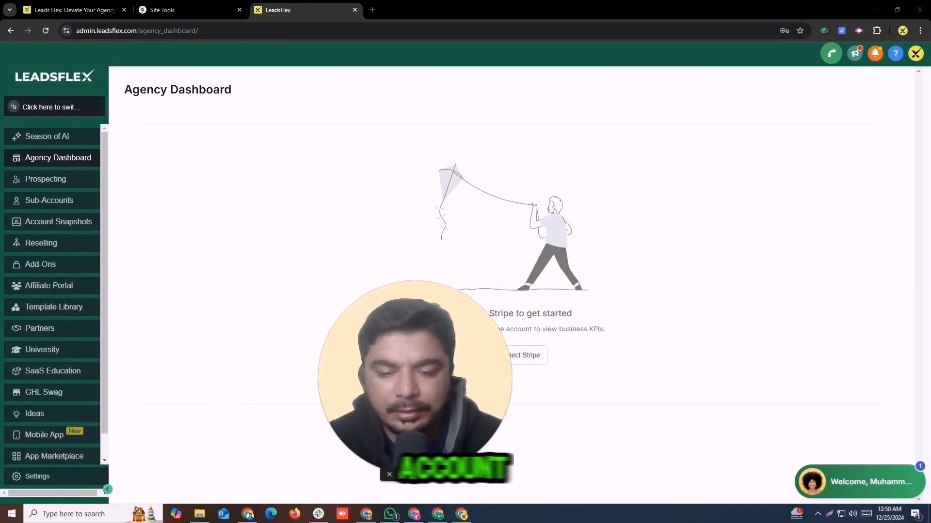
click(401, 474)
drag(395, 417, 740, 413)
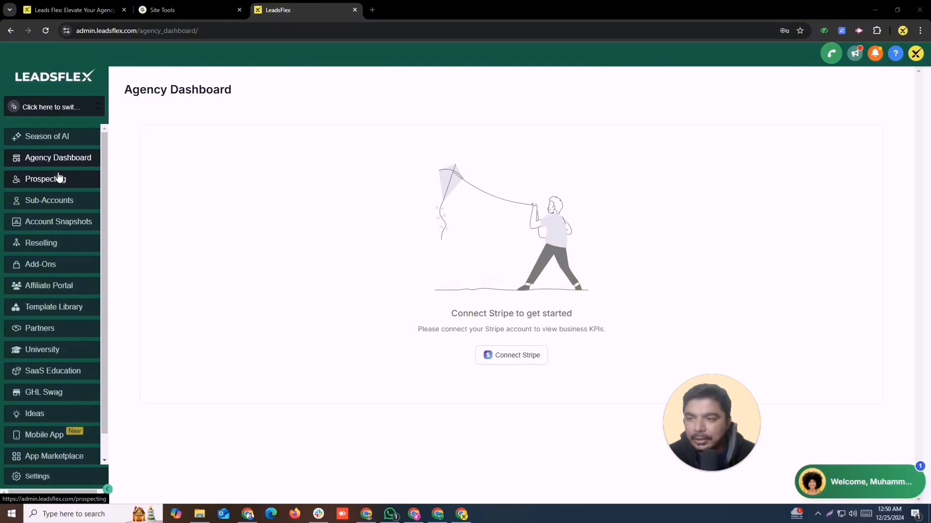
click(38, 203)
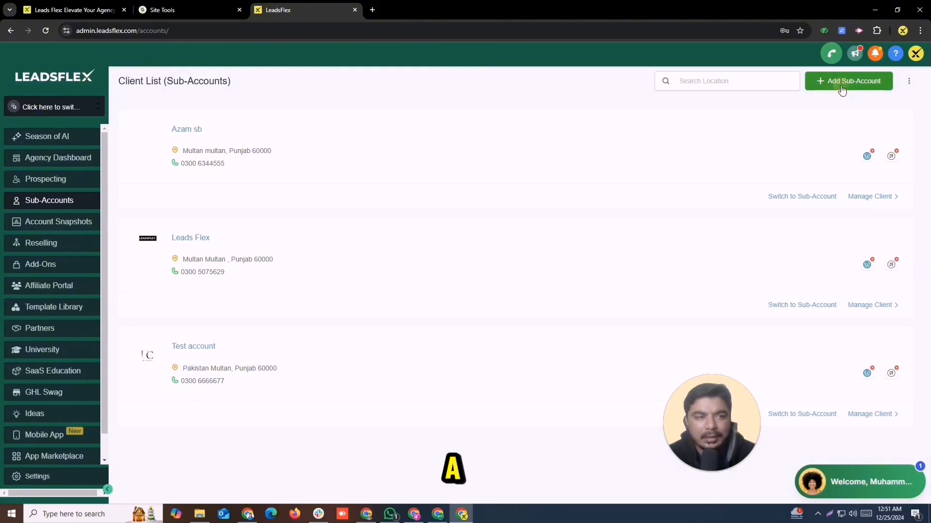
Try Add Sub-Account, then dismiss the Upgrade your plan offer.
drag(723, 400, 848, 304)
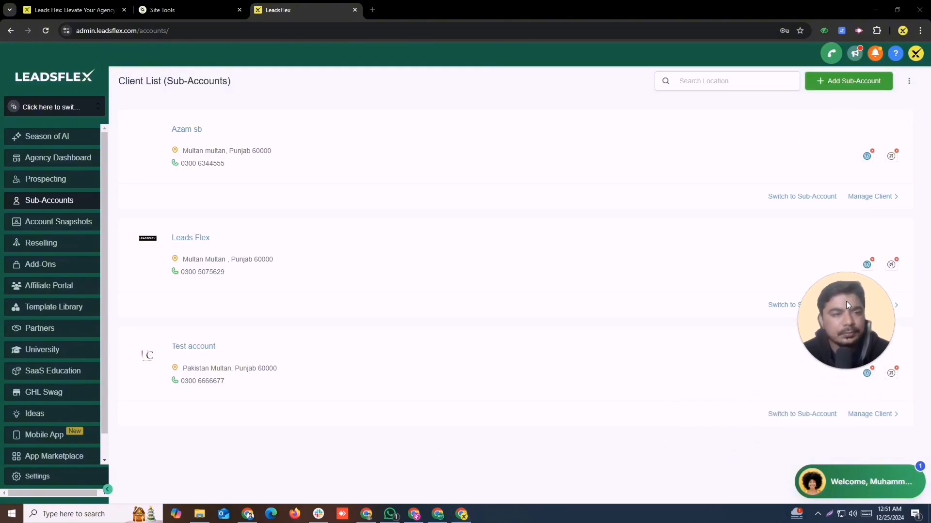
click(599, 237)
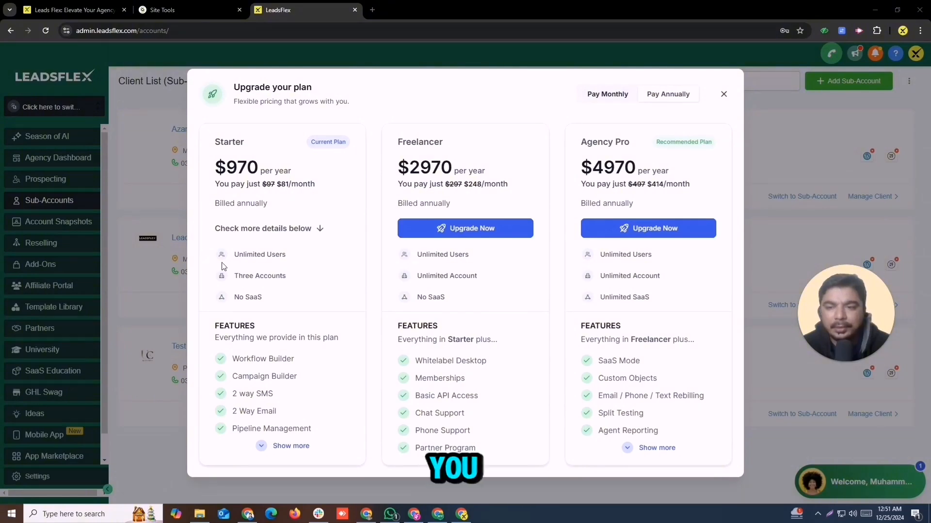
click(723, 94)
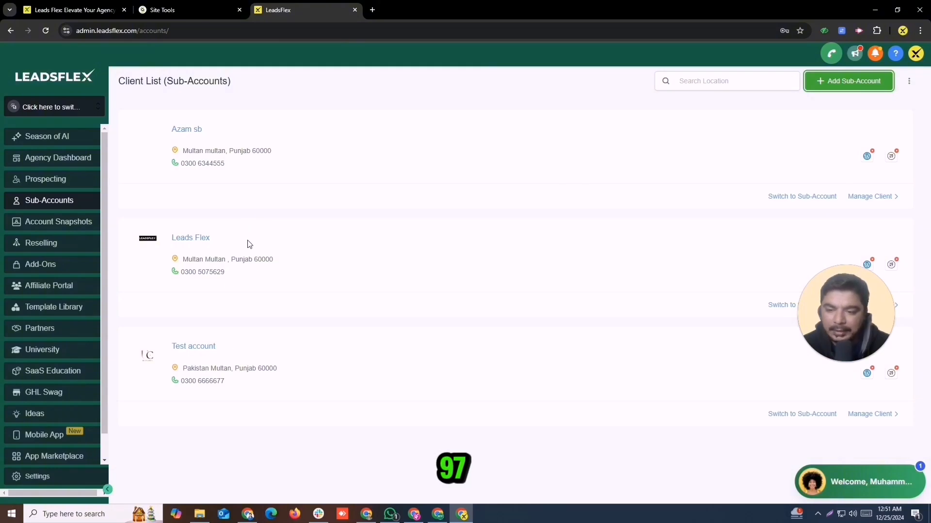
drag(824, 302, 759, 249)
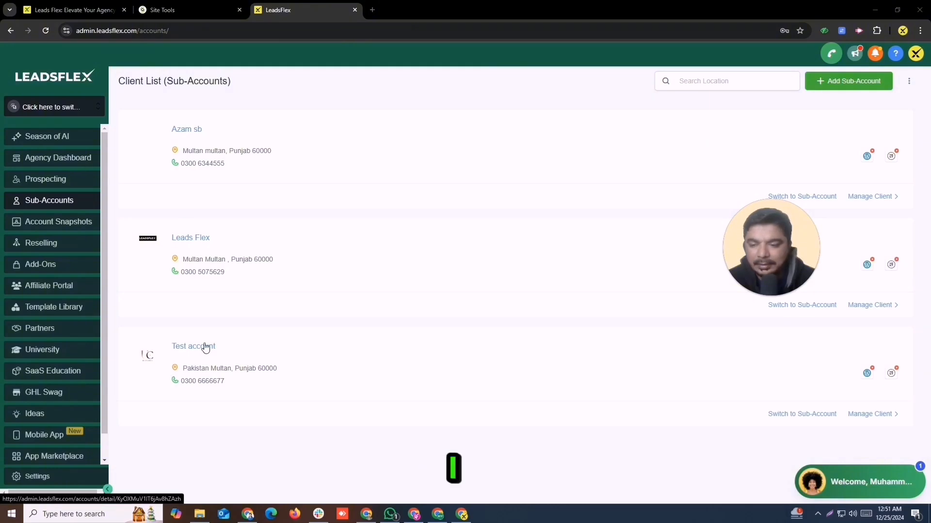
Switch into the Test account sub-account, review its Business Profile, then return to Whimsical.
click(781, 416)
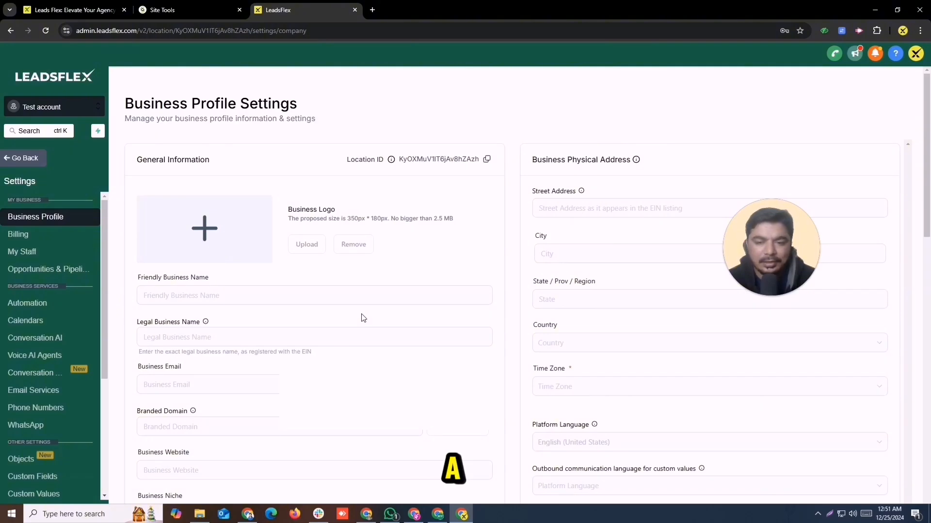
drag(928, 105, 926, 110)
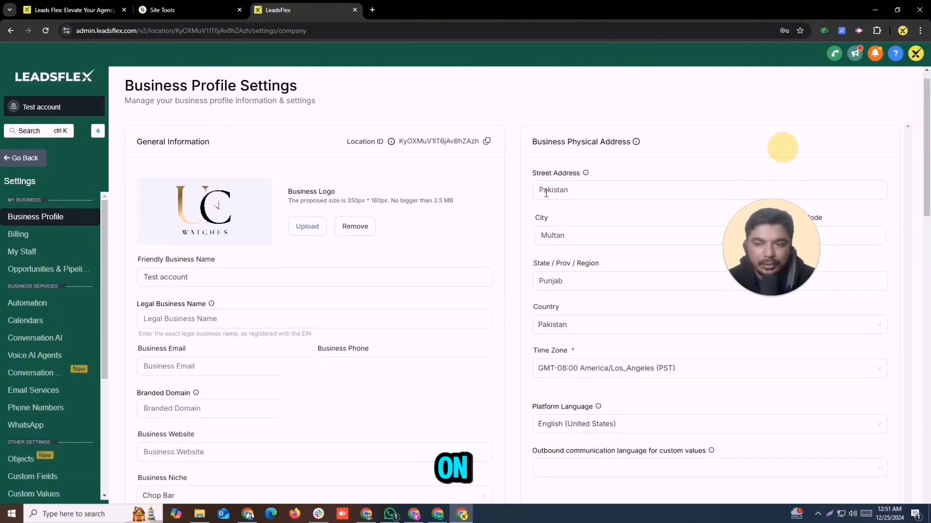
scroll(306, 251, down, 4)
triple_click(155, 85)
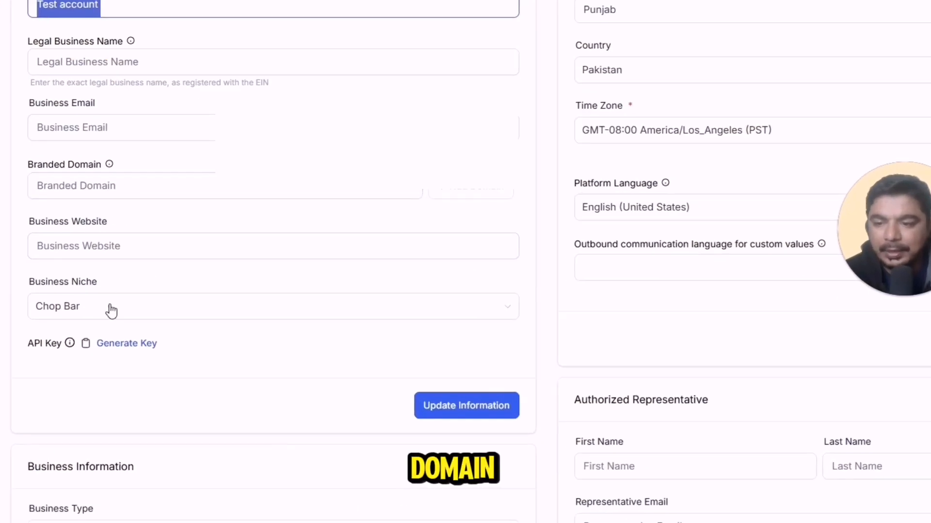
drag(928, 213, 925, 281)
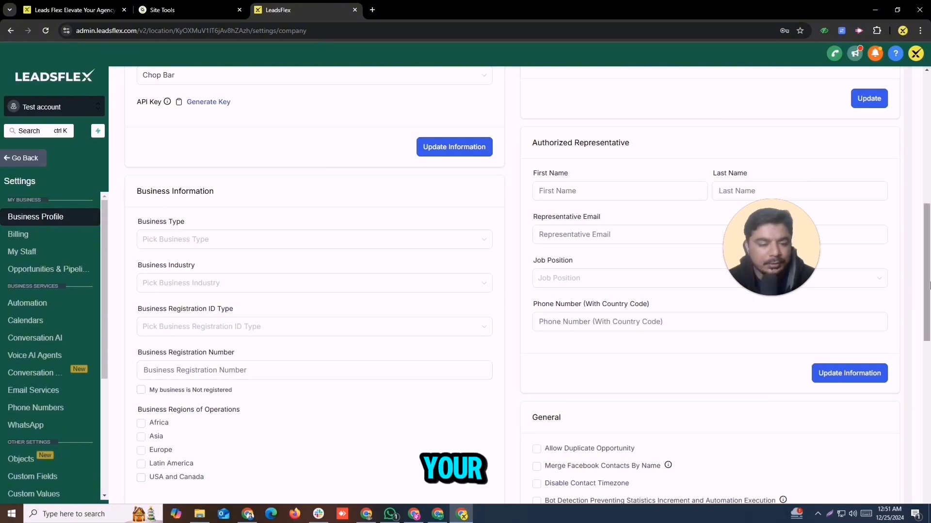
drag(929, 269, 929, 385)
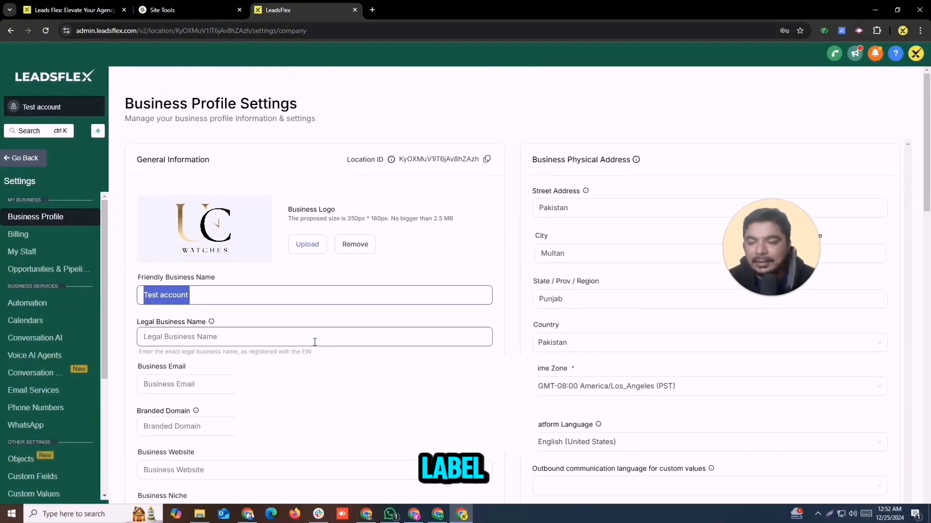
click(437, 514)
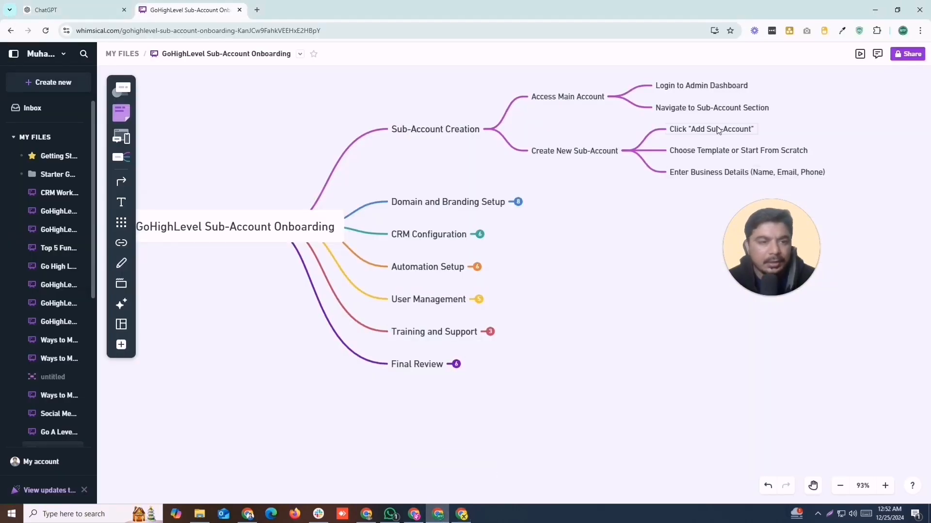
Walk through the four sub-account creation steps, then collapse that branch and expand Domain and Branding Setup.
click(688, 110)
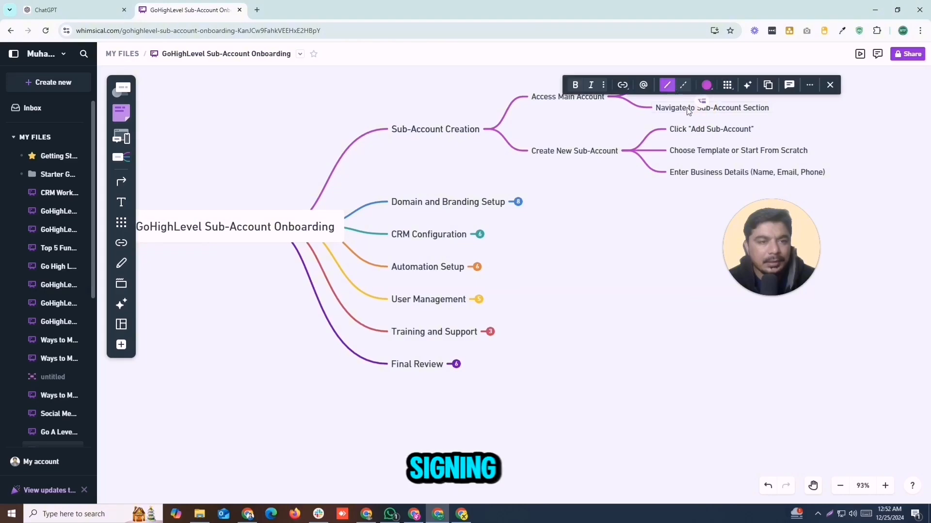
click(708, 135)
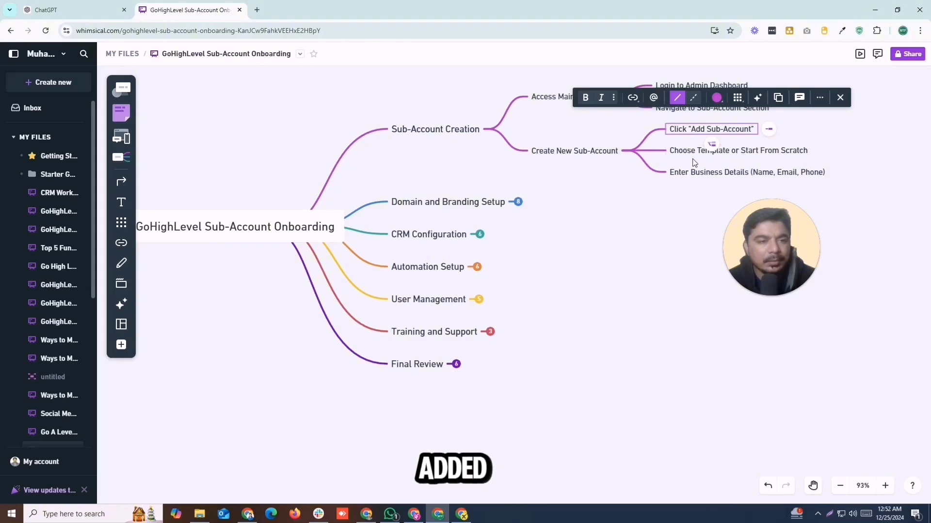
click(688, 154)
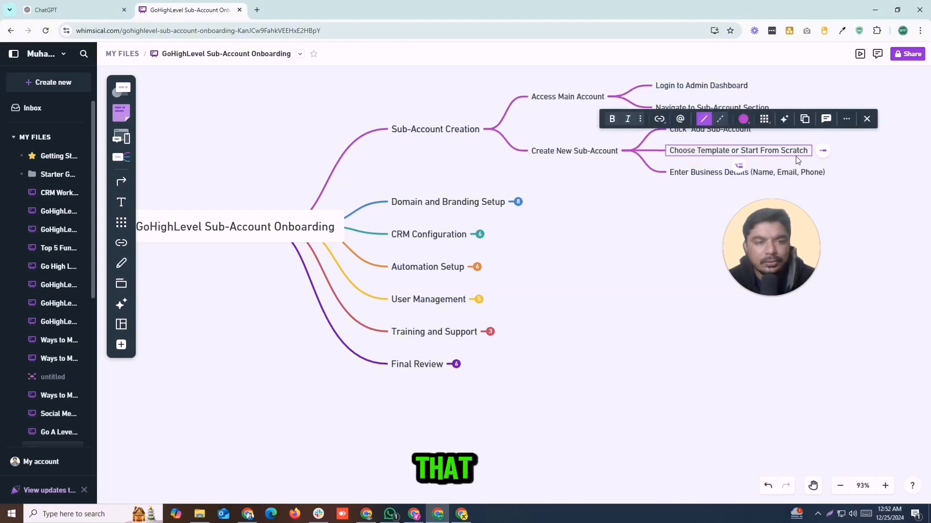
click(684, 175)
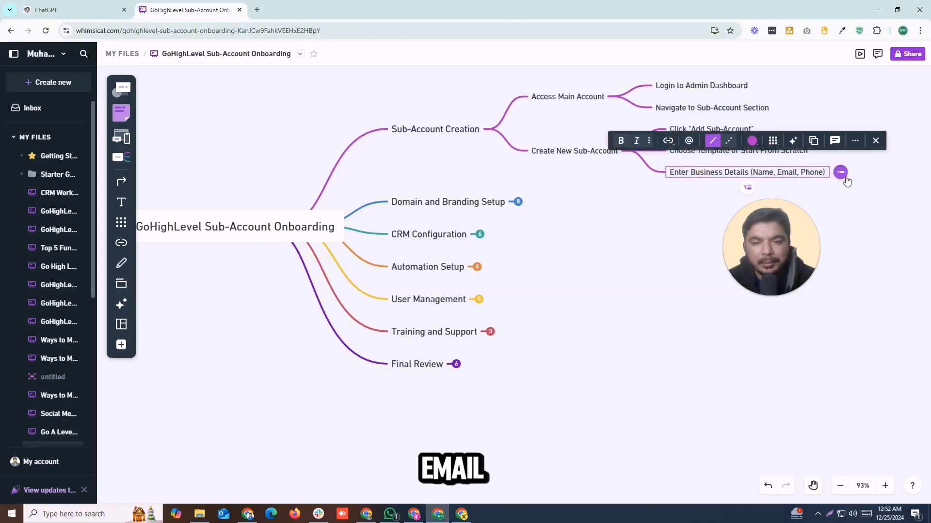
click(493, 130)
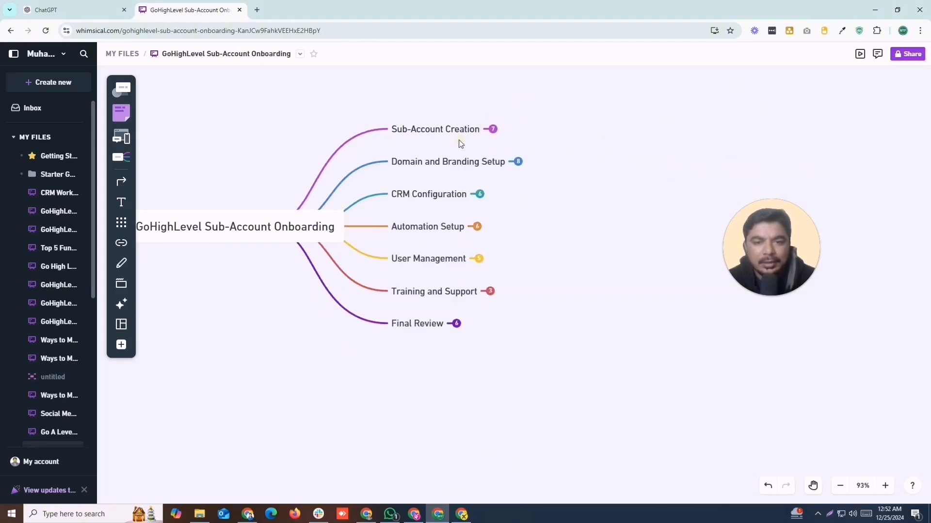
click(517, 163)
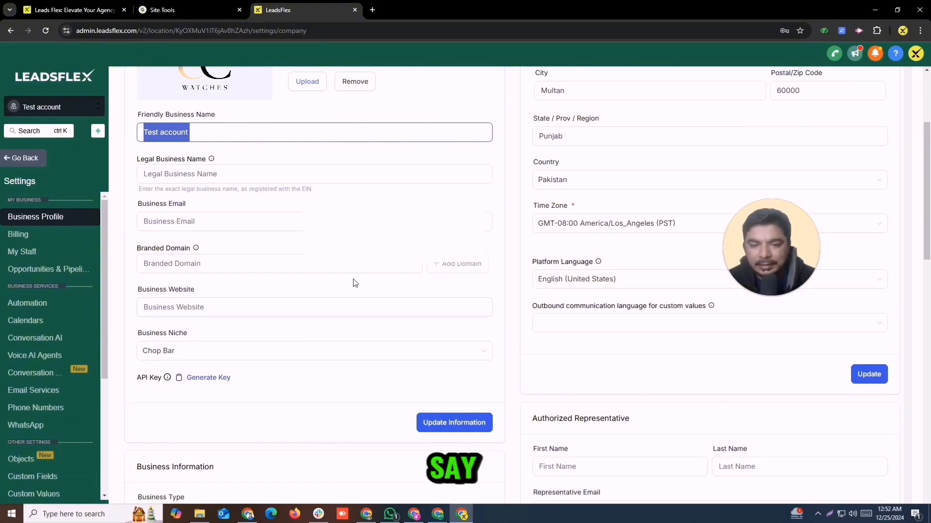
Add test.leadsflex.com as the branded domain and show its DNS records for manual setup.
click(170, 264)
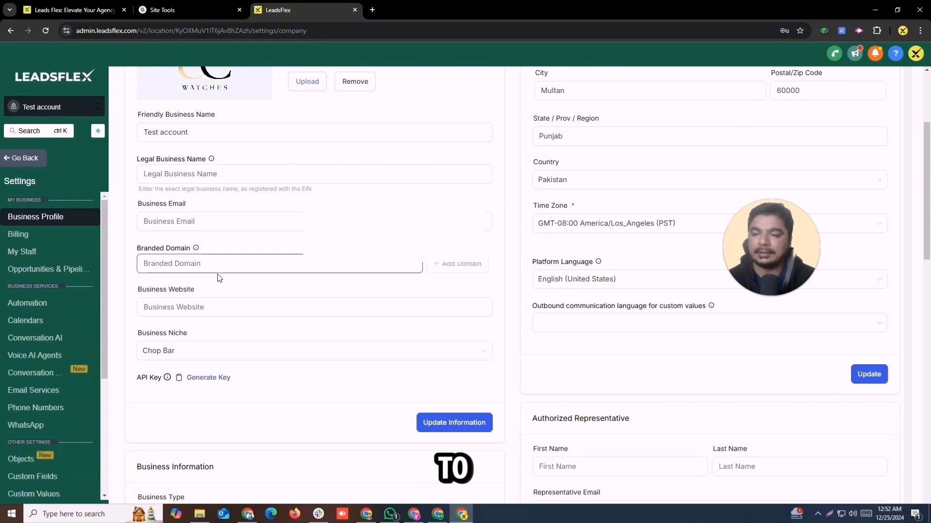
text(test)
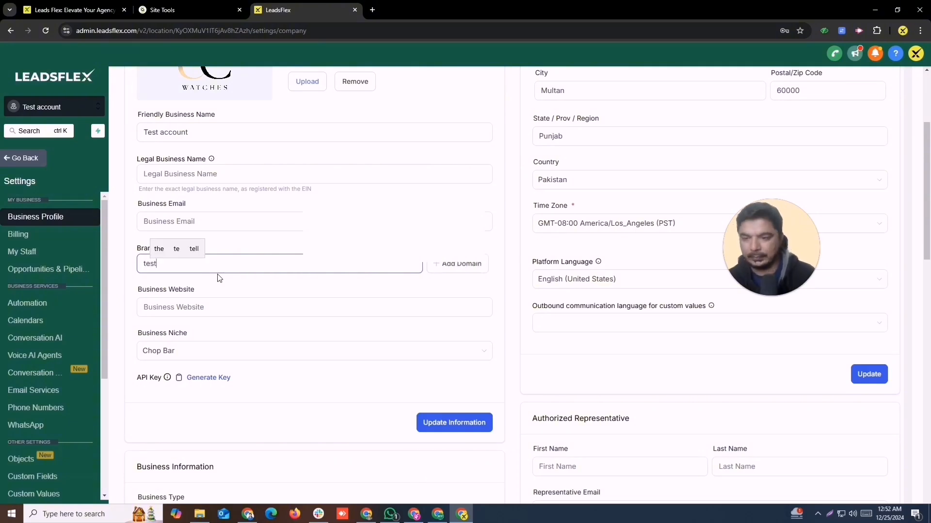
text(,le)
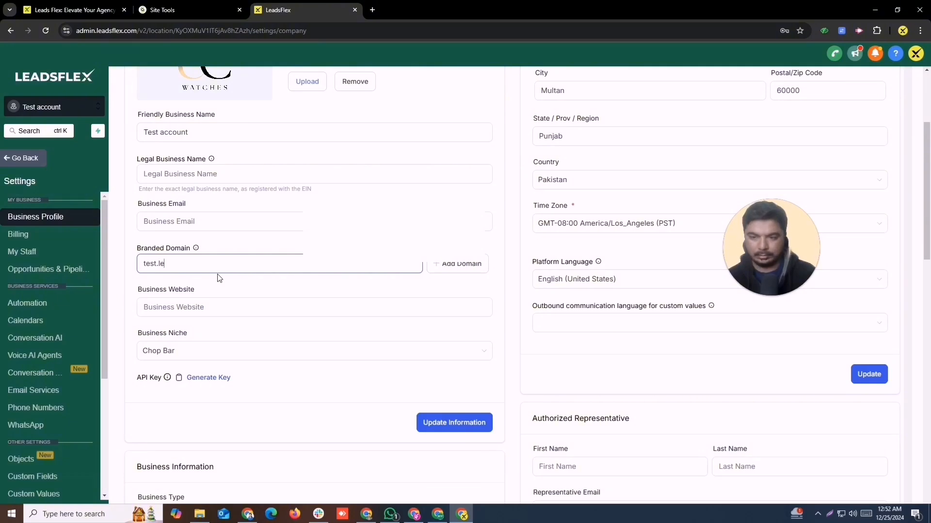
text(adsflex.com)
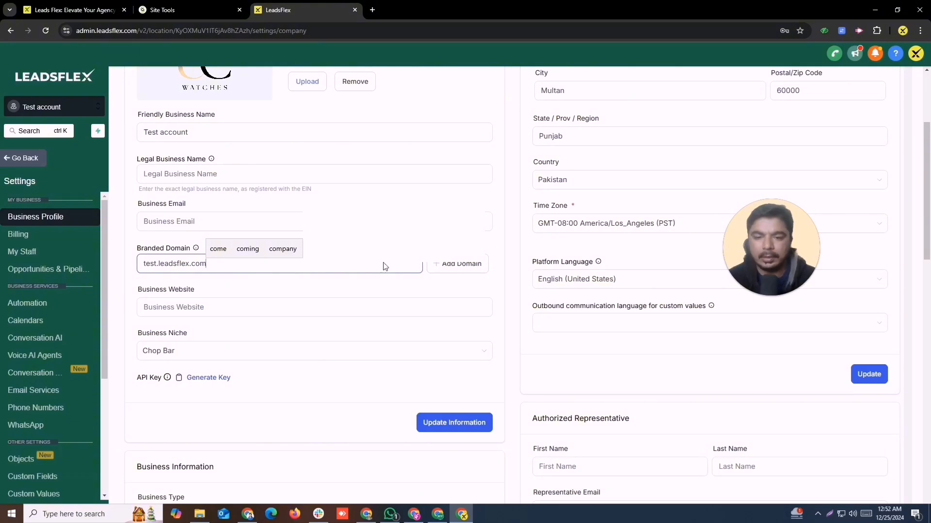
click(458, 265)
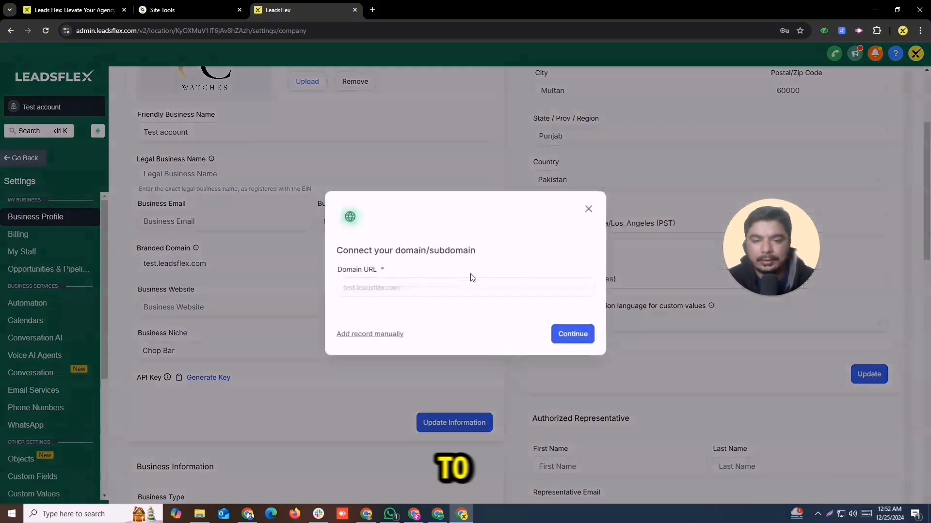
click(371, 334)
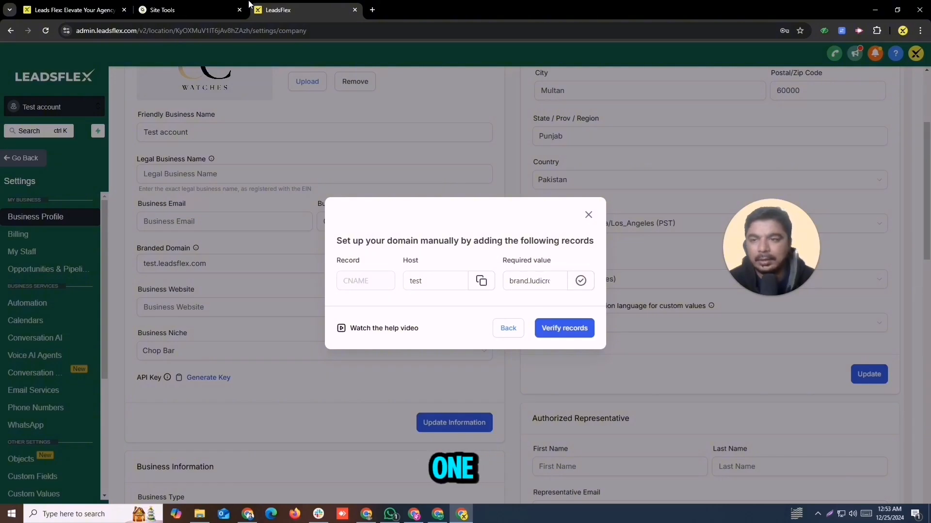
click(193, 11)
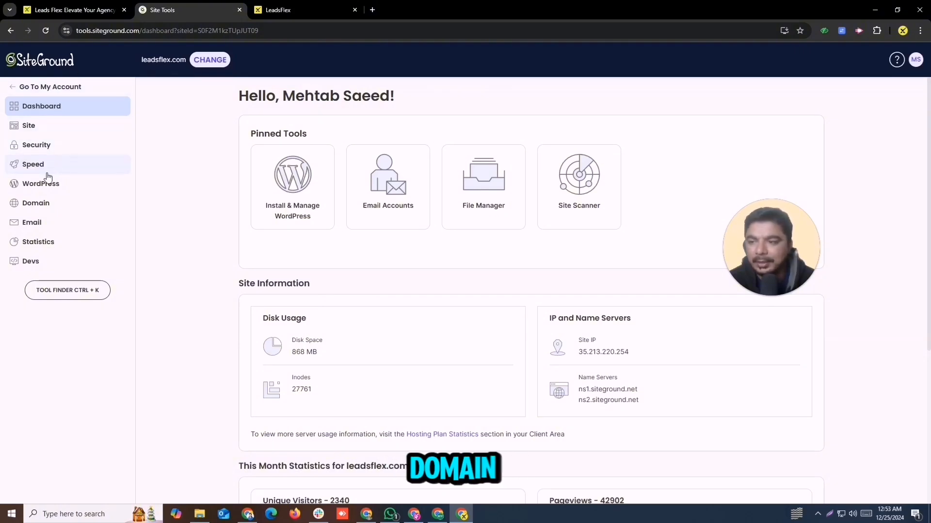
Open the DNS Zone Editor in Site Tools and choose to create a new A record name.
click(39, 204)
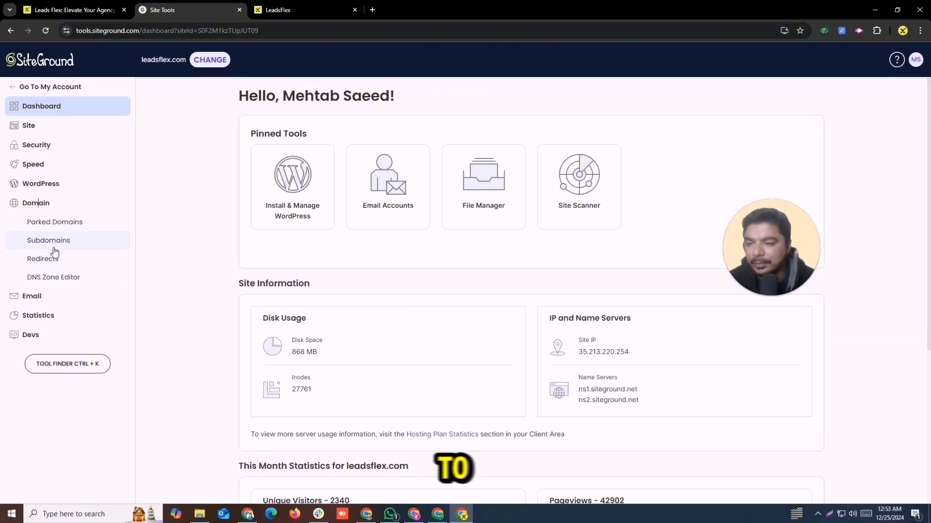
click(63, 278)
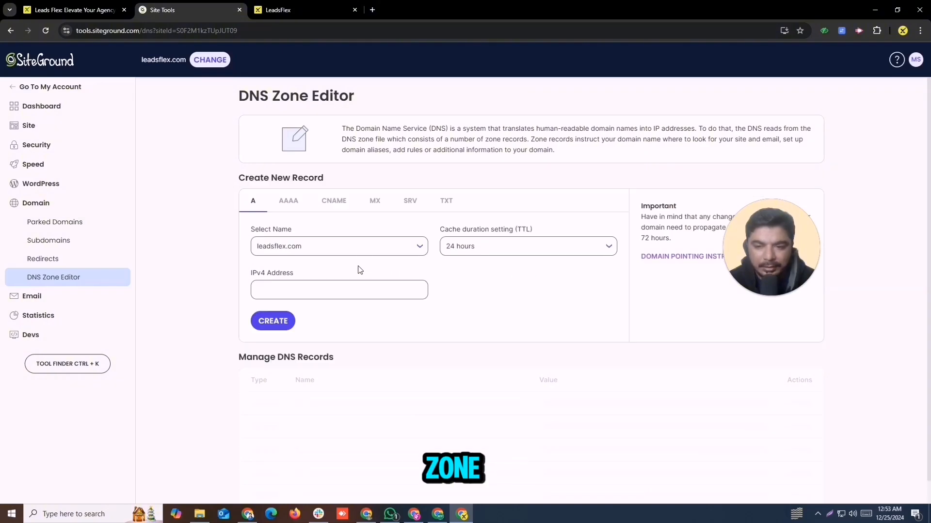
click(376, 246)
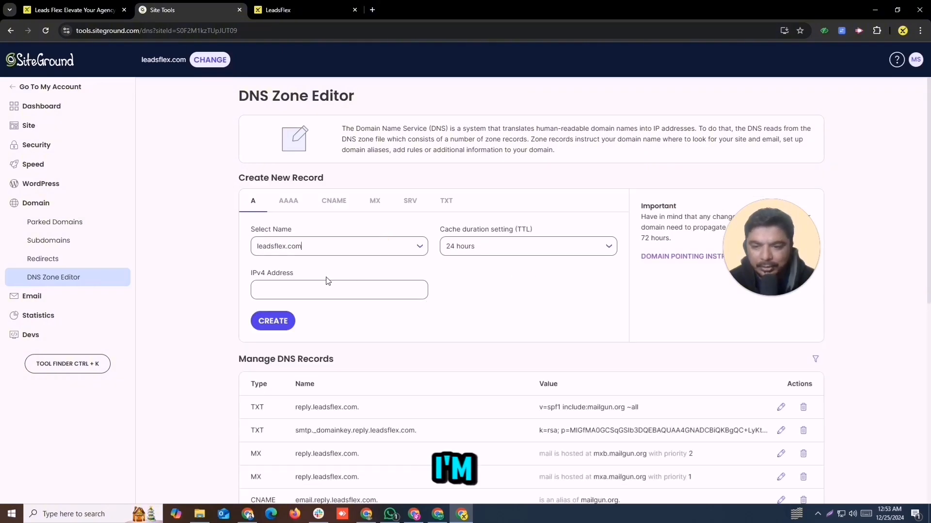
click(351, 248)
click(305, 287)
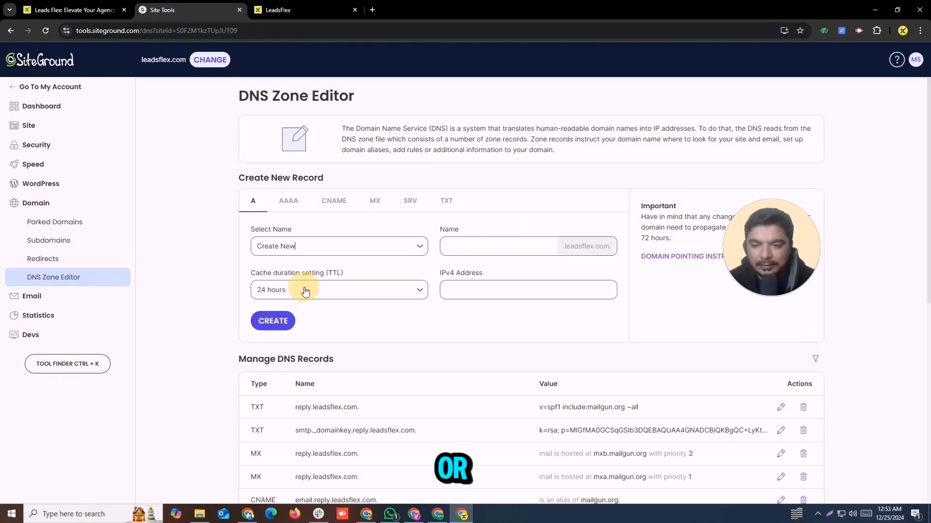
Name the A record 'test' with 5 min TTL and clear the invalid pasted IPv4 address.
click(471, 253)
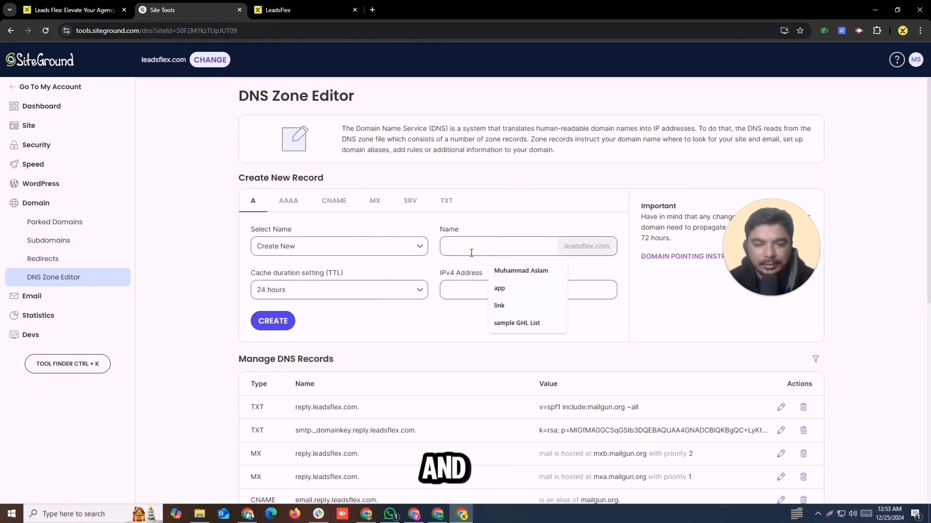
text(test)
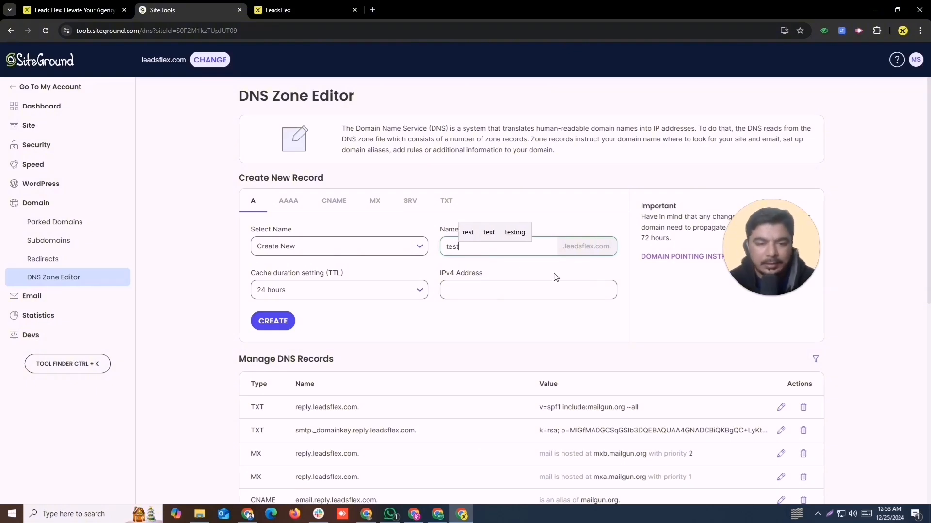
click(357, 291)
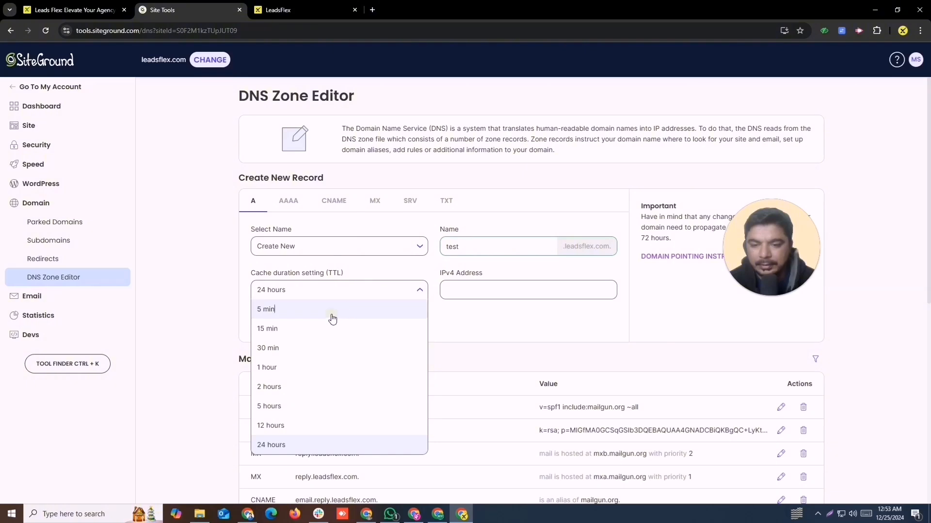
click(332, 313)
click(506, 287)
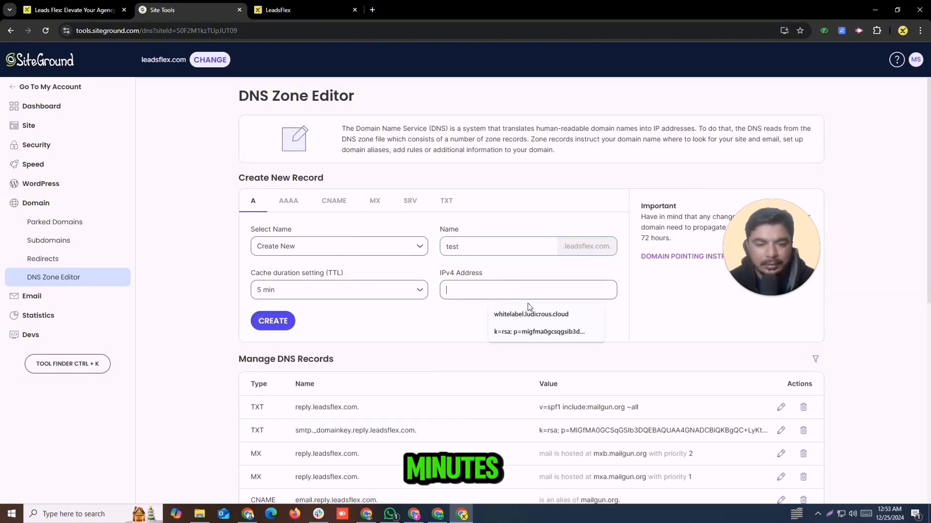
text(brand.ludicrous.cloud)
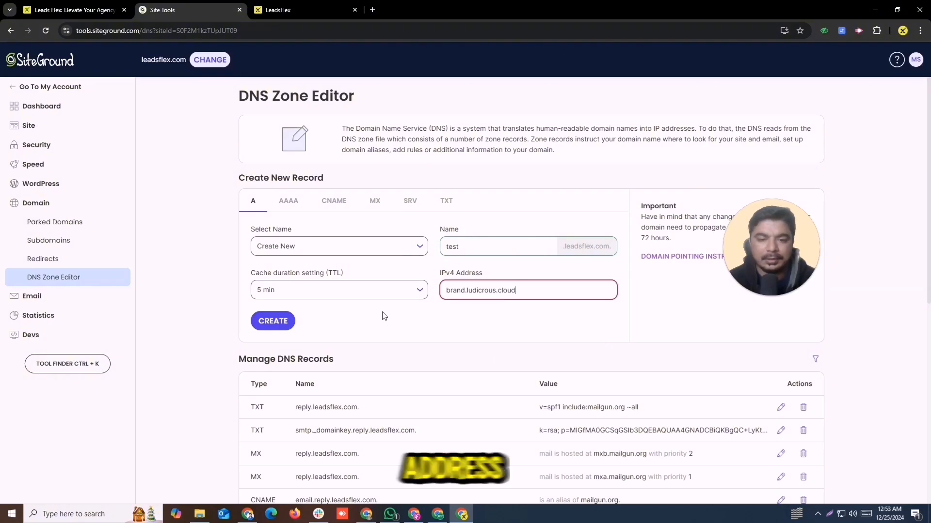
drag(544, 293, 392, 297)
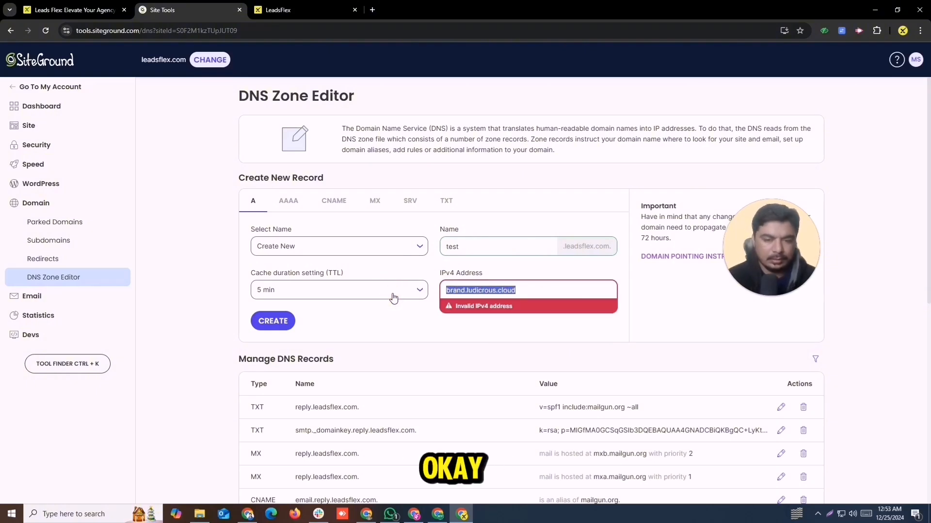
key(BackSpace)
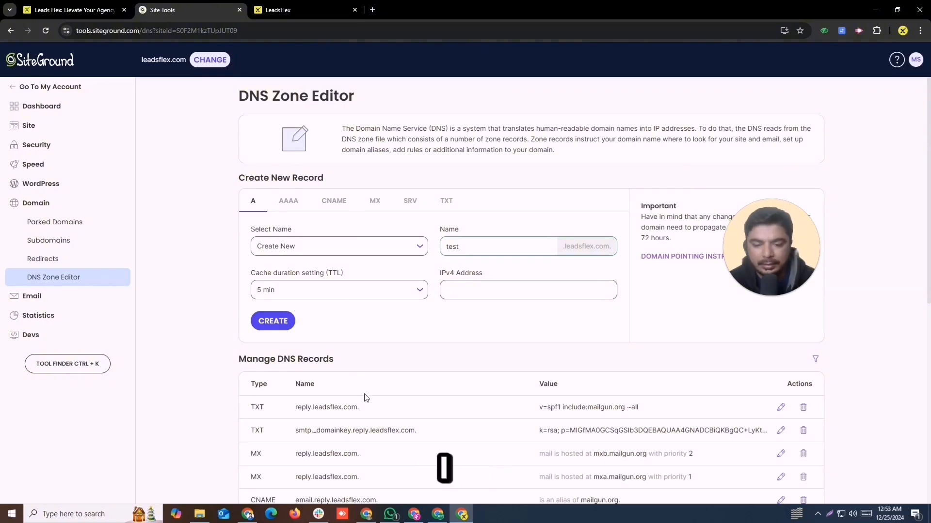
click(274, 10)
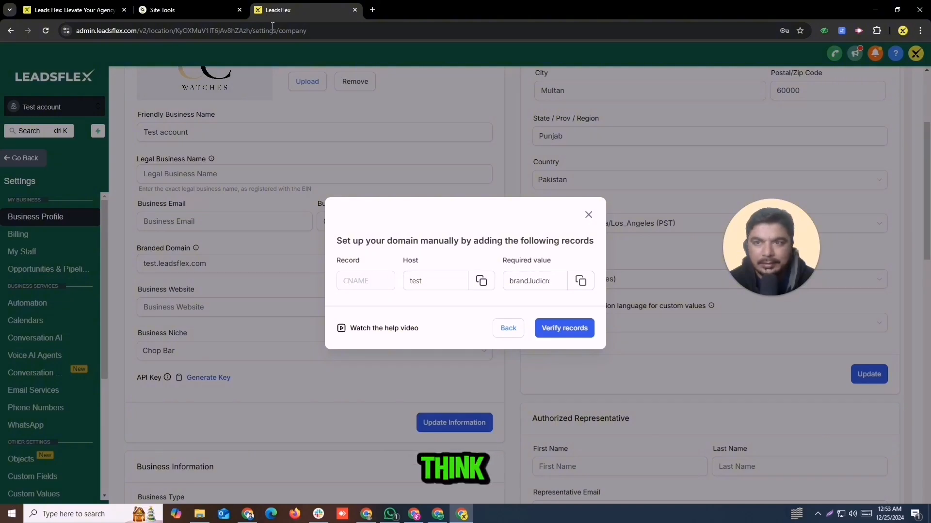
Create CNAME 'test' resolving to brand.ludicrous.cloud with 5 min TTL, then verify records in LeadsFlex.
click(188, 10)
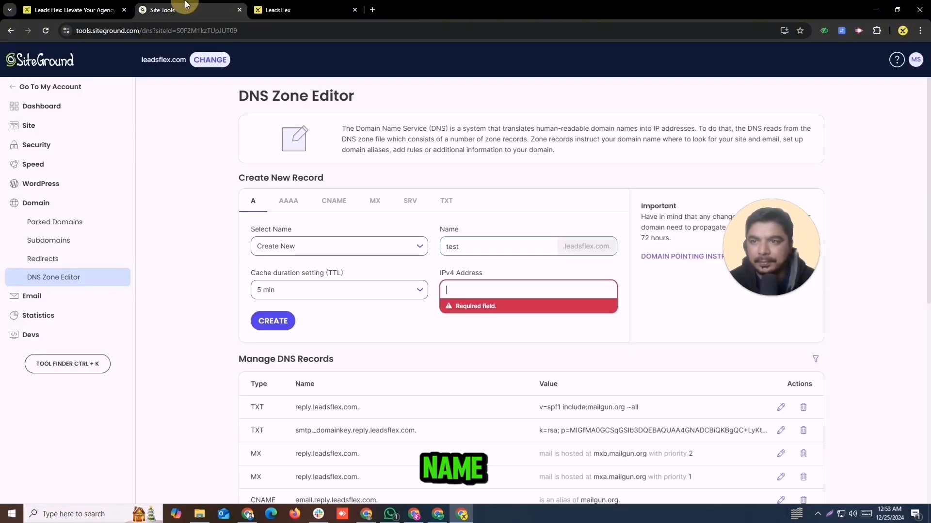
click(338, 207)
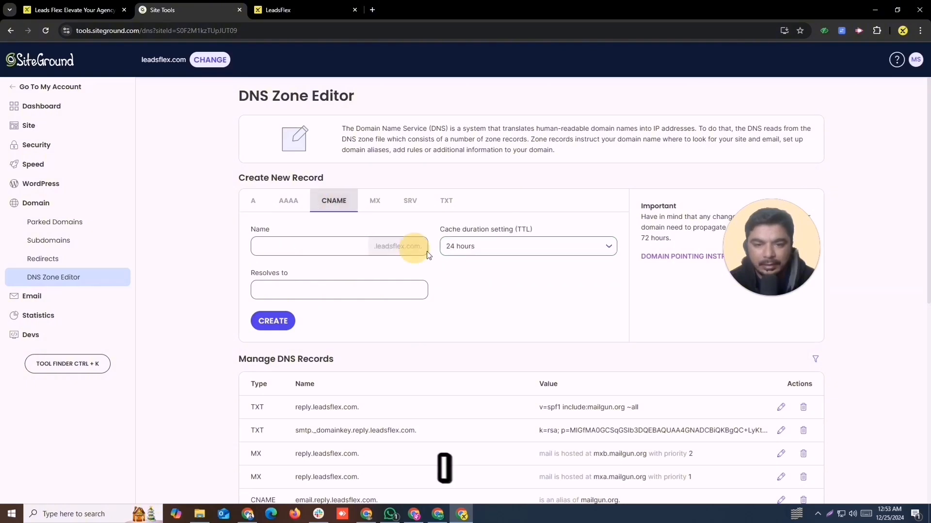
click(326, 247)
text(test)
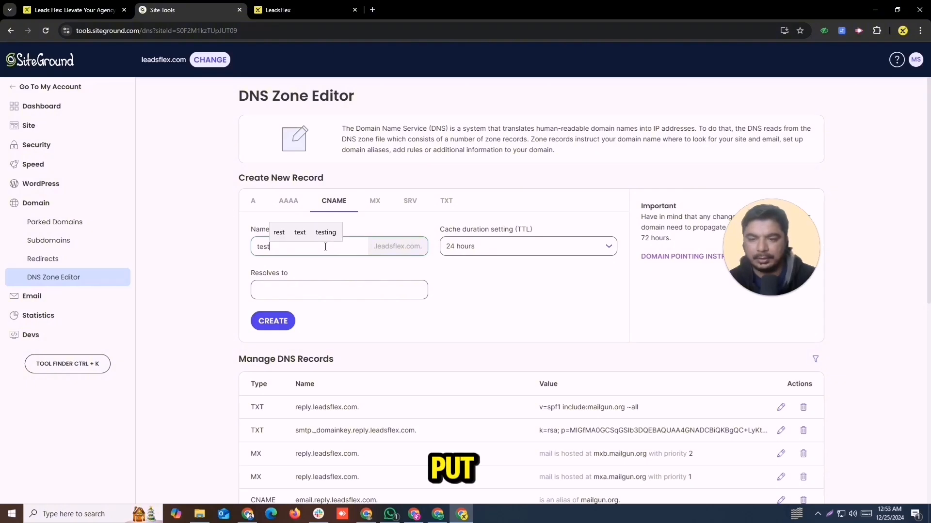
click(489, 248)
click(475, 263)
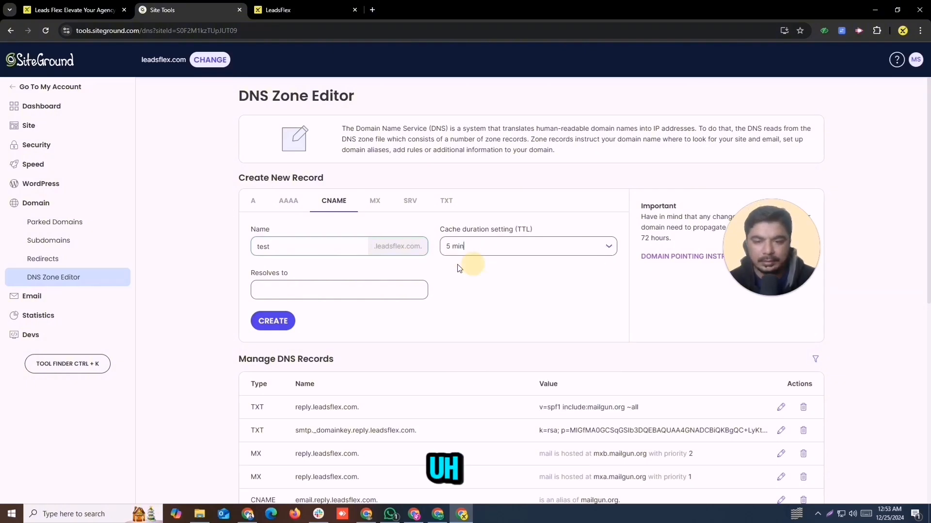
click(345, 297)
text(brand.ludicrous.cloud)
click(273, 321)
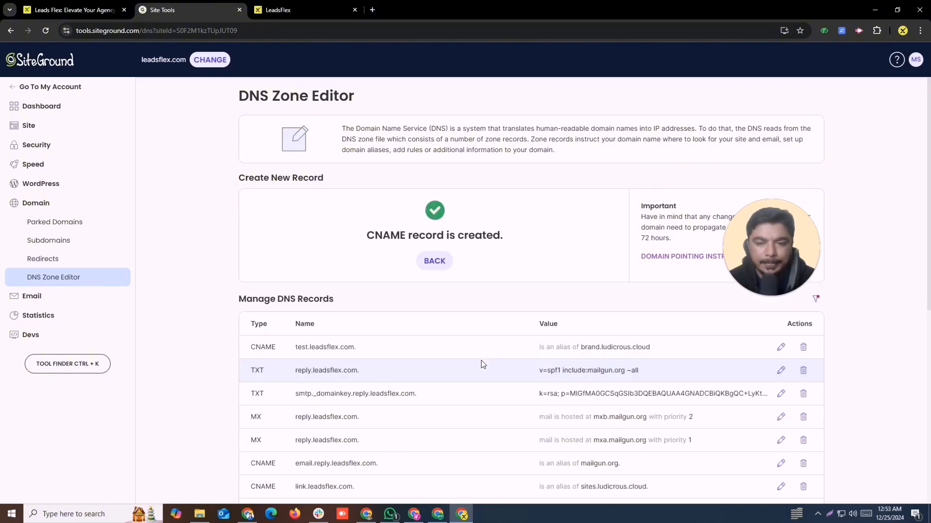
click(280, 9)
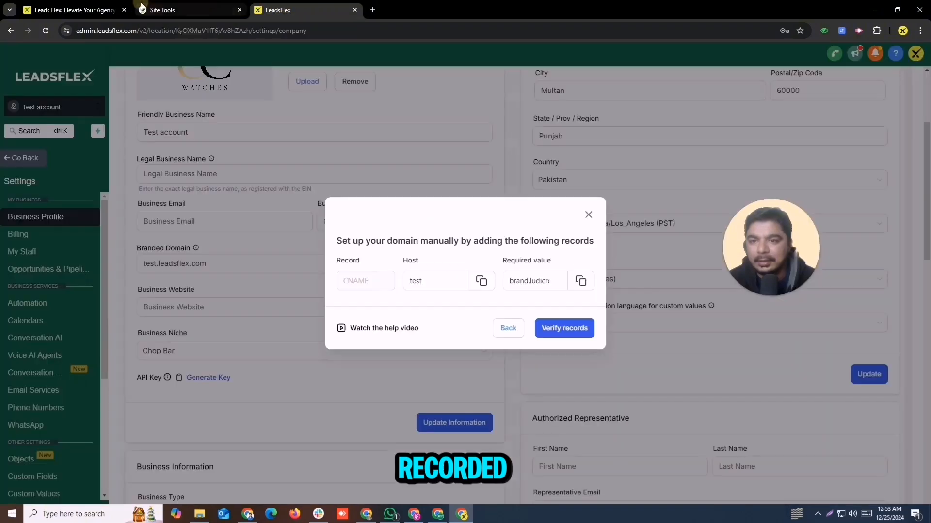
click(552, 326)
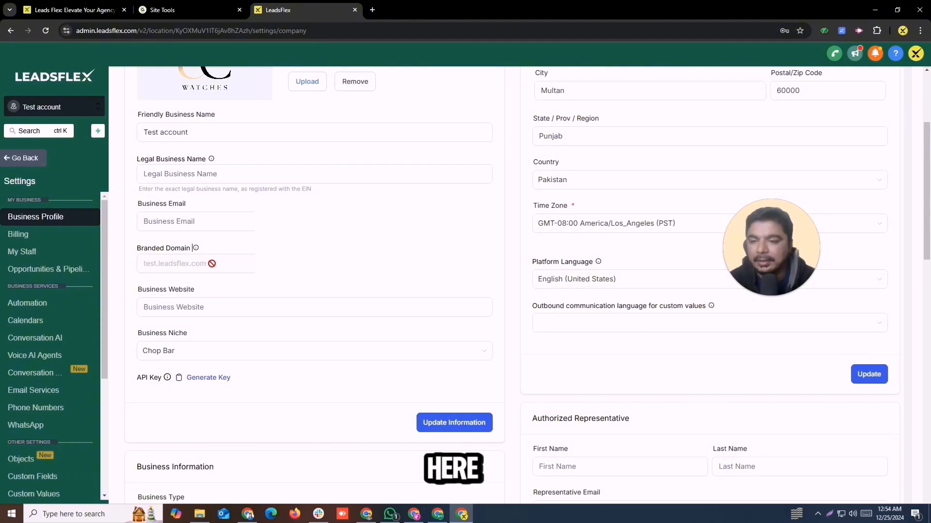
Copy the branded domain and load test.leadsflex.com in a new browser tab.
drag(212, 264, 140, 255)
key(ctrl+c)
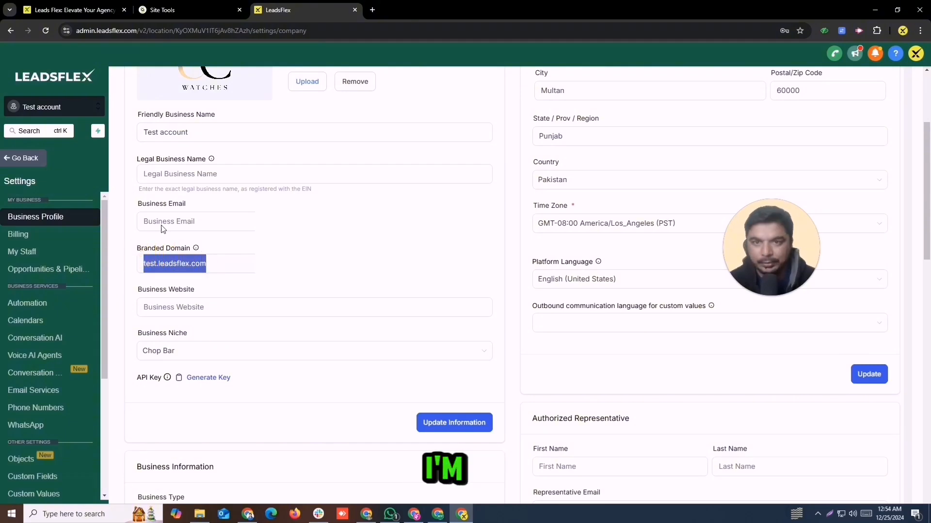
click(373, 10)
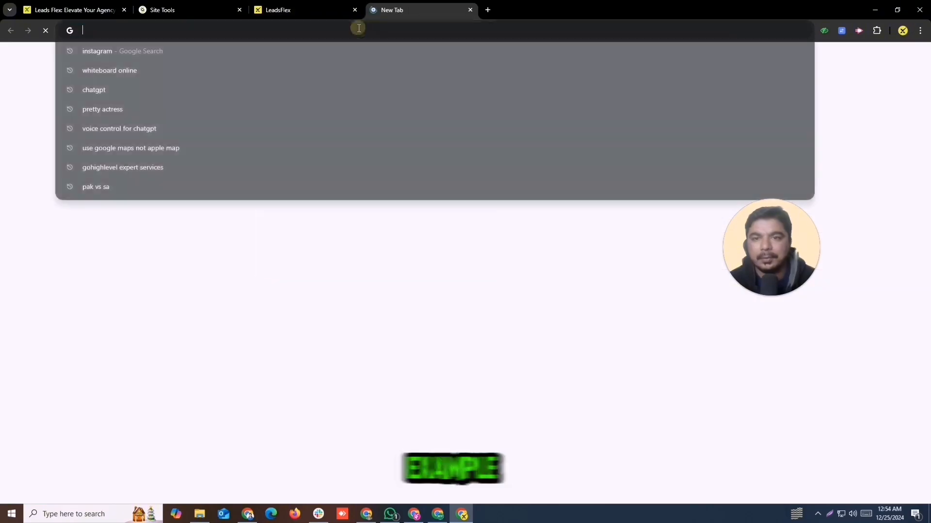
key(ctrl+v)
key(Return)
click(339, 9)
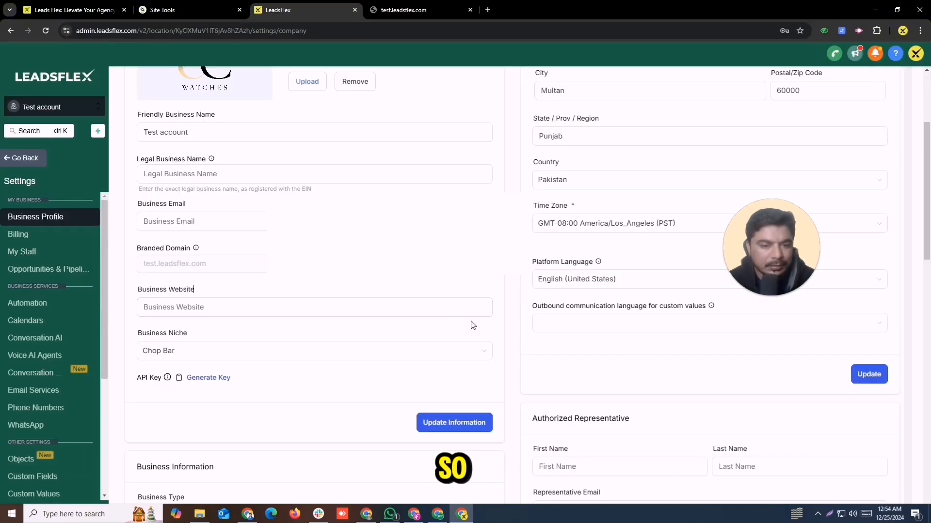
Set Business Type to Non-profit Corporation and Business Industry to Automotive.
scroll(927, 208, down, 2)
scroll(927, 207, down, 3)
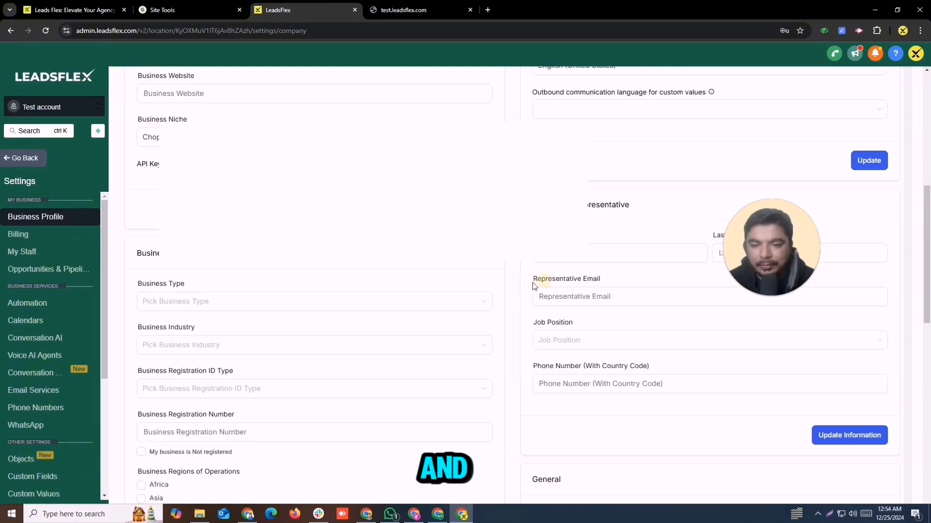
click(378, 301)
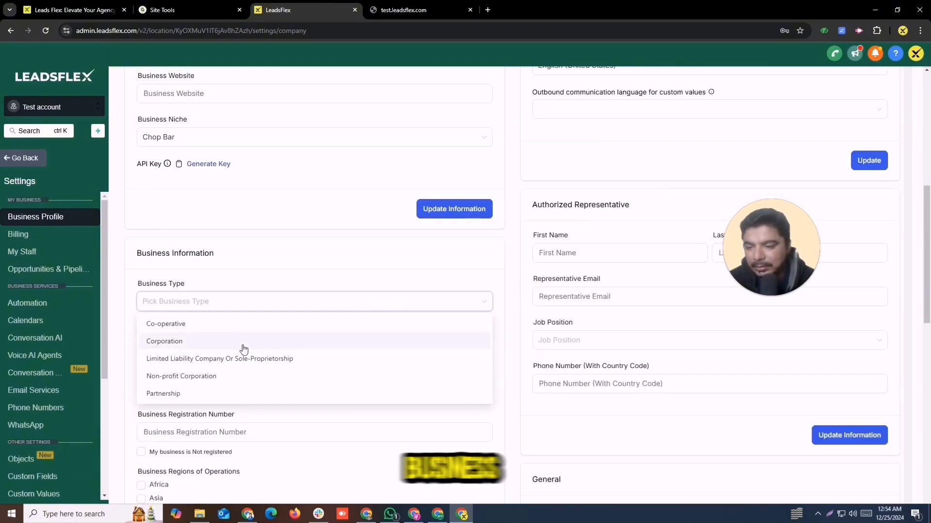
click(219, 377)
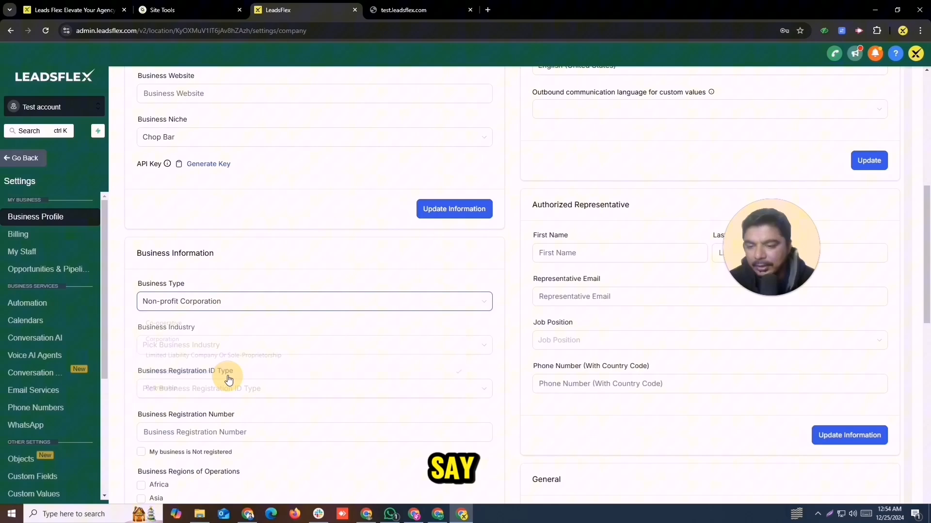
click(196, 349)
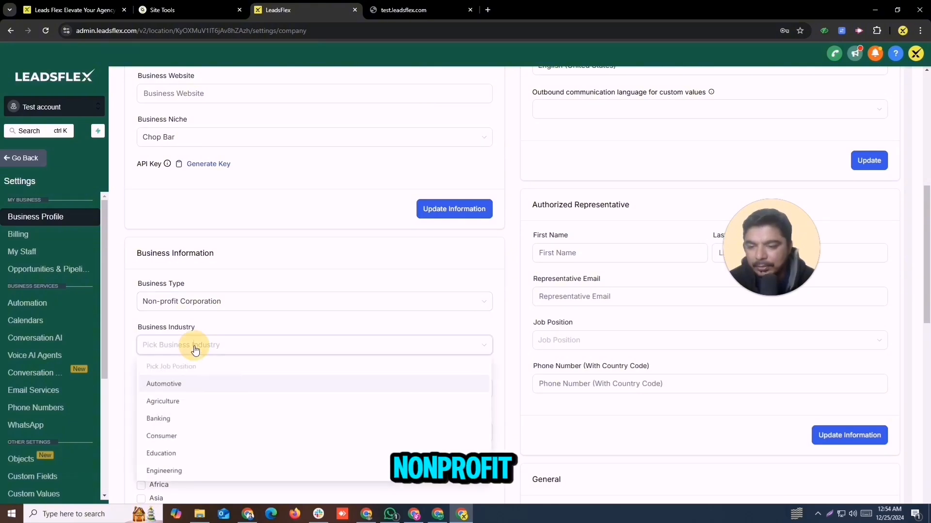
click(184, 385)
click(187, 388)
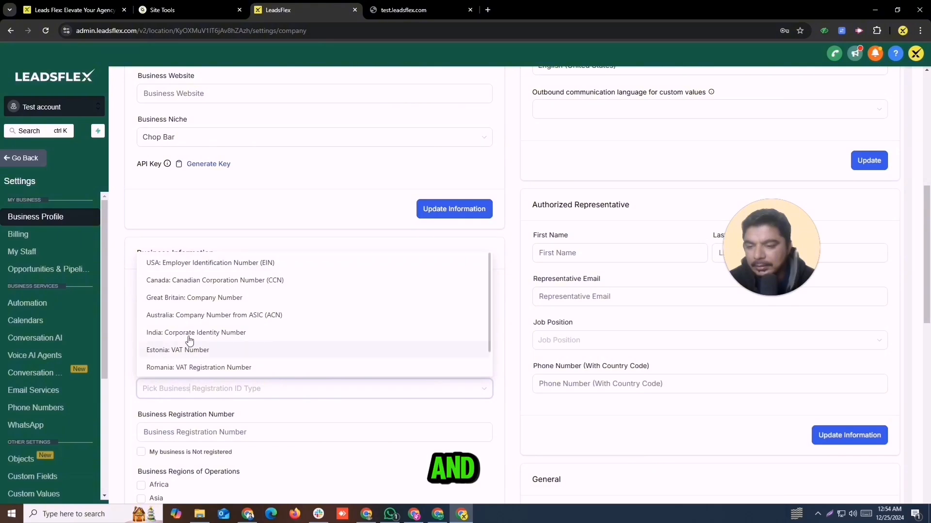
scroll(250, 299, down, 5)
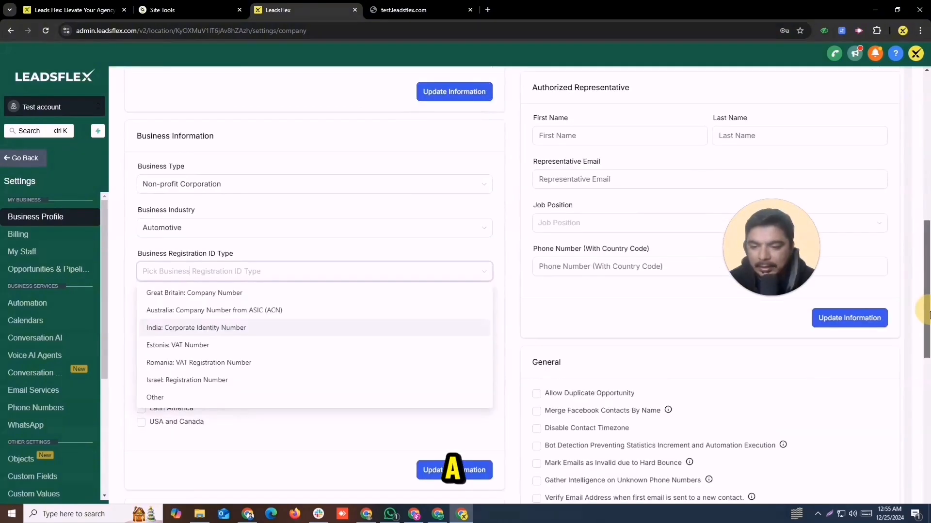
click(275, 368)
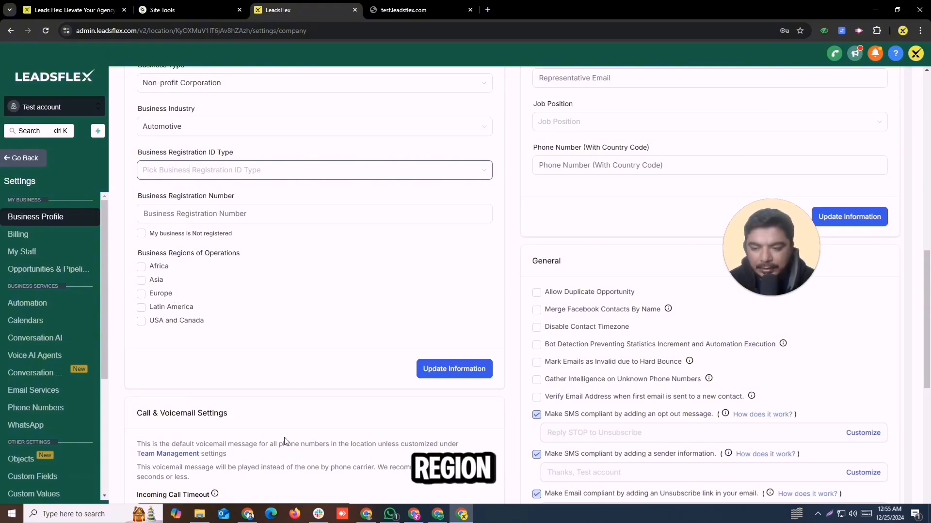
Save the call settings and start editing the Legal Business Name.
scroll(291, 339, down, 5)
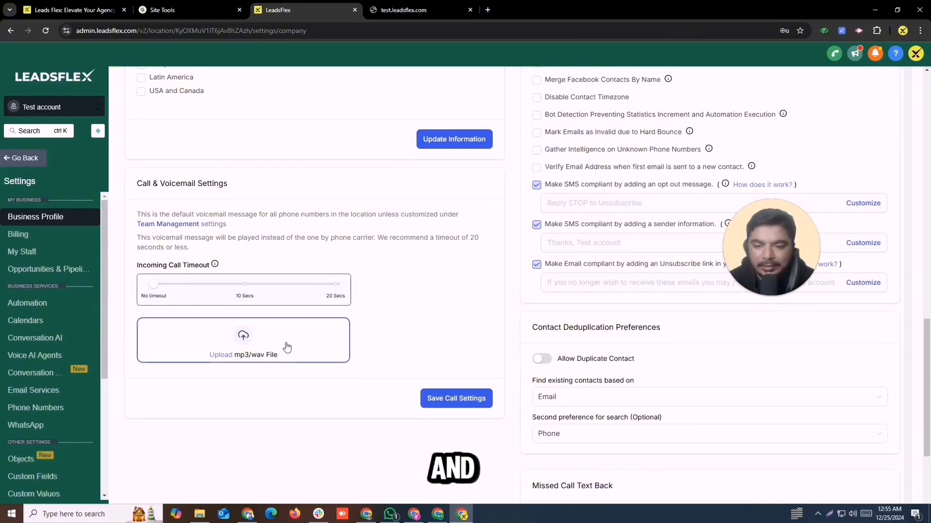
click(437, 398)
scroll(469, 209, up, 16)
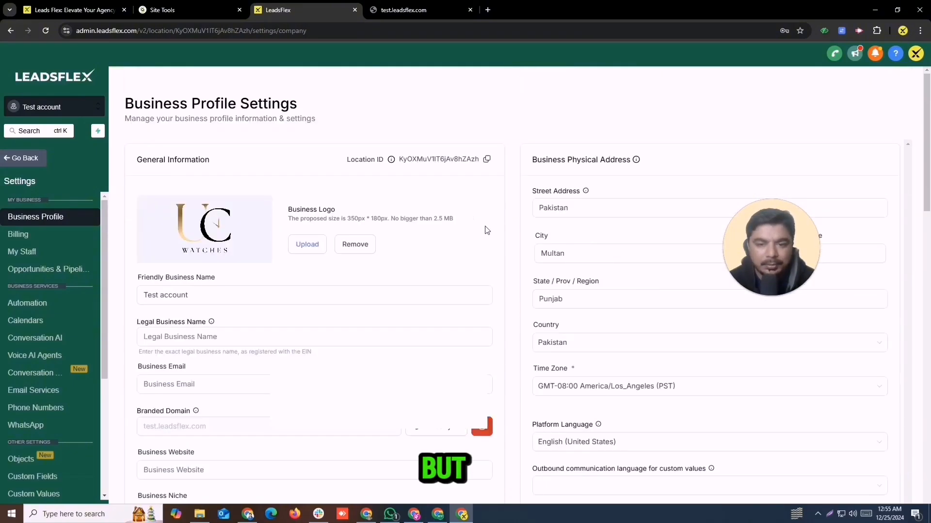
scroll(552, 360, down, 5)
scroll(848, 162, up, 4)
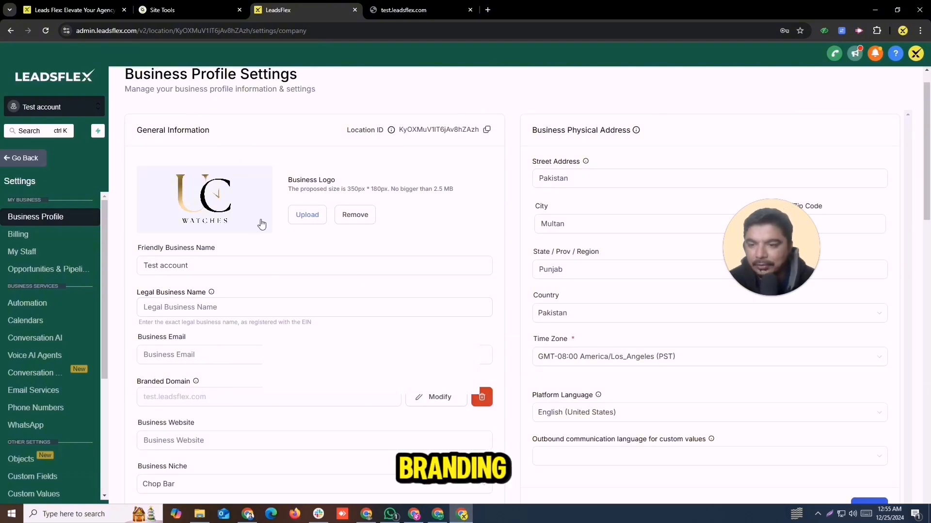
drag(195, 266, 104, 278)
click(252, 307)
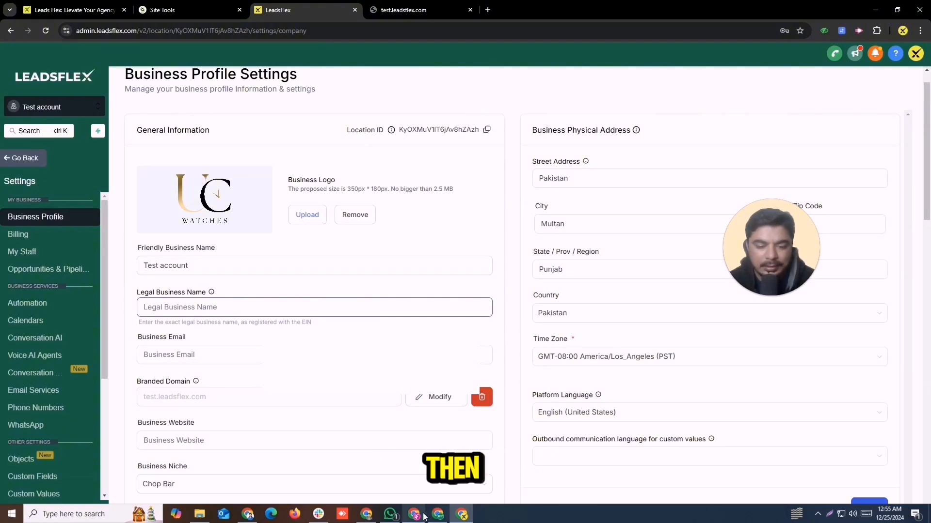
mouse_move(436, 516)
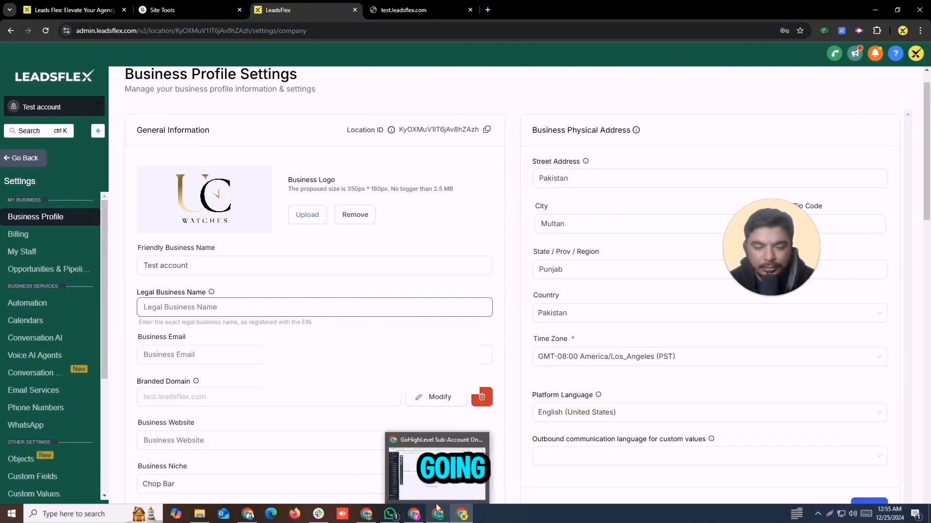
click(426, 473)
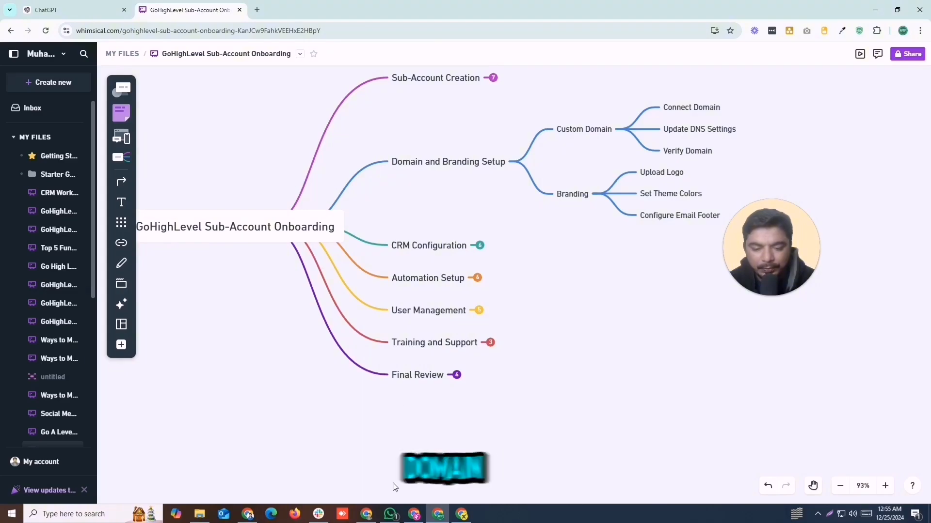
click(463, 516)
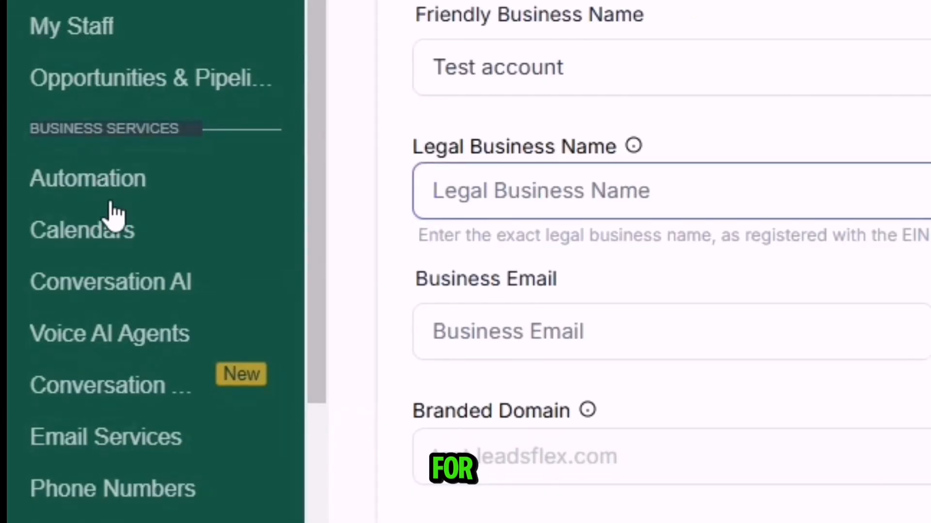
In Email Services, dismiss the deliverability notice and start adding a dedicated sending domain.
click(92, 442)
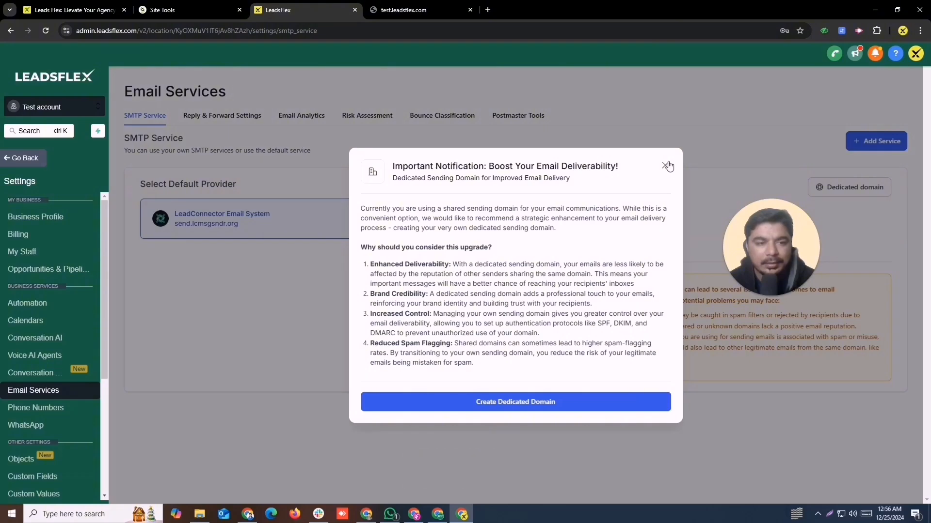
click(666, 166)
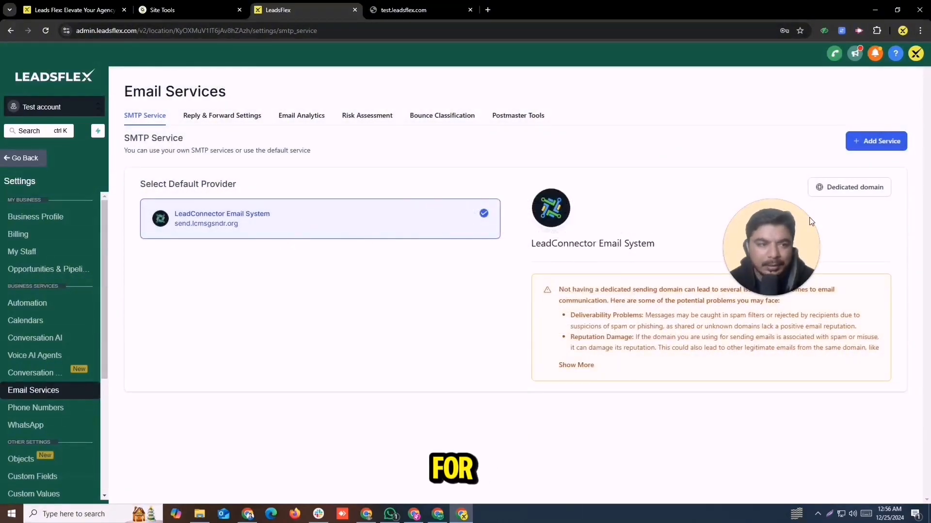
click(862, 189)
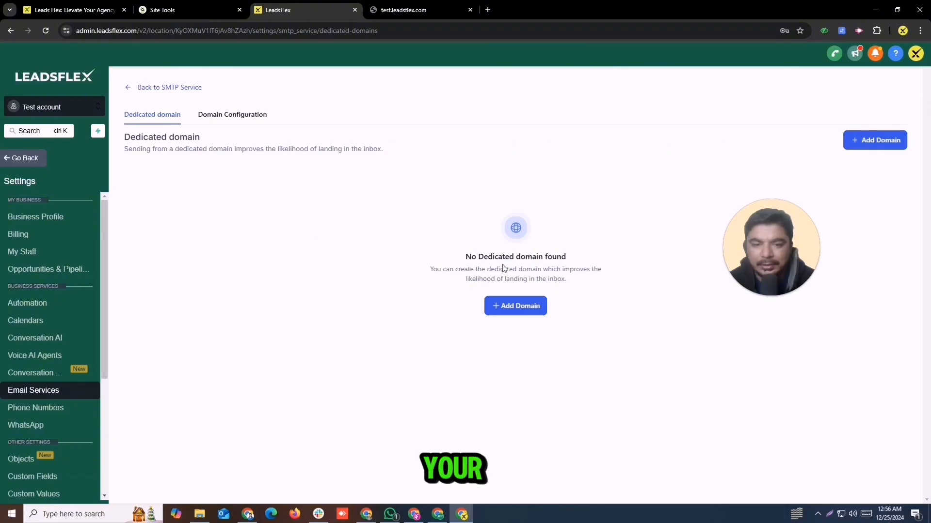
click(523, 312)
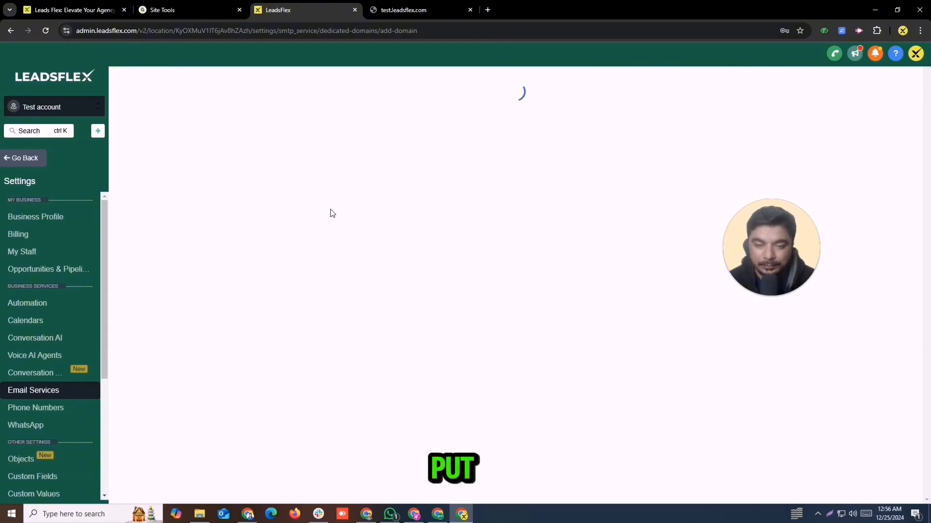
click(212, 180)
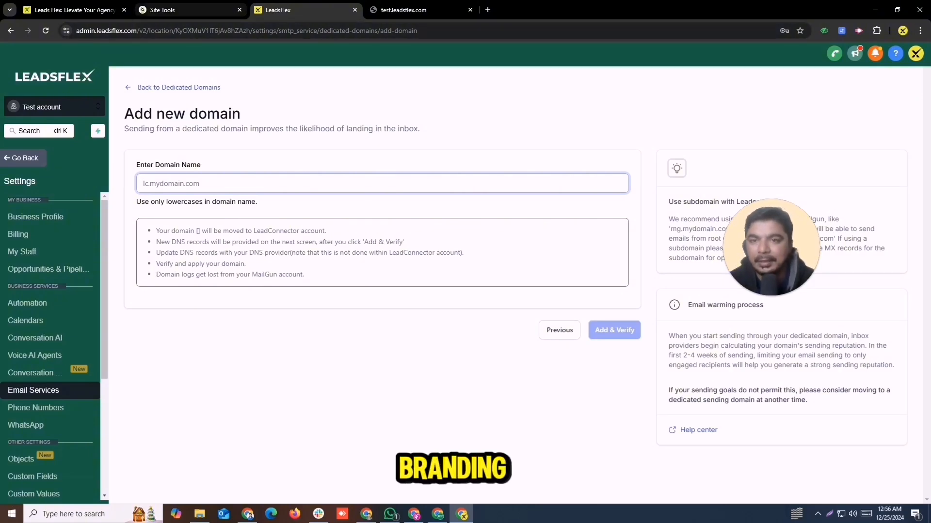
Check the Site Tools DNS records, then leave settings for the Test account dashboard.
click(189, 10)
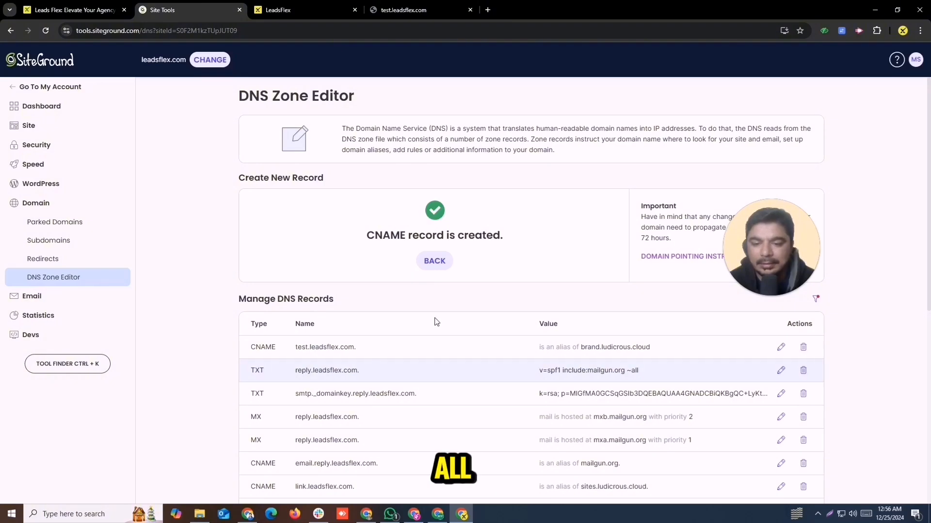
click(316, 10)
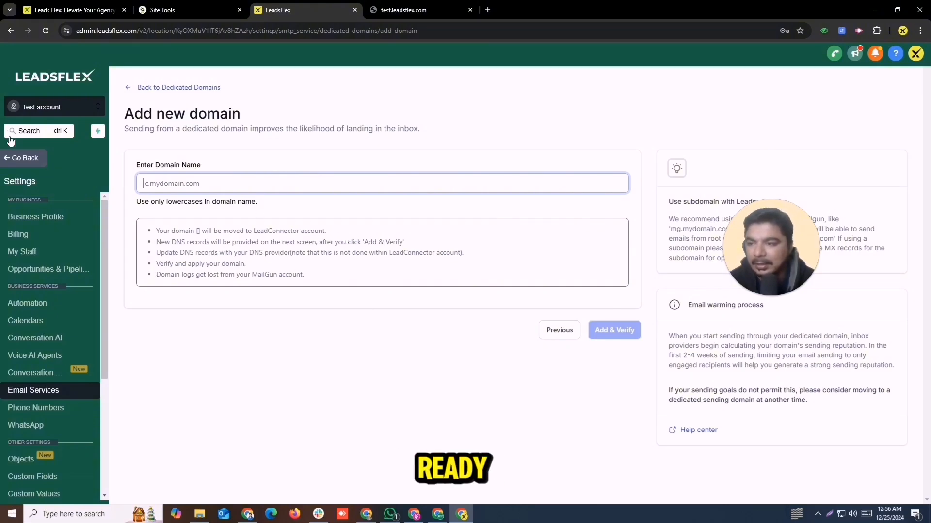
click(9, 160)
Switch to the Leads Flex sub-account and open its Email Services dedicated domain settings.
click(11, 108)
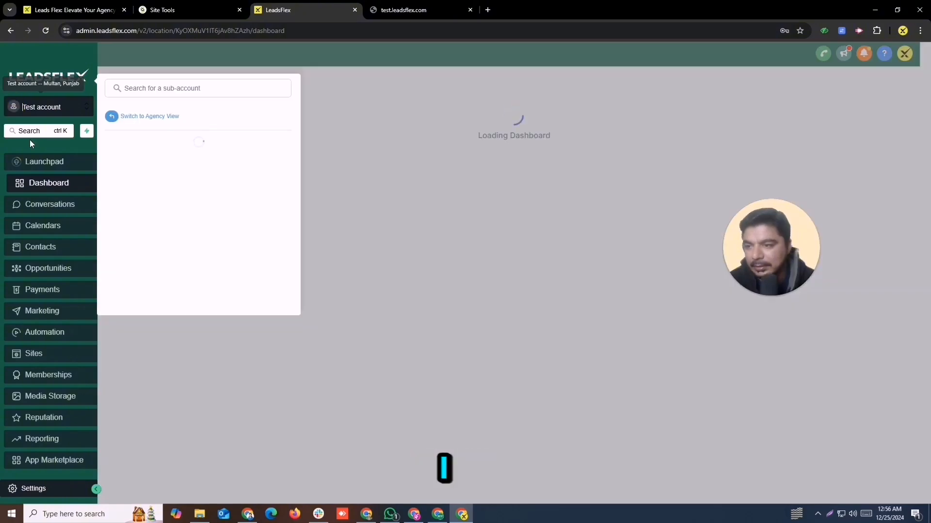
click(165, 218)
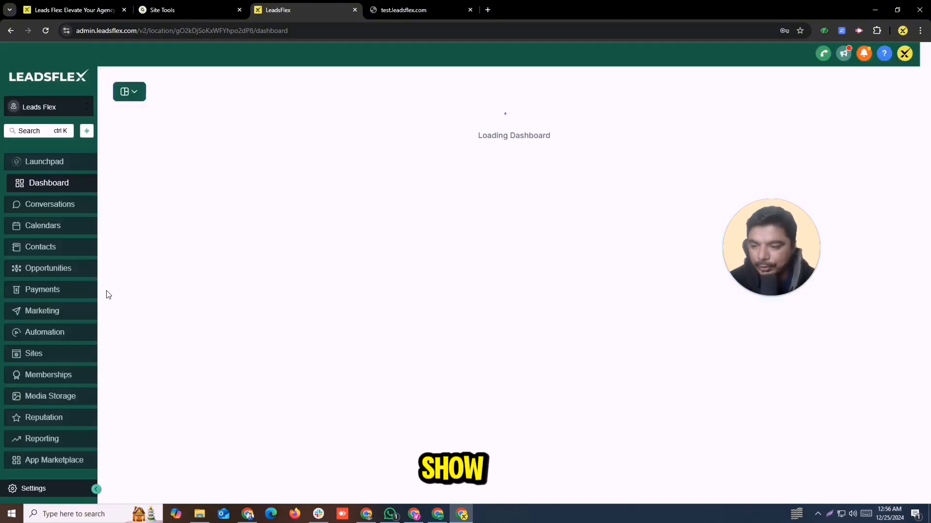
click(37, 487)
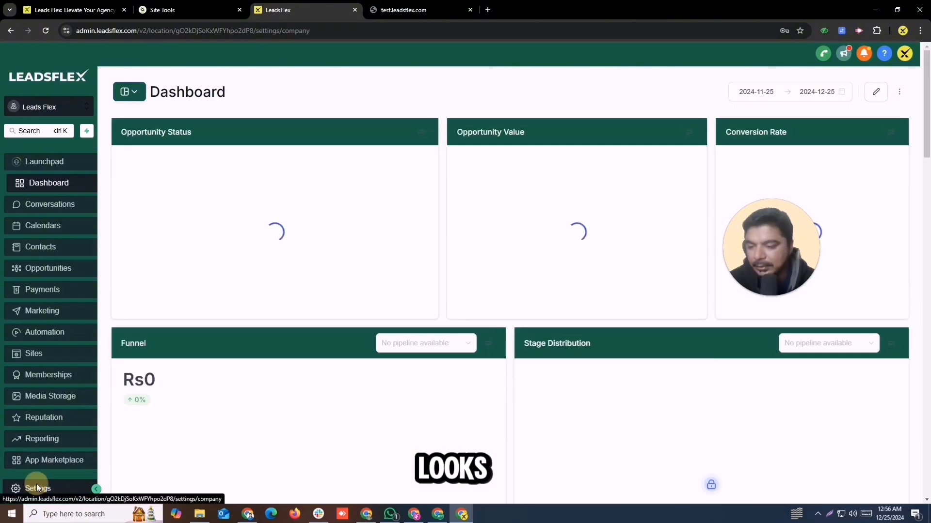
click(26, 406)
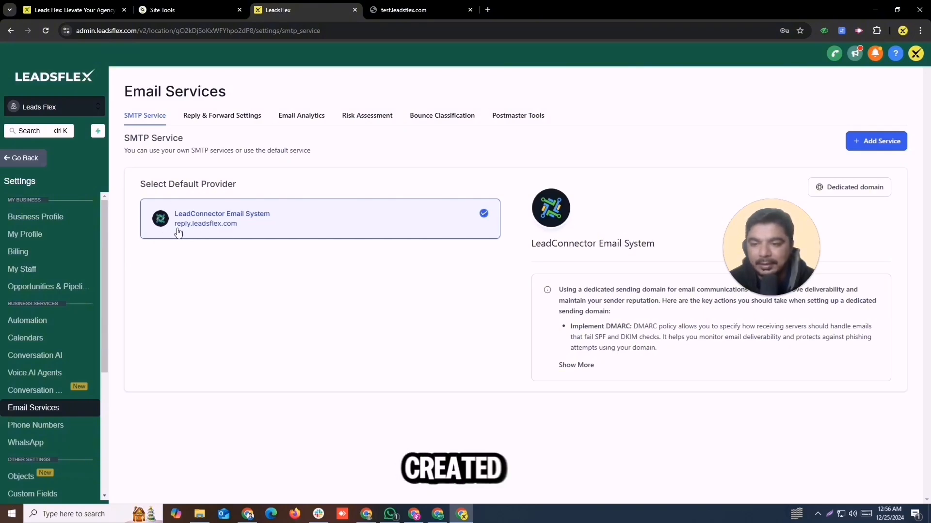
click(835, 187)
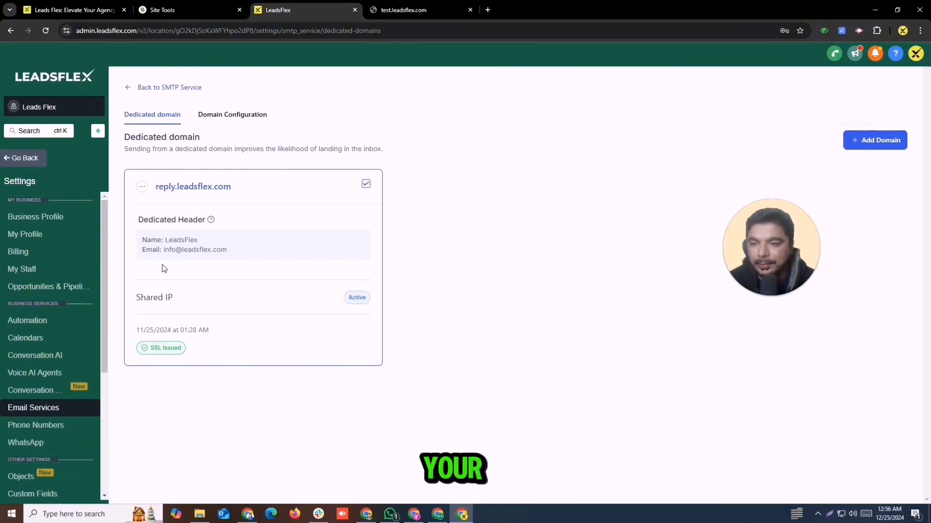
Save the reply.leadsflex.com dedicated header with sender name LeadsFlex.
drag(200, 240, 166, 240)
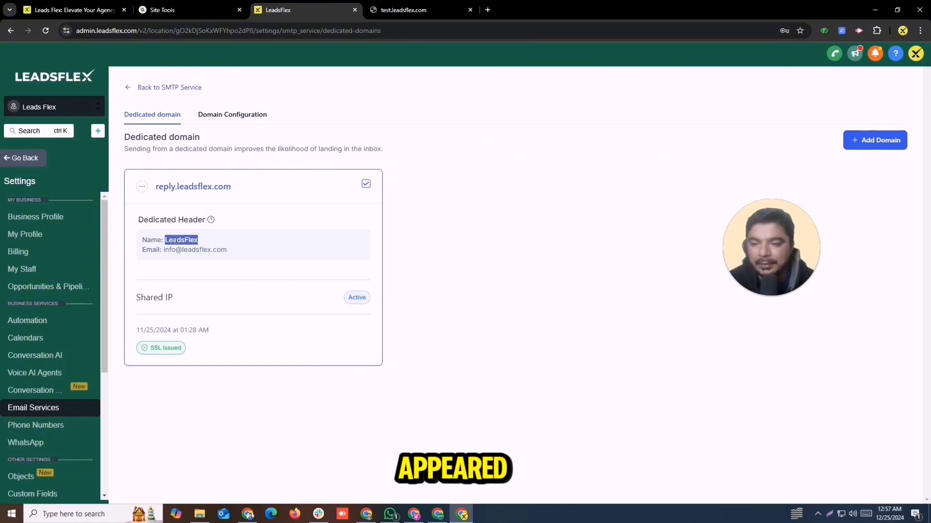
drag(237, 255, 186, 262)
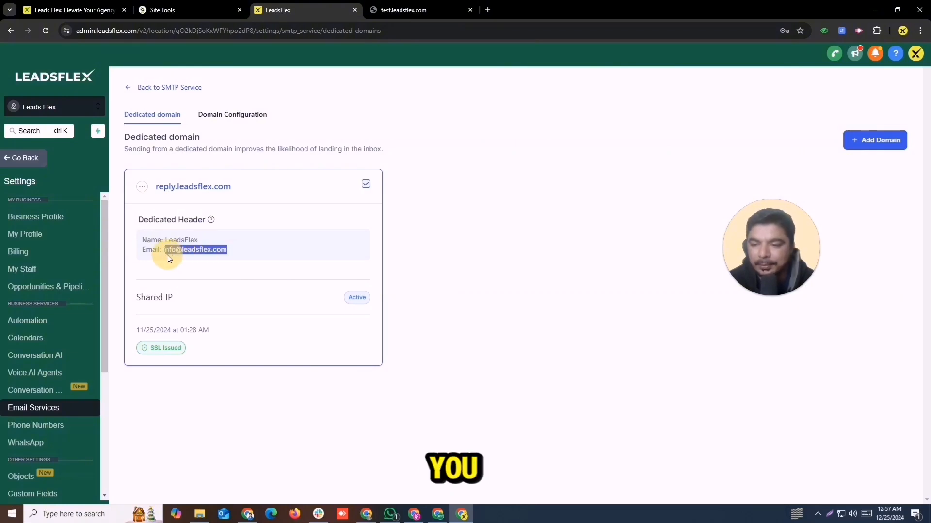
click(145, 188)
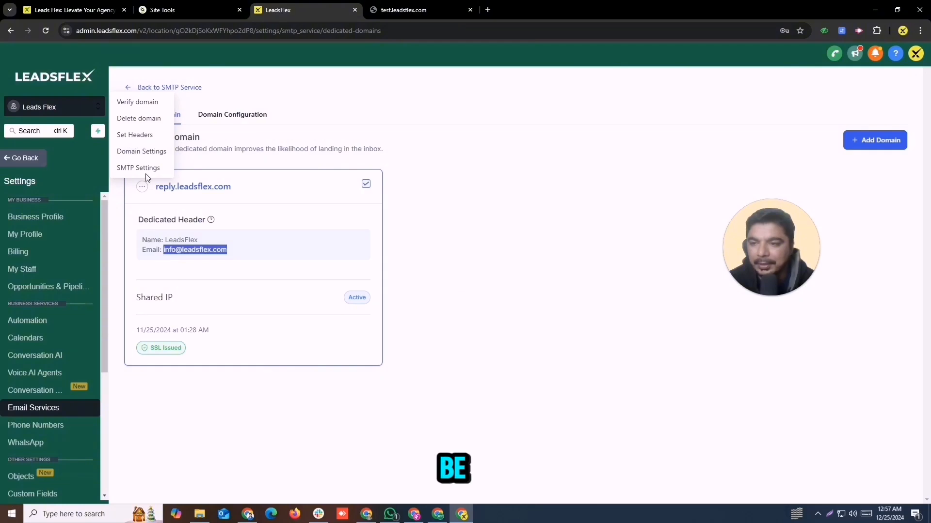
click(131, 141)
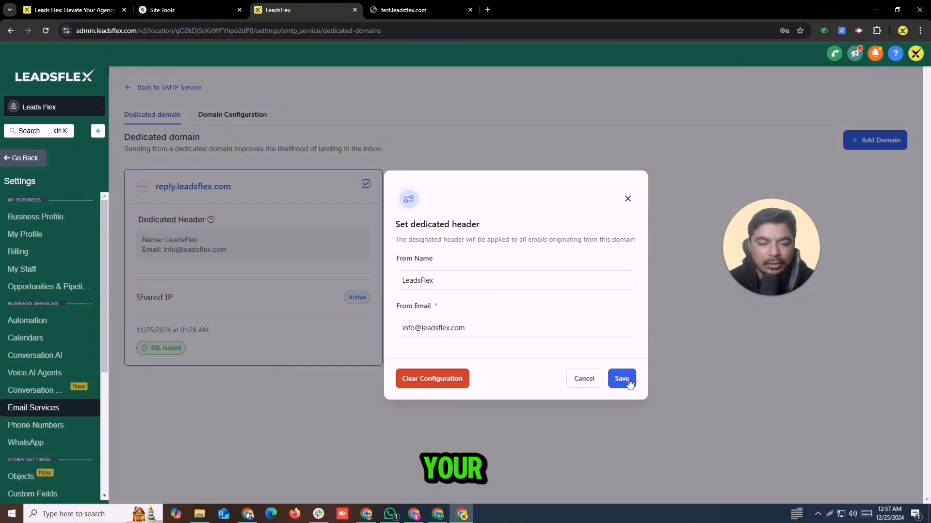
click(622, 379)
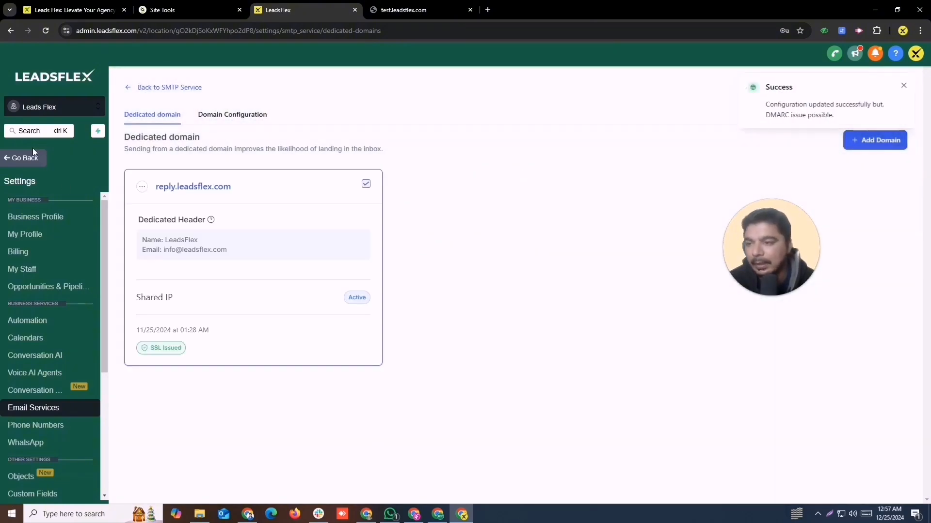
Leave settings and switch back to the Test account sub-account dashboard.
click(33, 150)
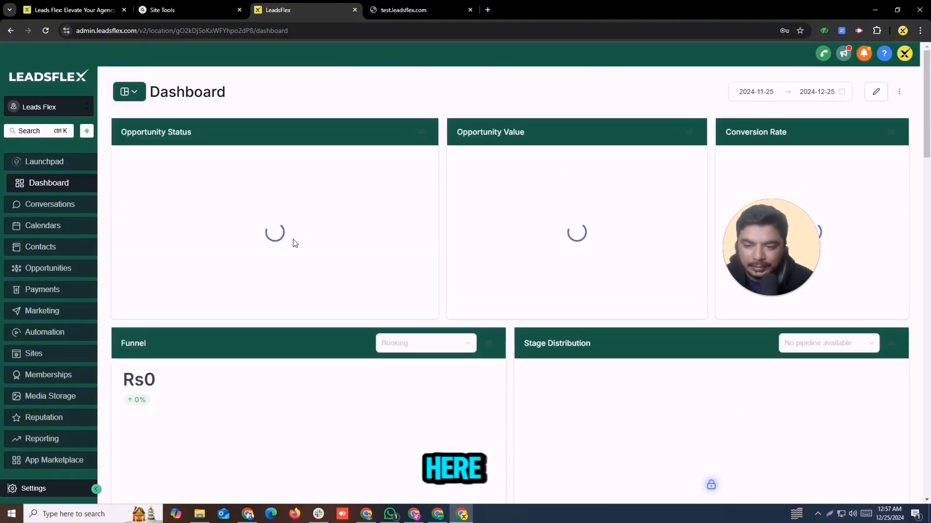
click(12, 108)
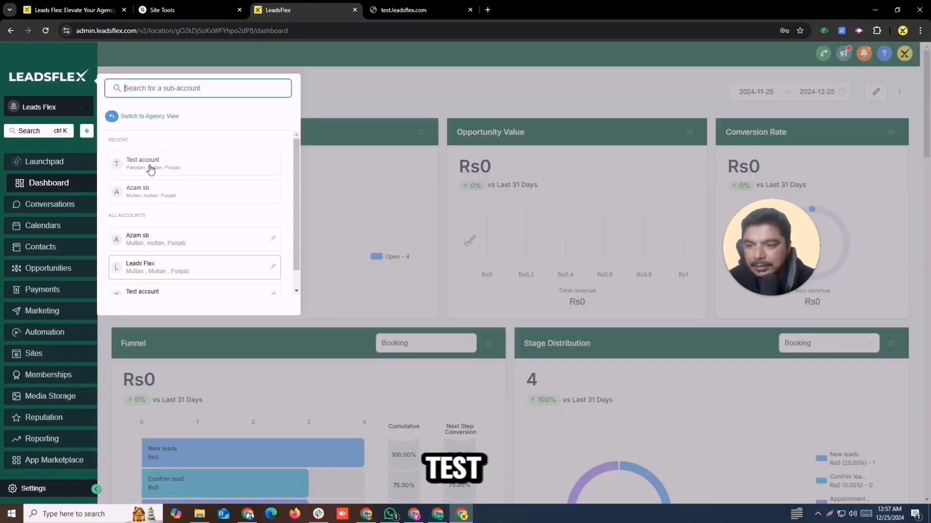
click(151, 163)
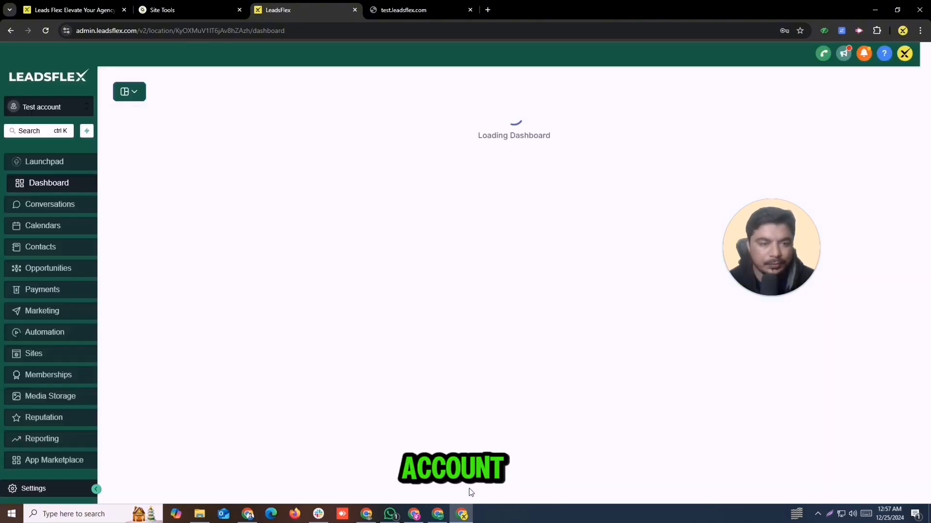
Bring the Whimsical onboarding mind map window to the front.
click(389, 515)
click(390, 515)
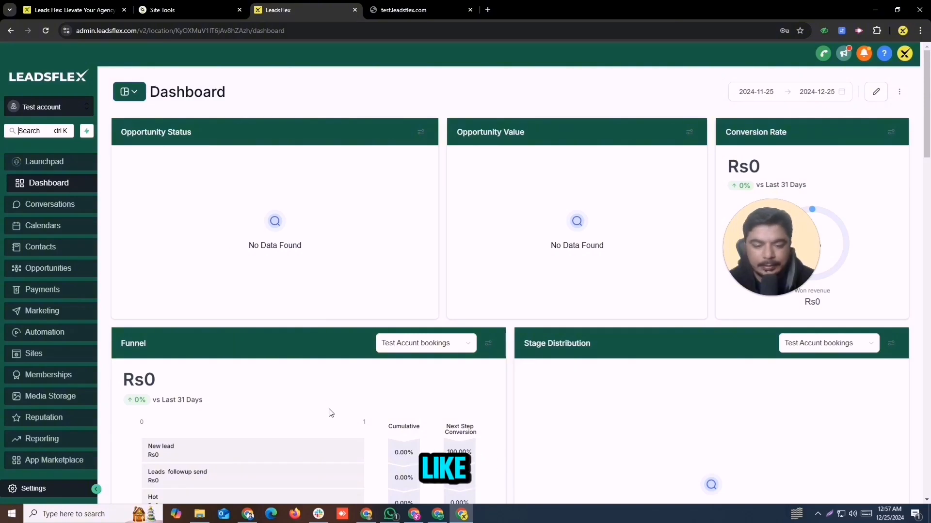
click(438, 515)
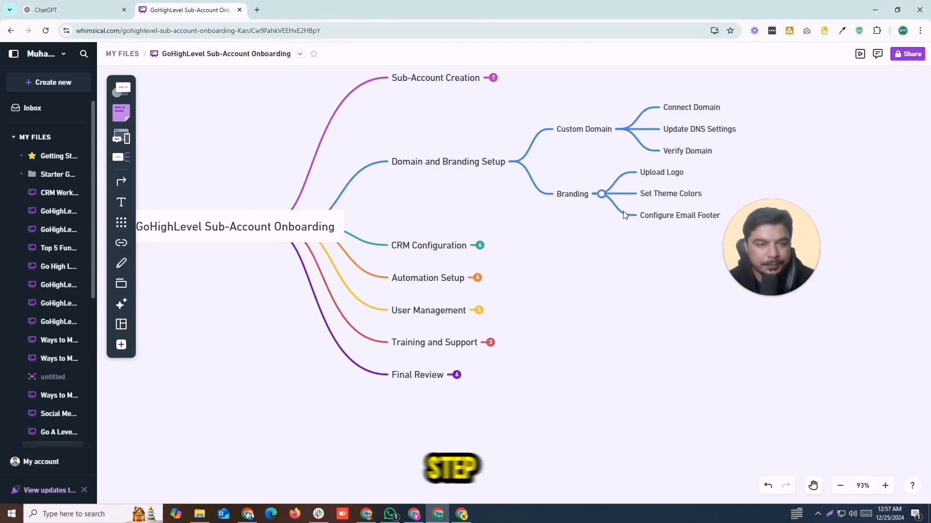
Collapse Branding, Custom Domain, Domain and Branding Setup, and CRM Configuration after reviewing it.
click(601, 195)
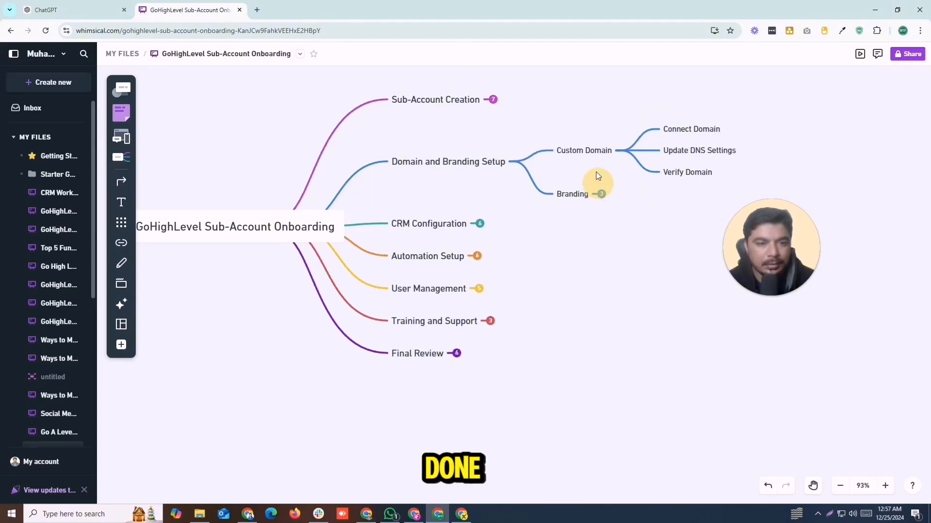
click(624, 152)
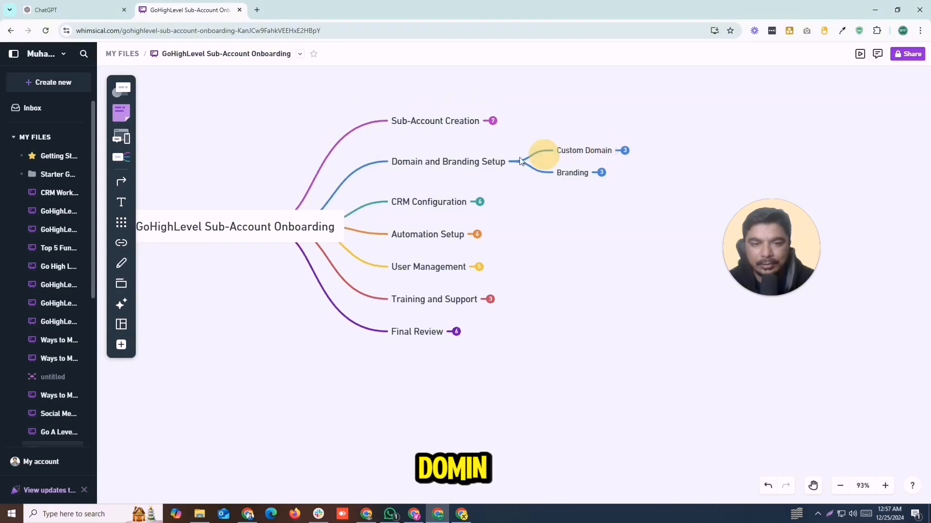
click(518, 163)
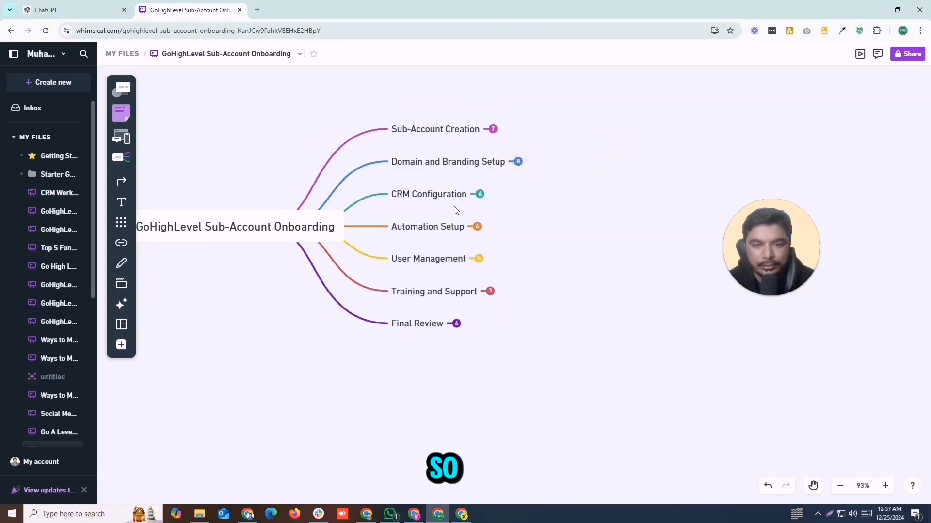
click(479, 195)
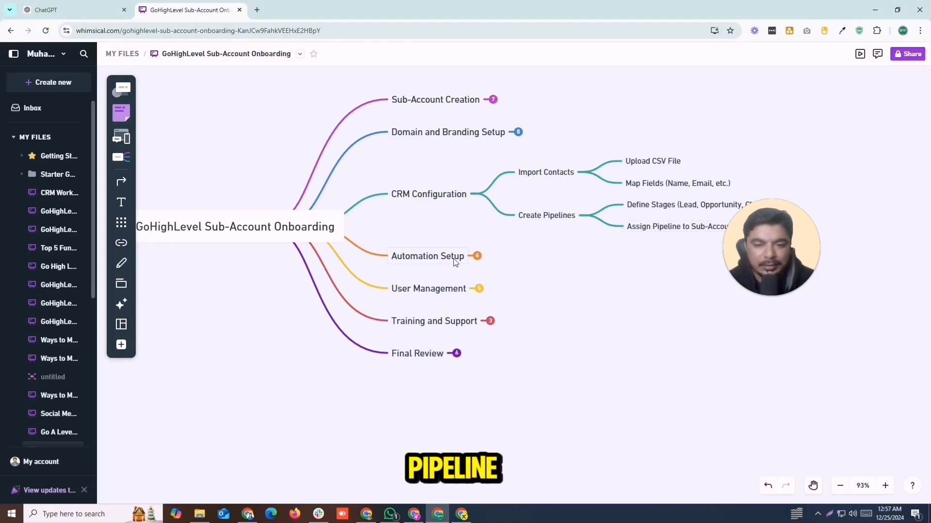
click(479, 195)
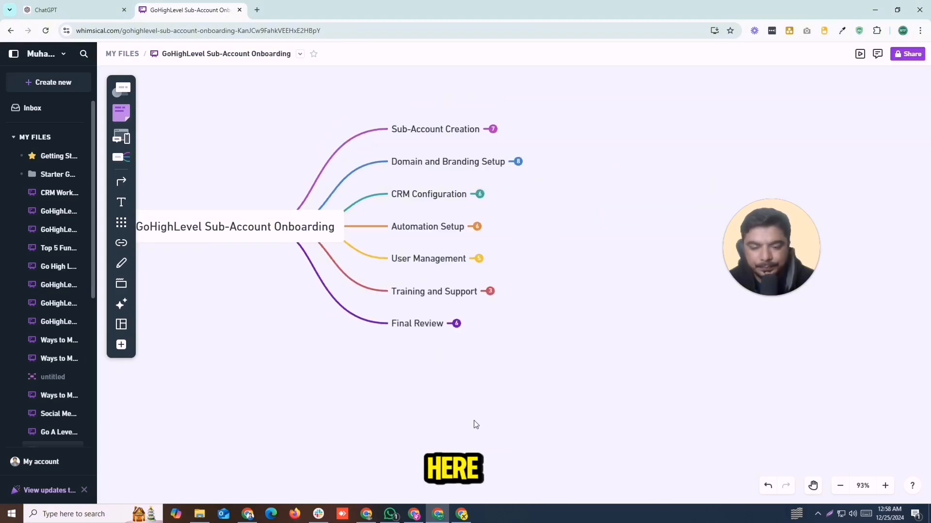
Return to LeadsFlex and open the Test Accunt bookings opportunities board.
click(463, 516)
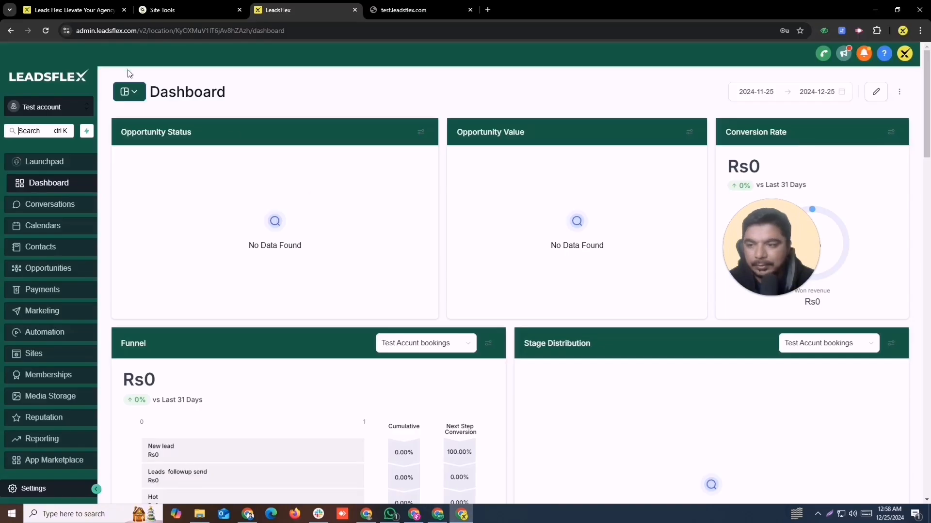
click(48, 269)
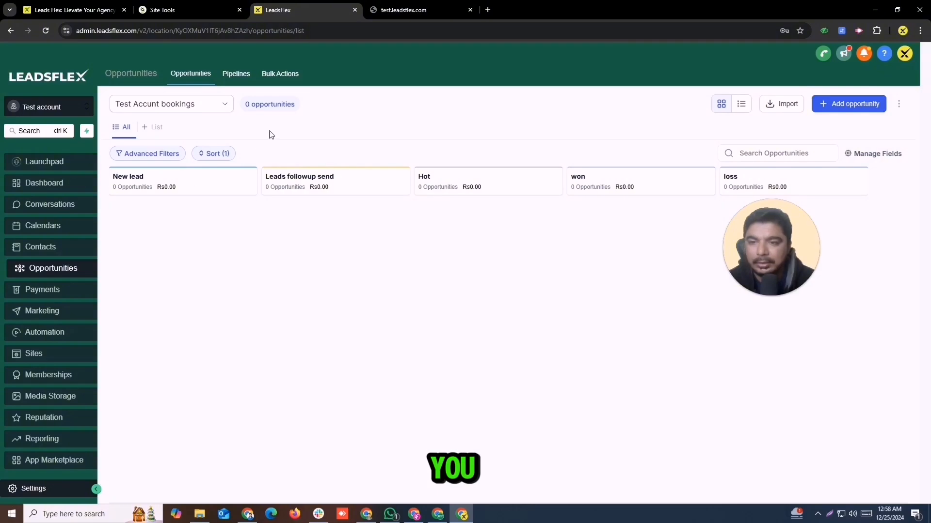
Dismiss the new-opportunity form and delete the Test Accunt bookings pipeline with all its opportunities.
click(840, 107)
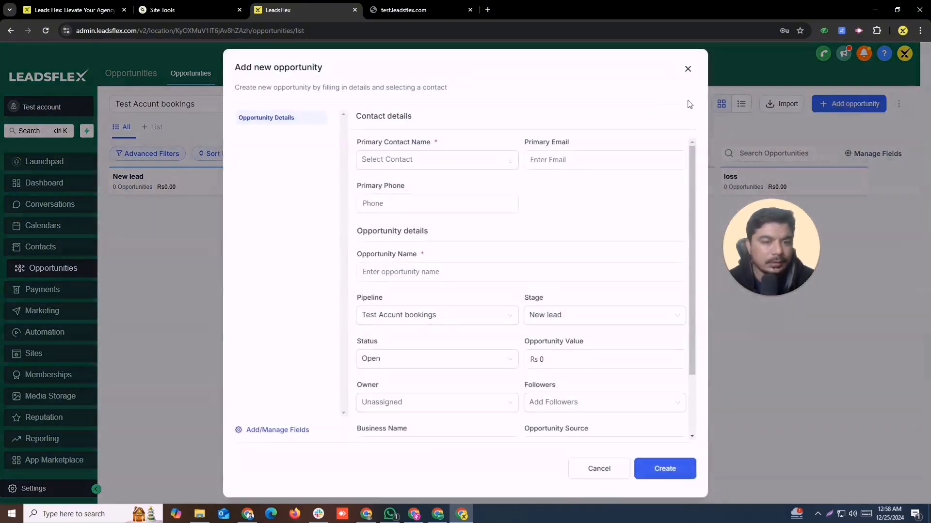
click(688, 70)
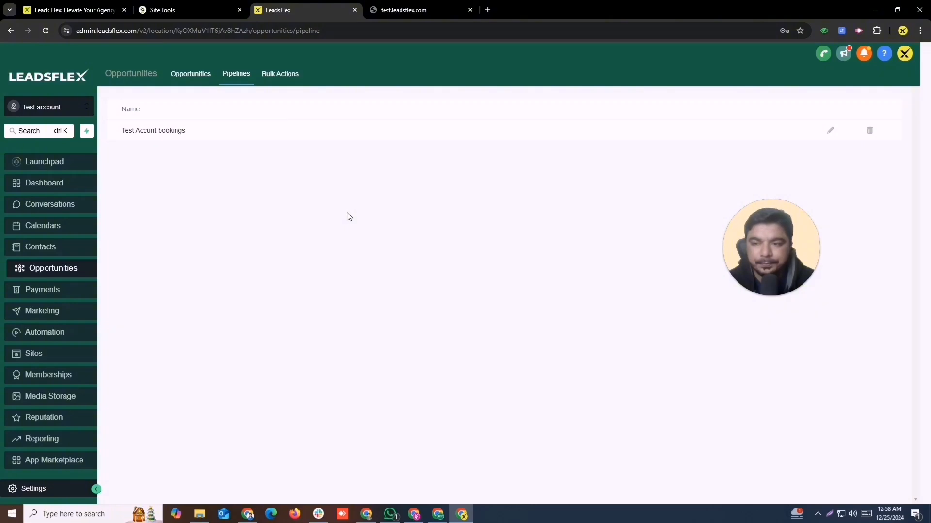
click(870, 131)
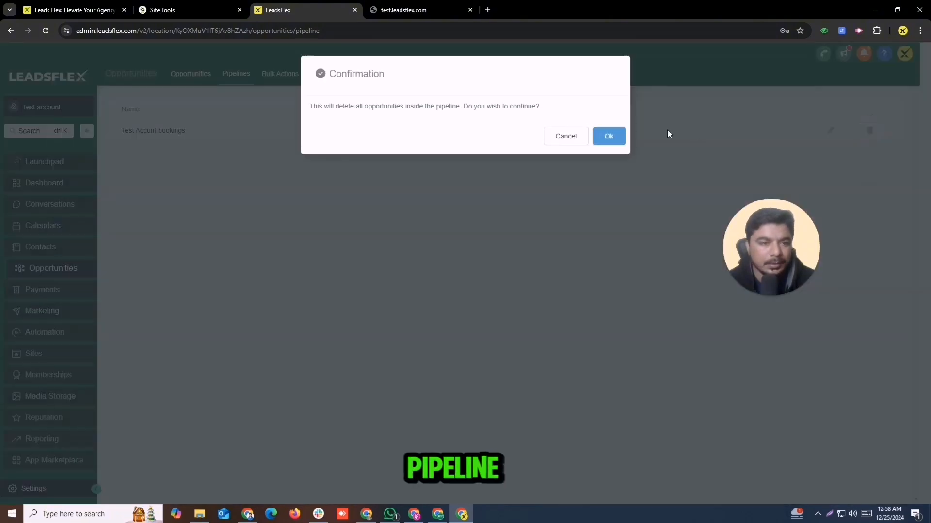
click(609, 136)
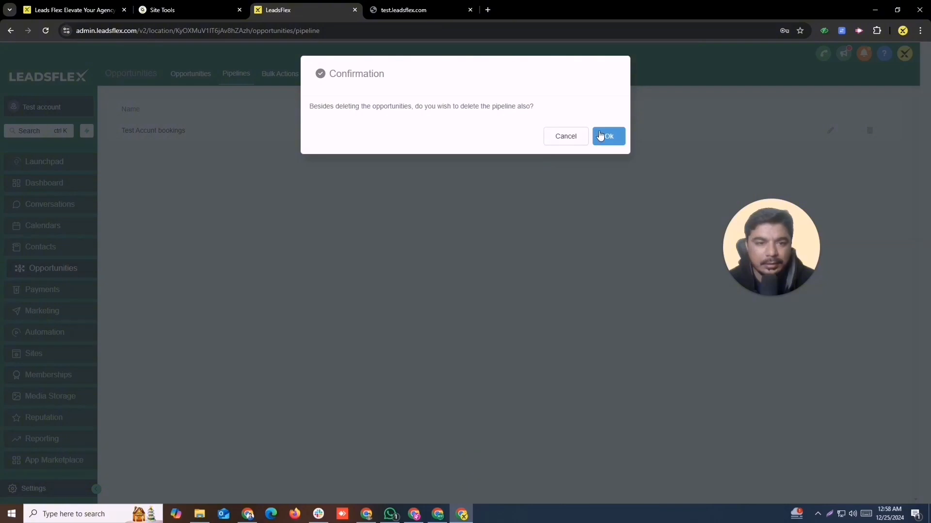
click(608, 133)
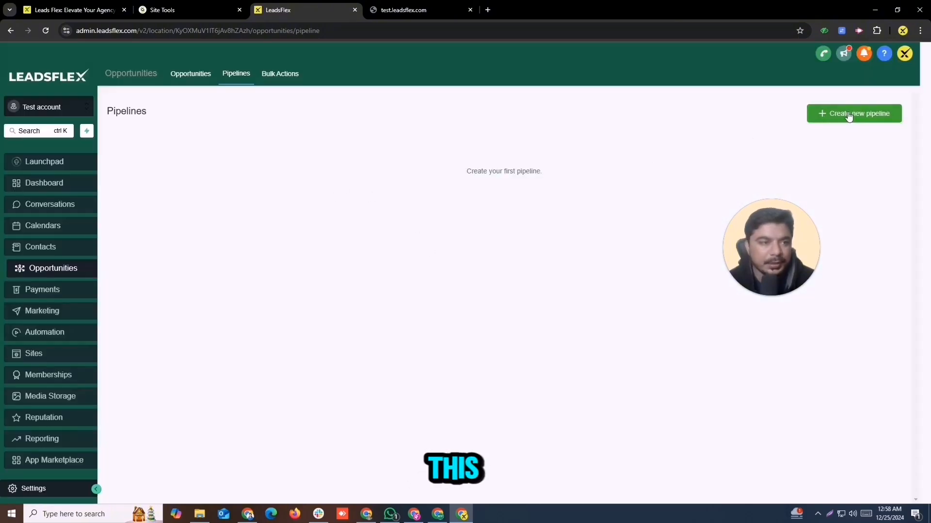
Start a new pipeline named Test Accunt bookings with first stage New Leads.
click(849, 114)
click(369, 129)
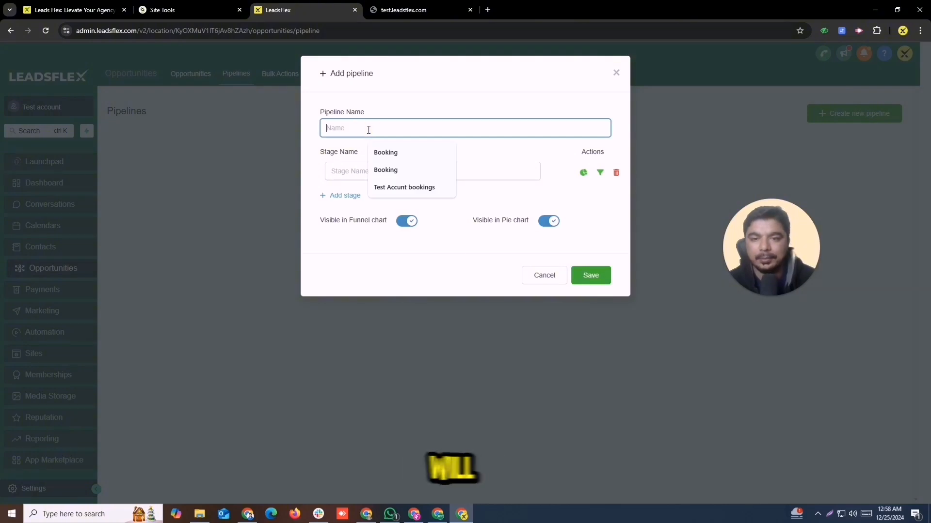
click(404, 187)
click(380, 175)
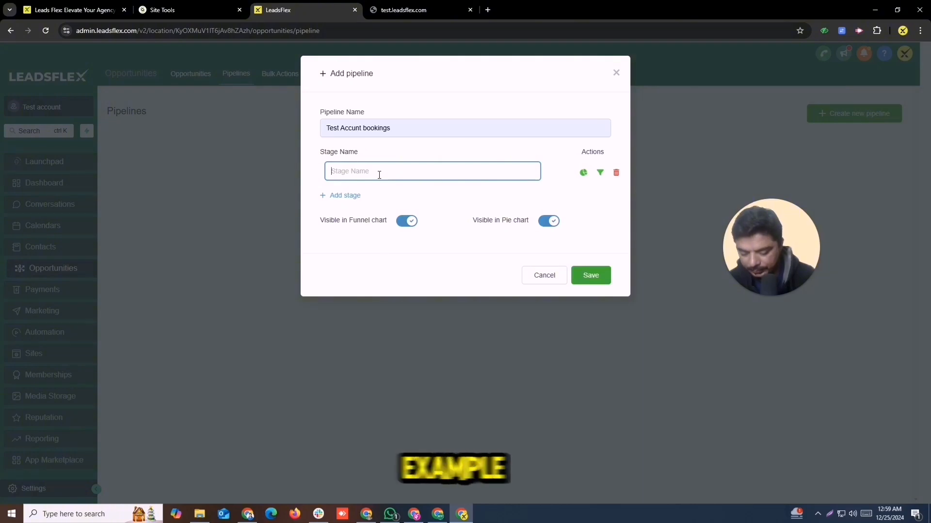
text(New Lea)
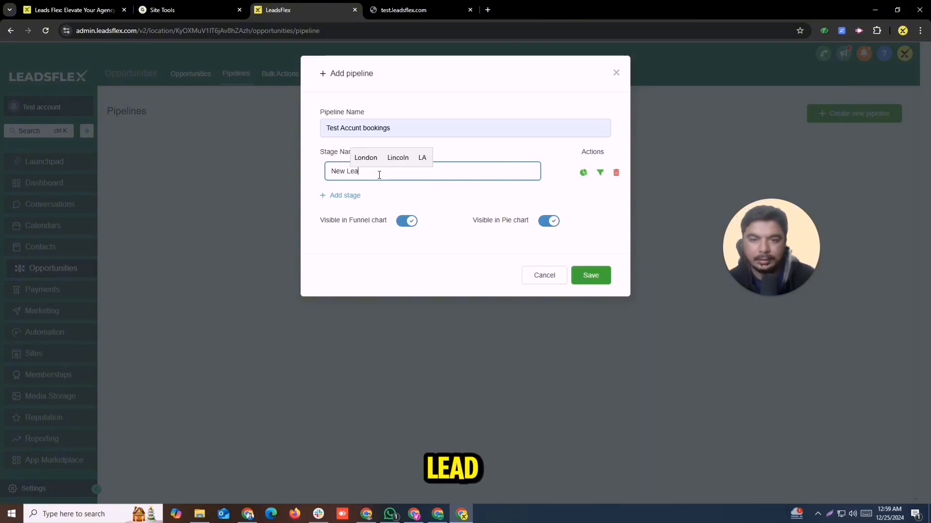
text(ds)
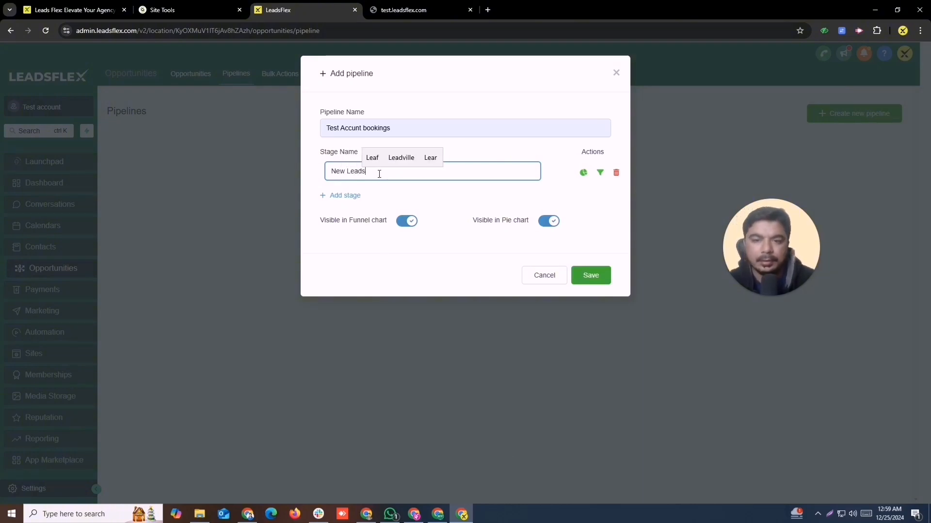
Add the pipeline stages Hot, won and loss.
click(335, 197)
click(361, 198)
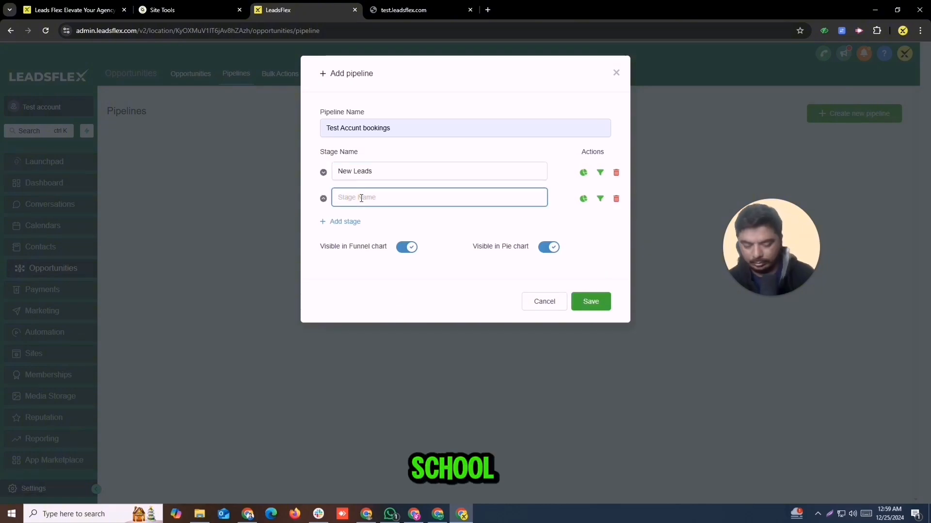
text(Hot )
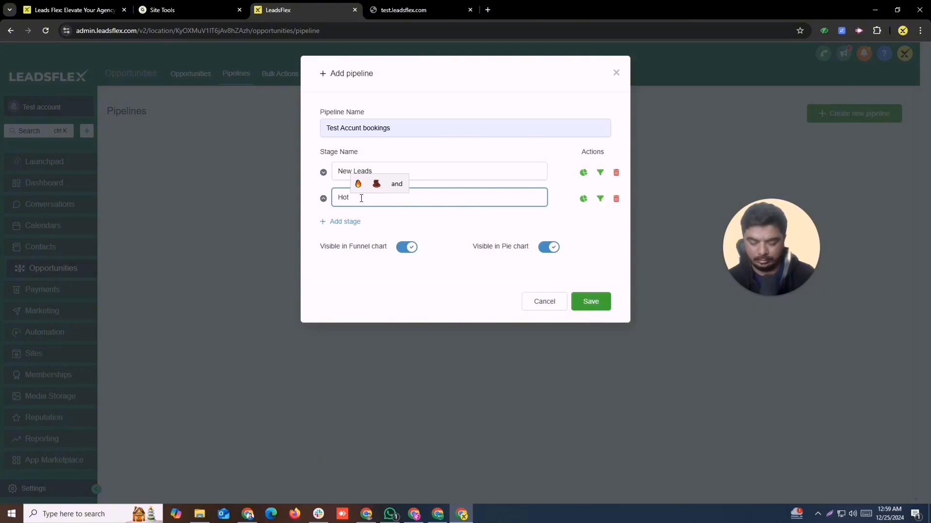
text(Lea)
key(BackSpace)
key(BackSpace)
key(BackSpace)
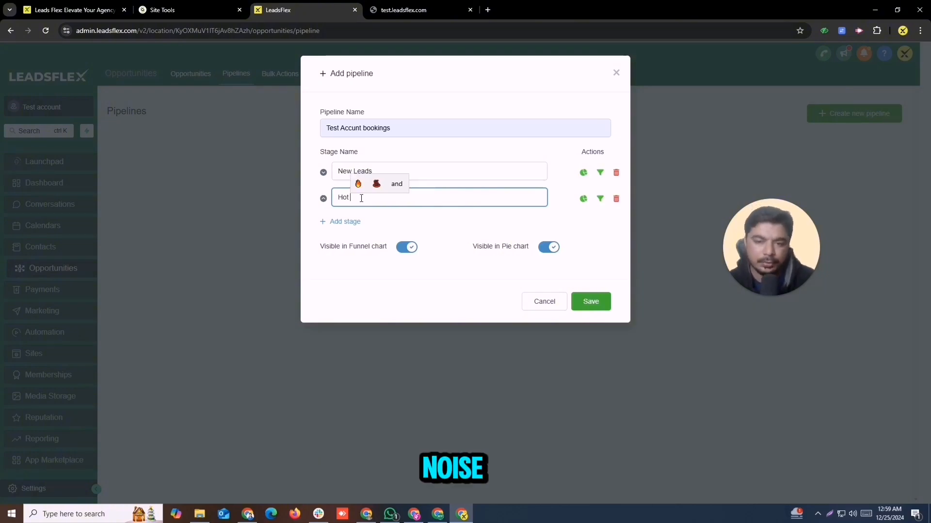
click(348, 222)
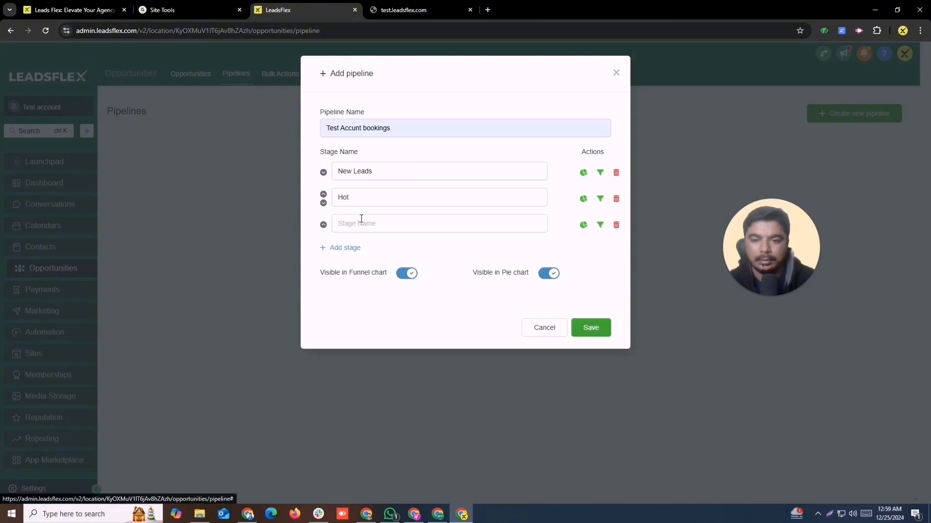
click(357, 223)
text(won)
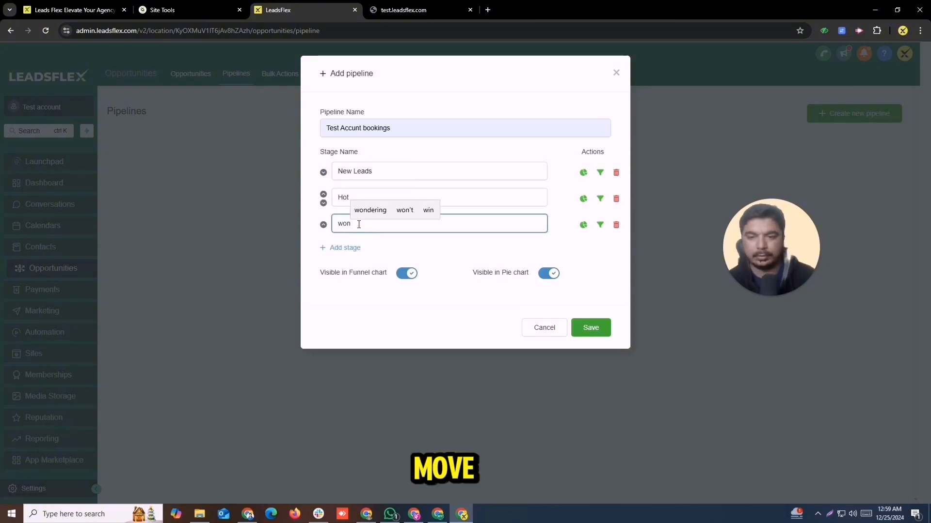
click(346, 248)
click(352, 244)
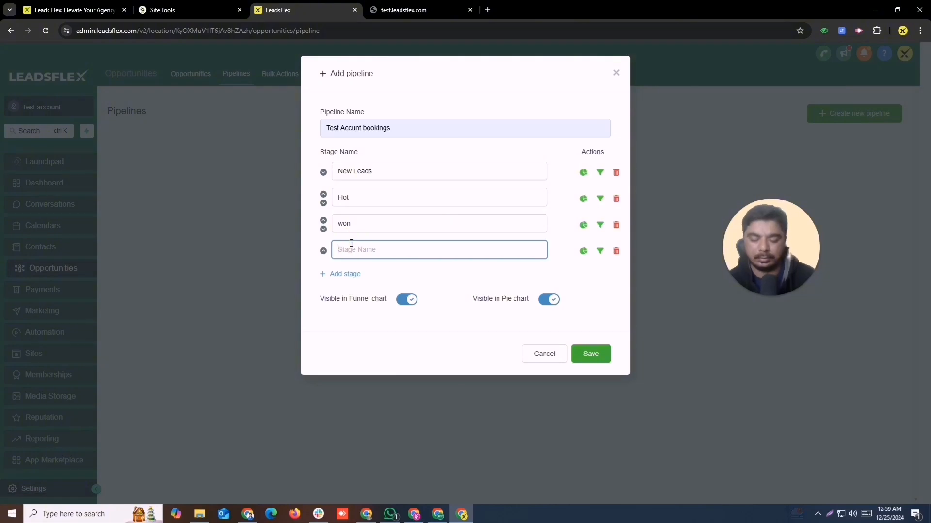
text(loss)
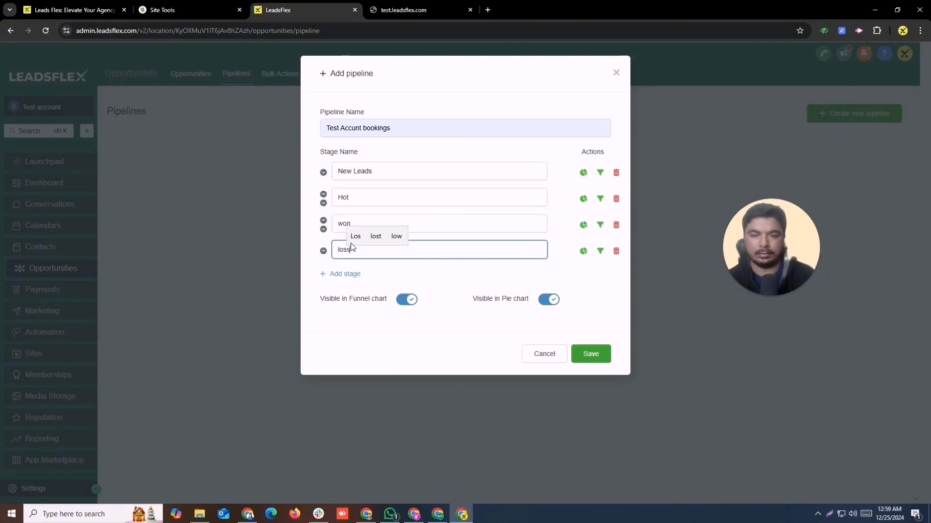
Add the fifth stage Paid, save the pipeline, and view its opportunities board.
click(351, 275)
click(351, 275)
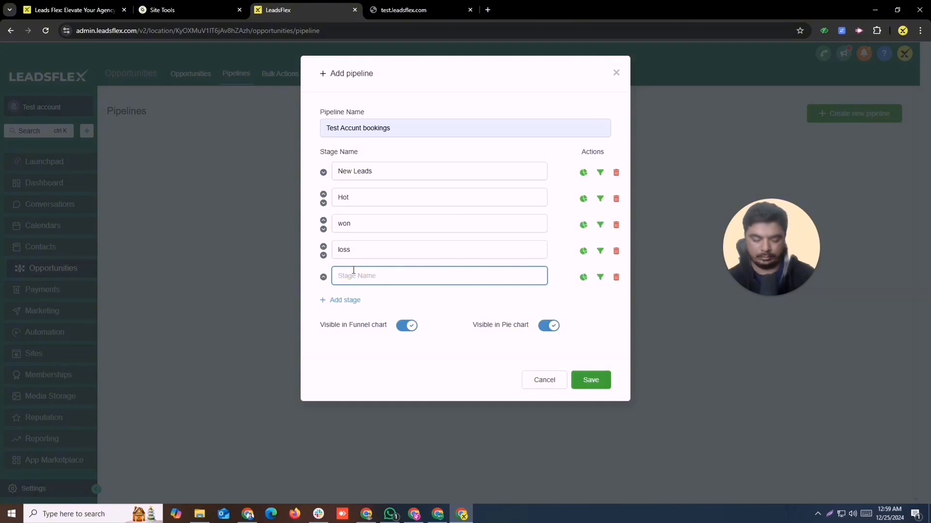
text(Plad)
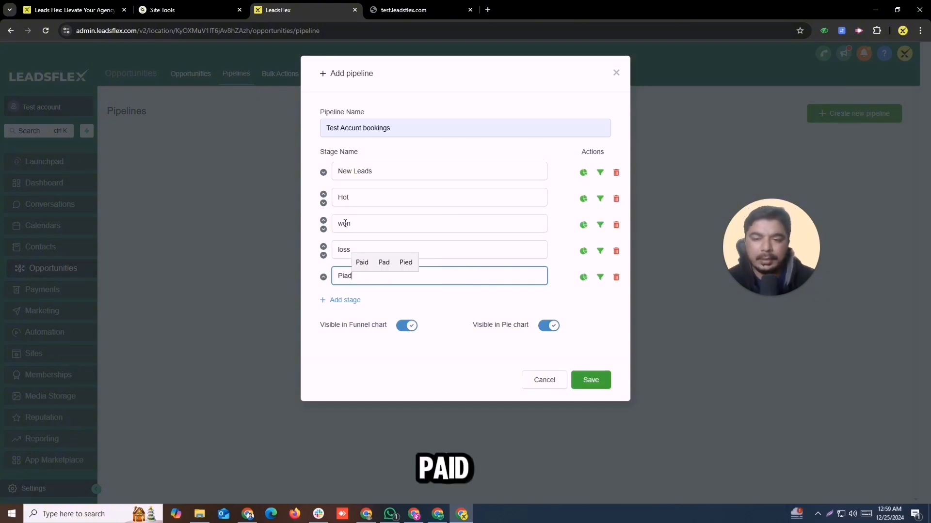
click(359, 263)
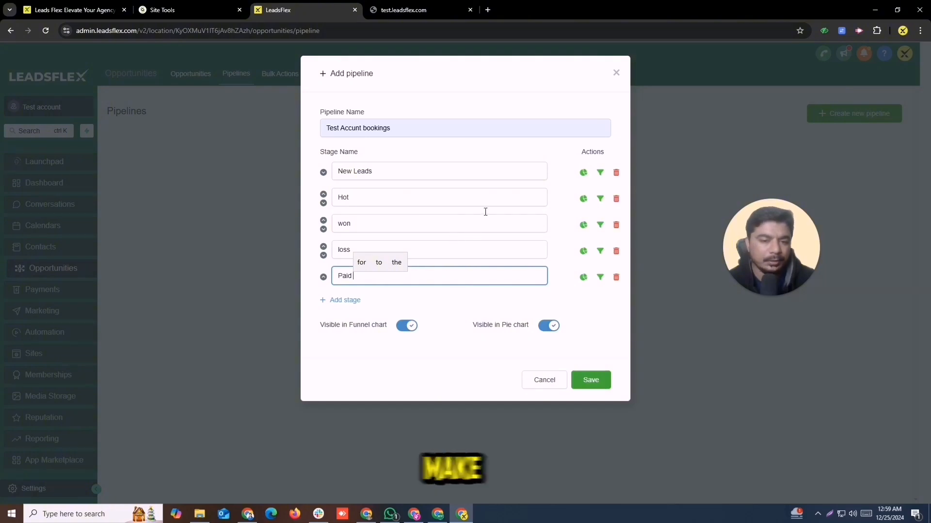
click(591, 382)
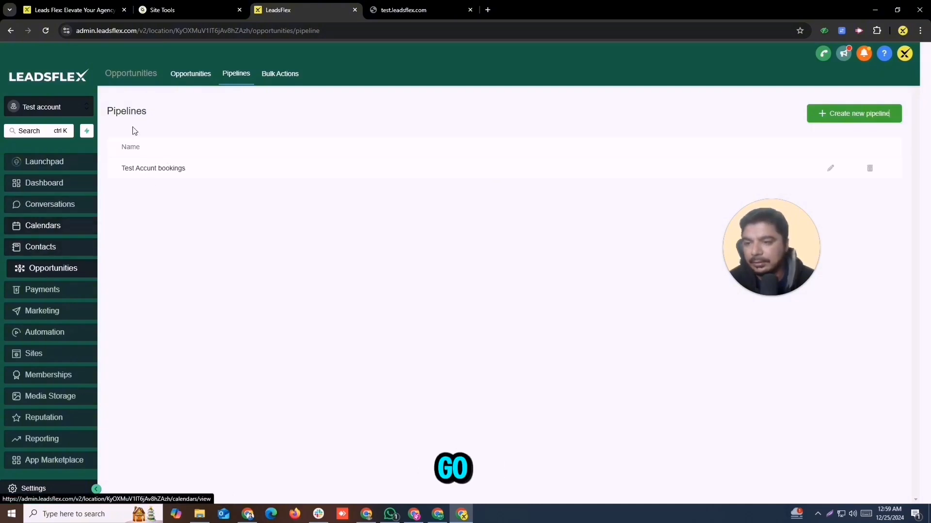
click(176, 75)
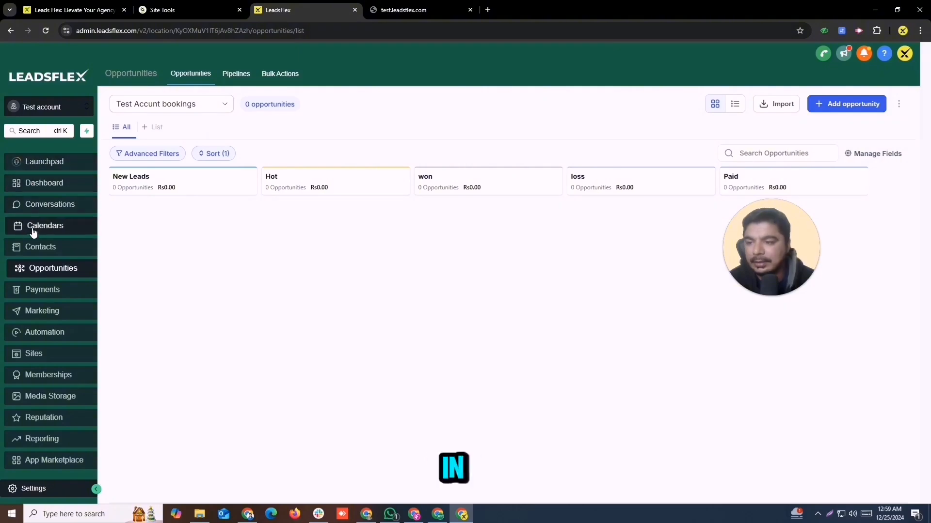
click(40, 248)
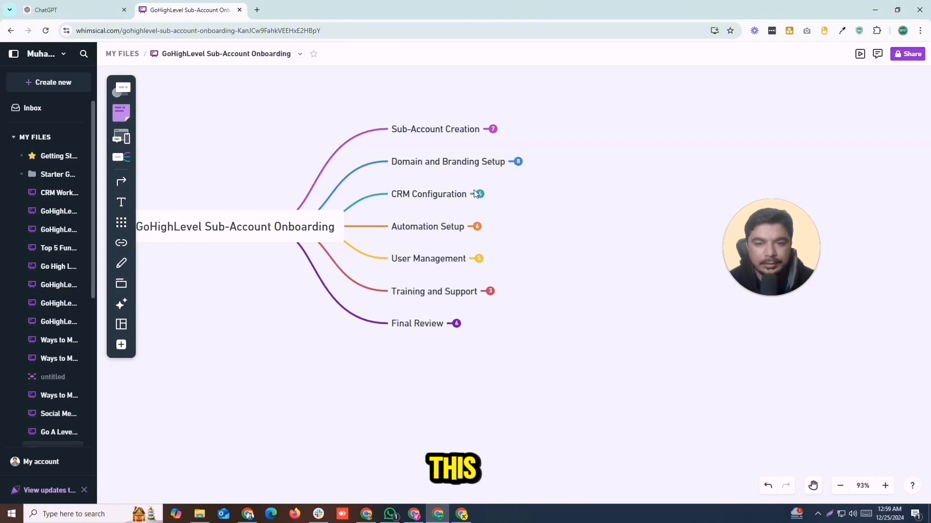
Expand CRM Configuration to reveal Import Contacts and Create Pipelines with their sub-steps.
click(479, 195)
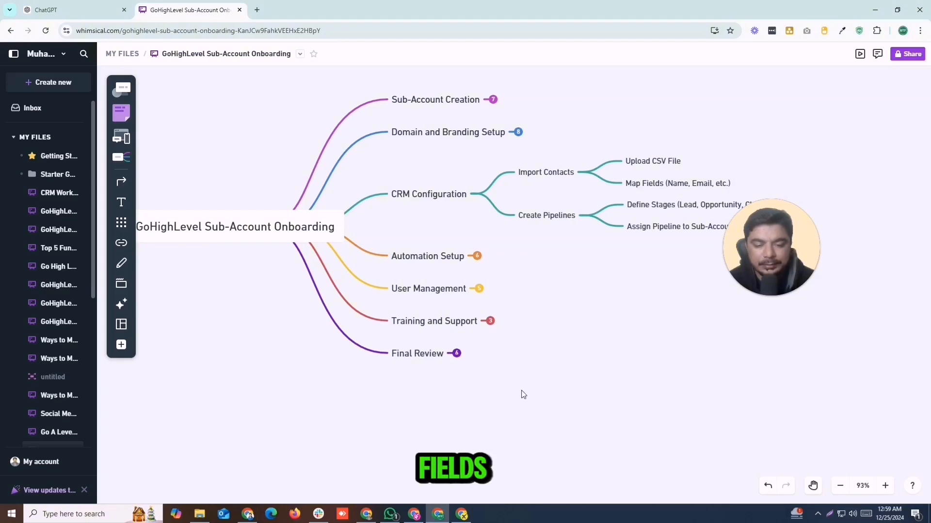
Start a contact import and upload the Sample - Sheet2 file.
click(463, 515)
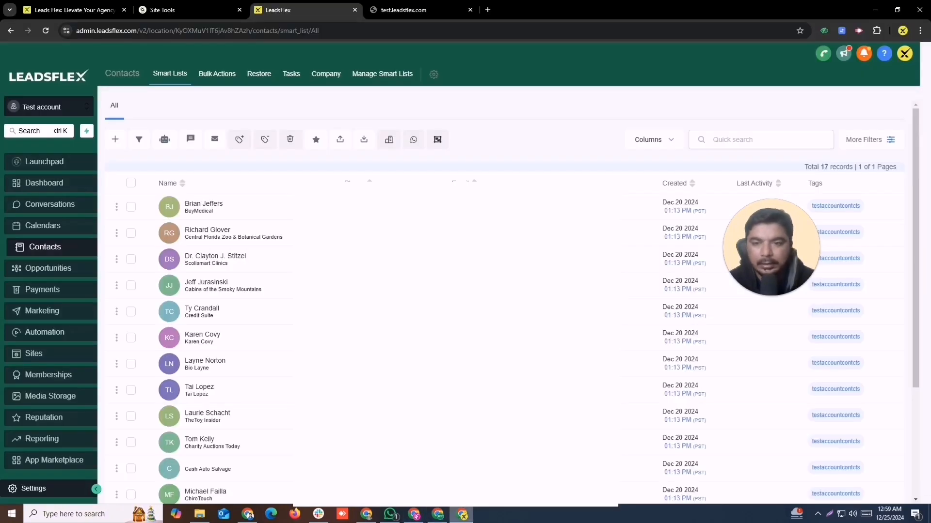
scroll(271, 325, down, 3)
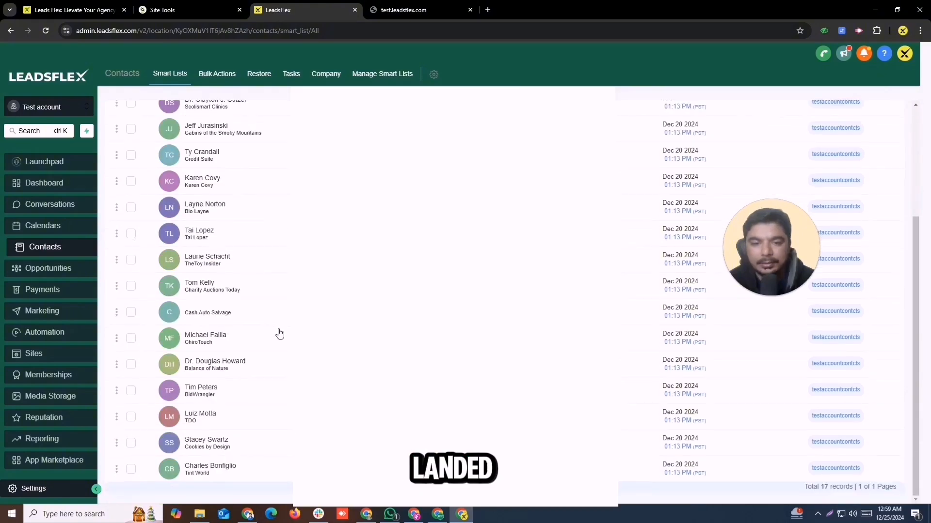
scroll(284, 334, up, 3)
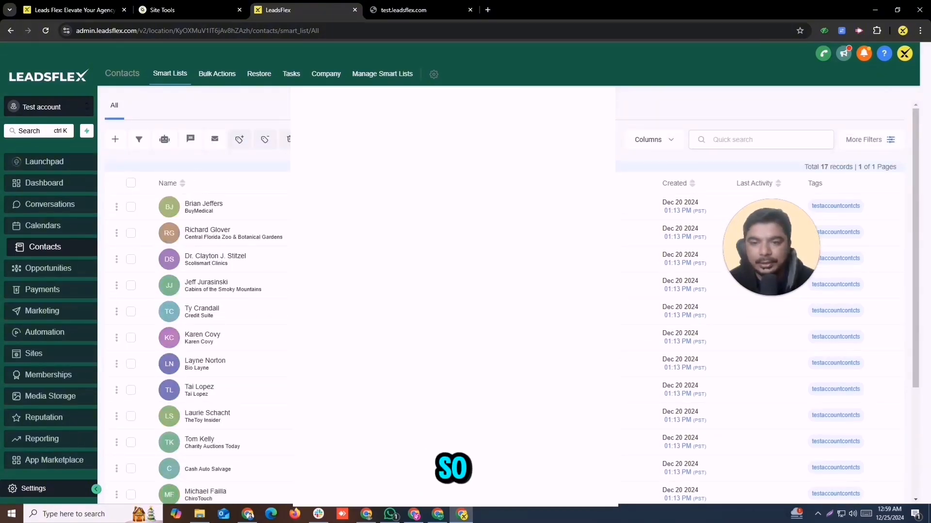
click(365, 139)
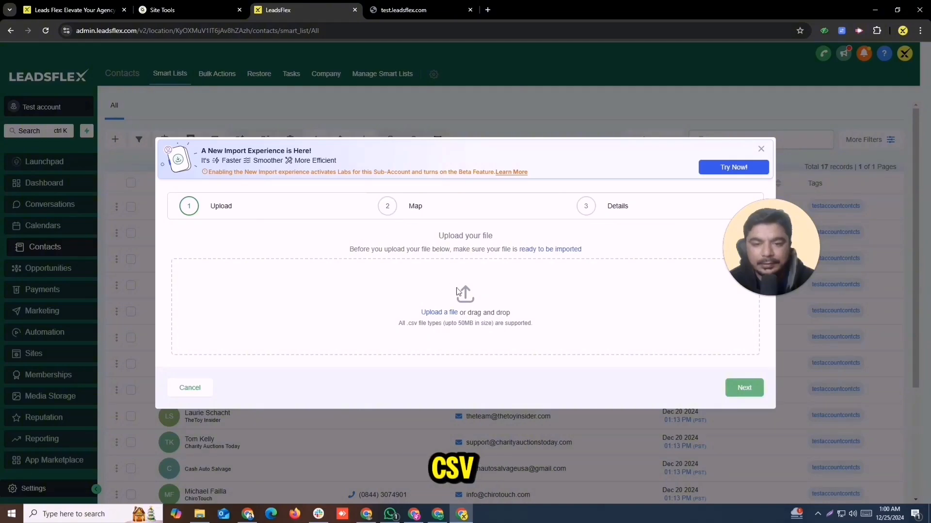
click(442, 312)
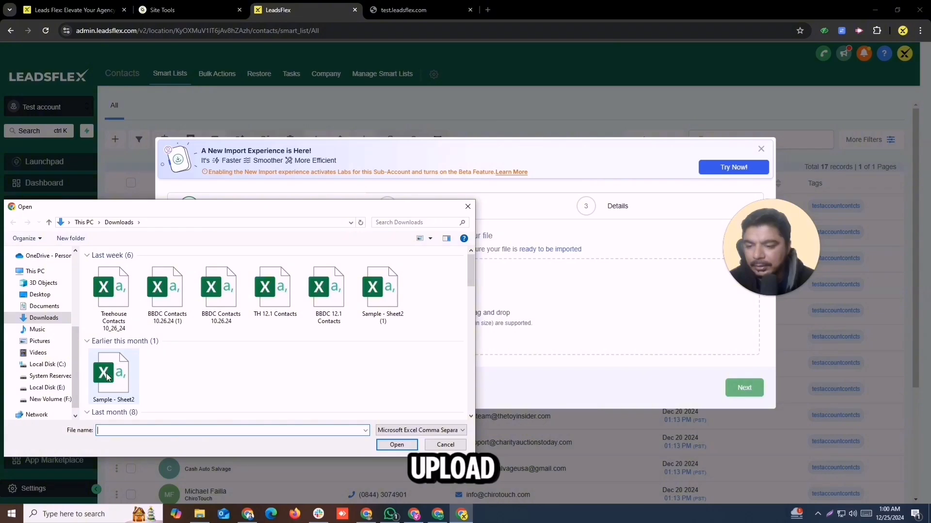
click(127, 379)
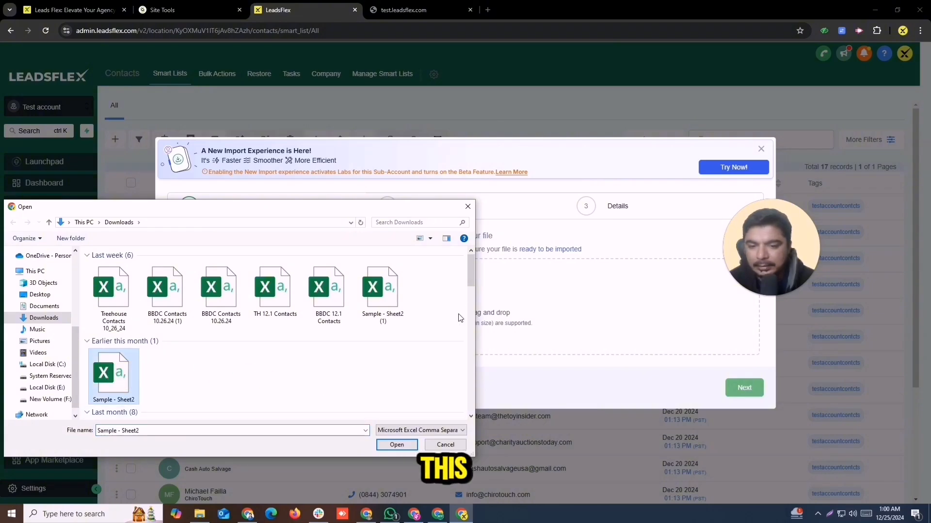
mouse_move(470, 278)
mouse_down()
mouse_move(471, 307)
mouse_move(470, 280)
mouse_up()
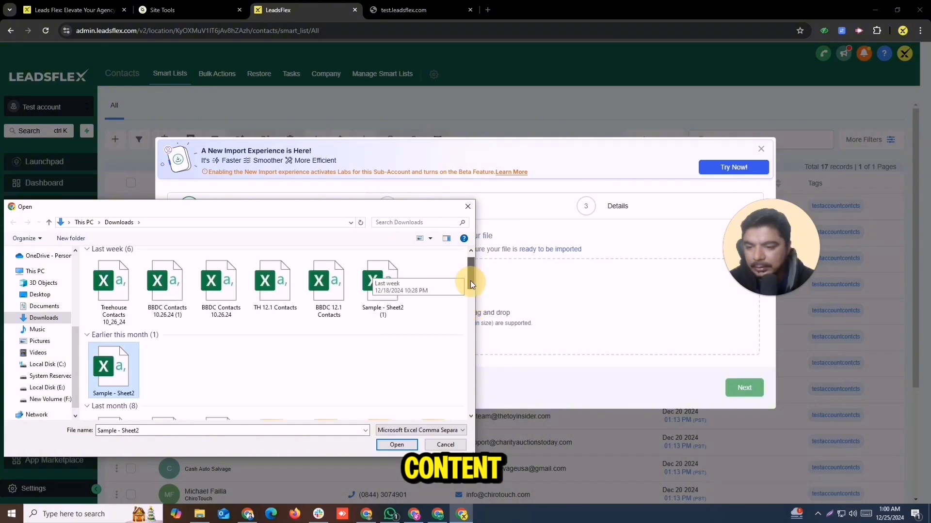
click(397, 445)
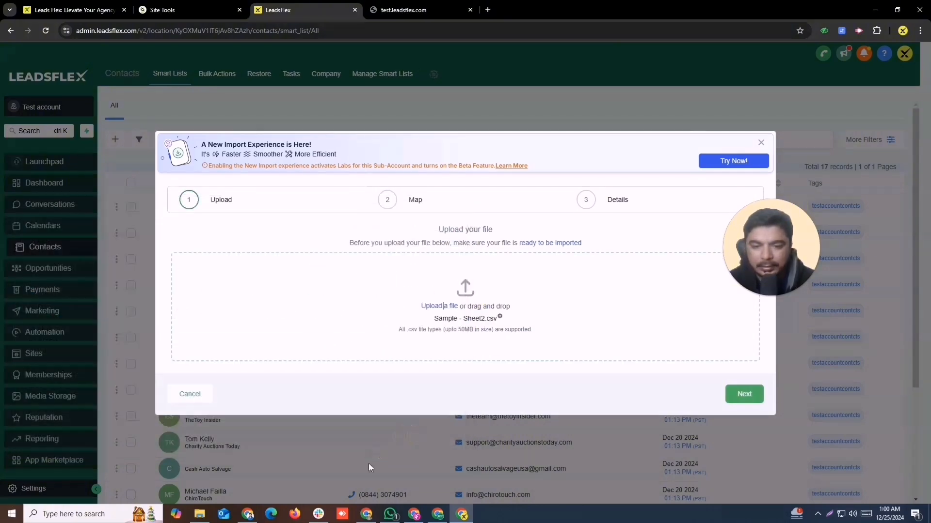
Map the Owner Name column to the Name field and continue to the Details step.
click(745, 396)
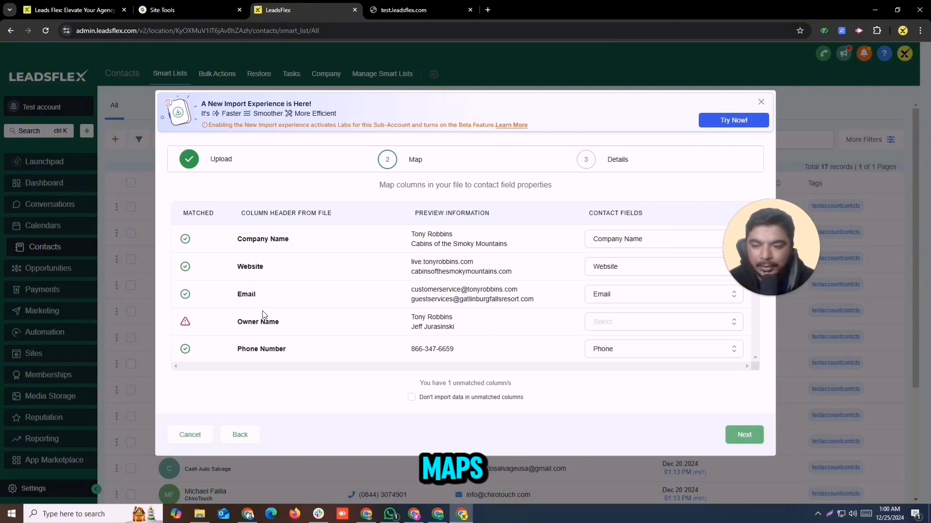
click(625, 322)
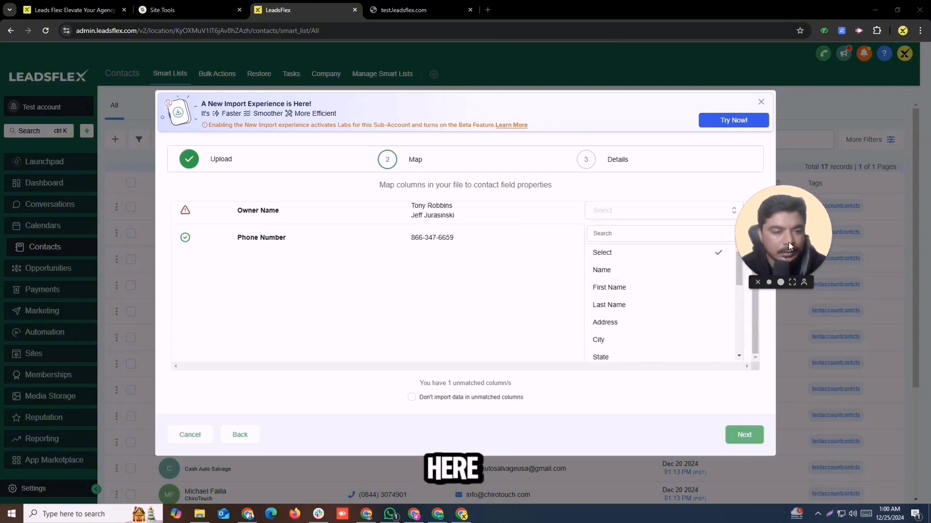
click(650, 270)
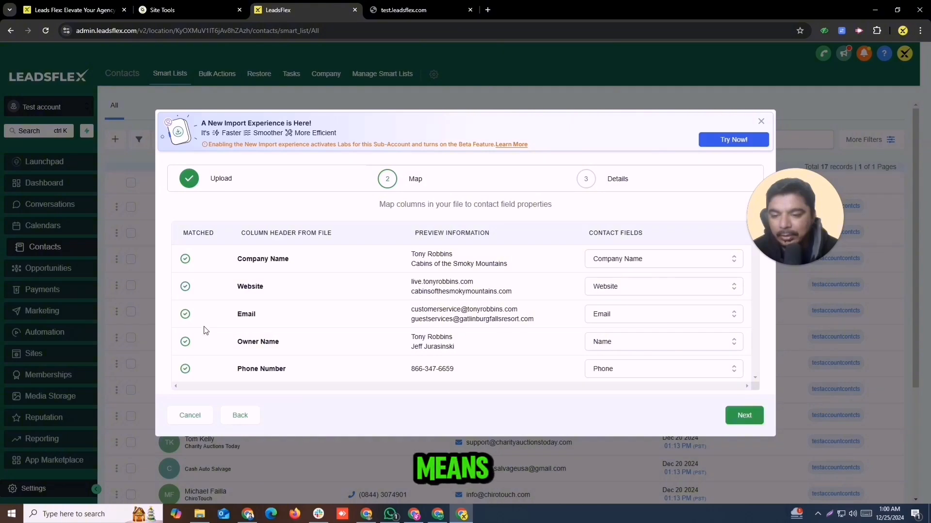
click(743, 415)
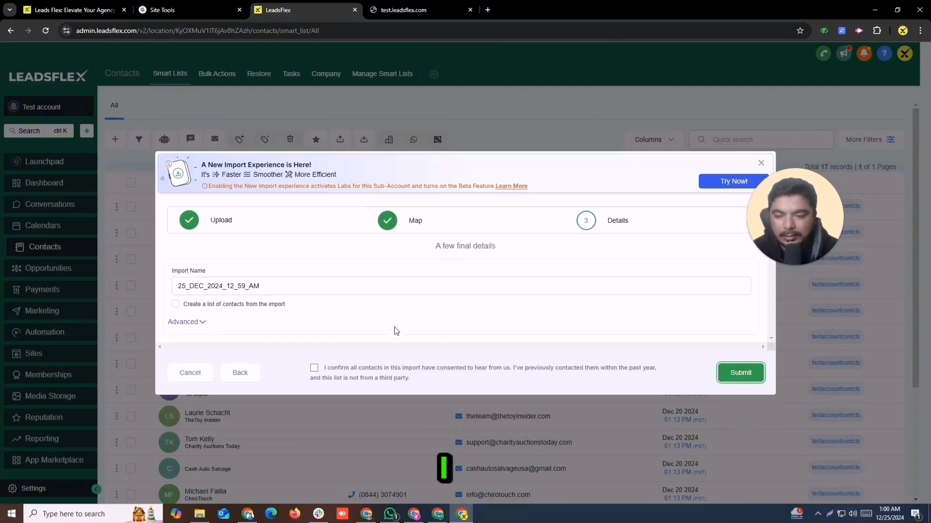
Rename the import to Test Leads and tag its contacts testleads.
drag(284, 287, 133, 266)
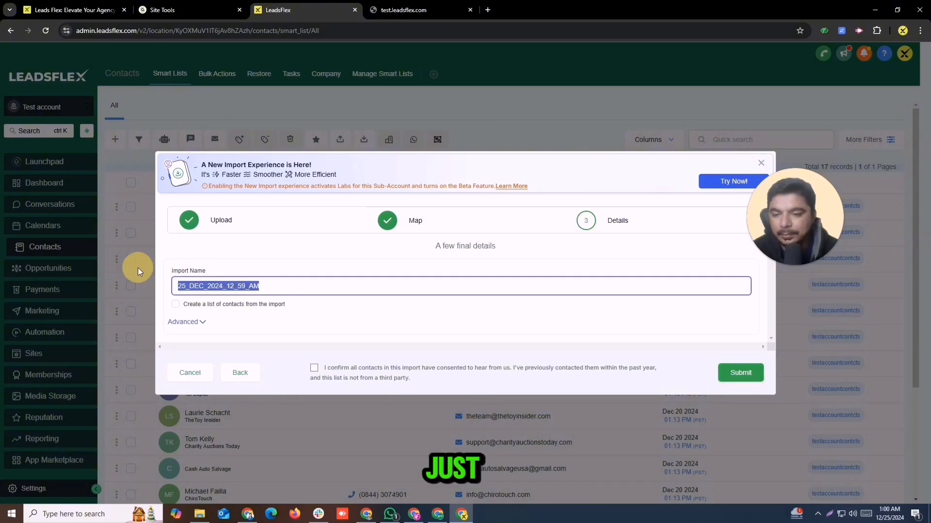
text(Test )
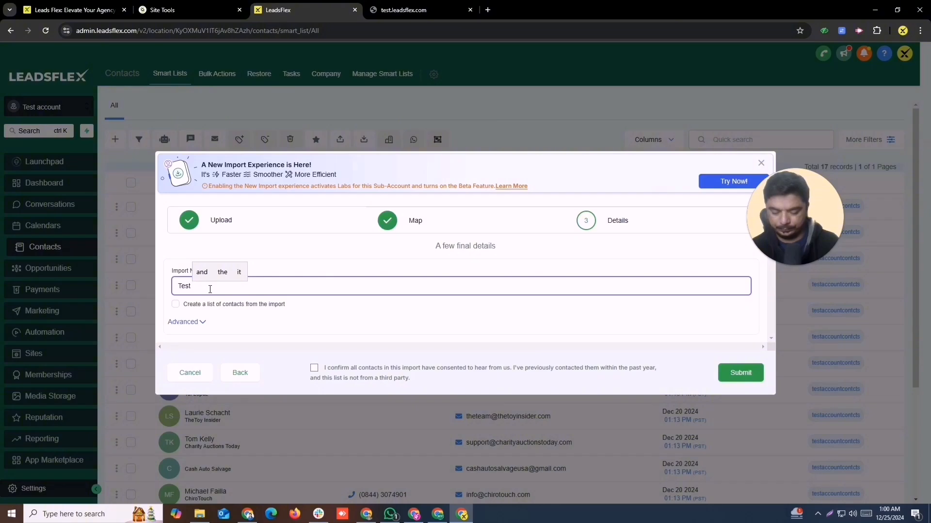
text(Leads)
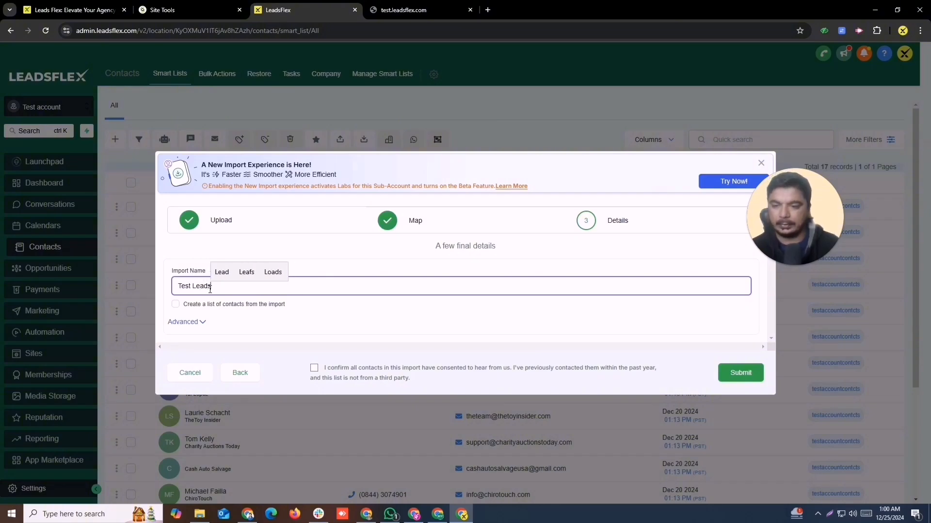
click(198, 322)
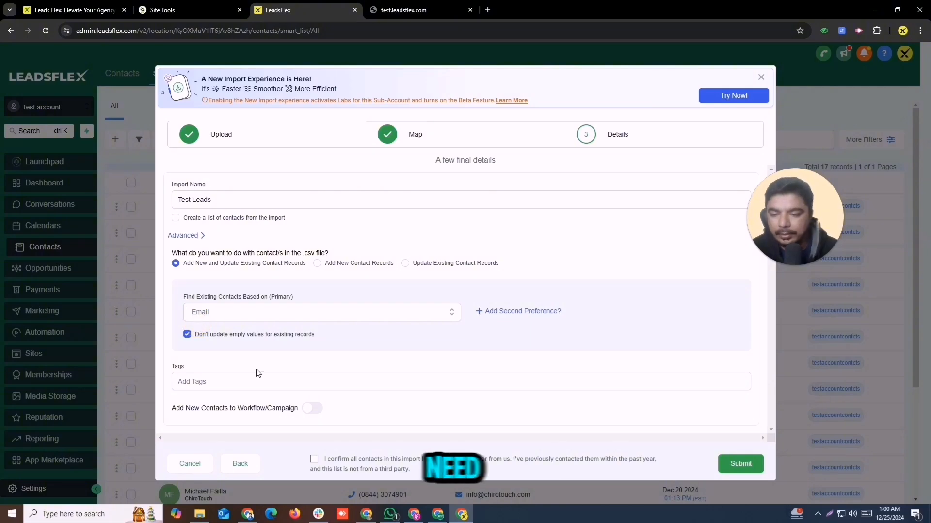
click(229, 380)
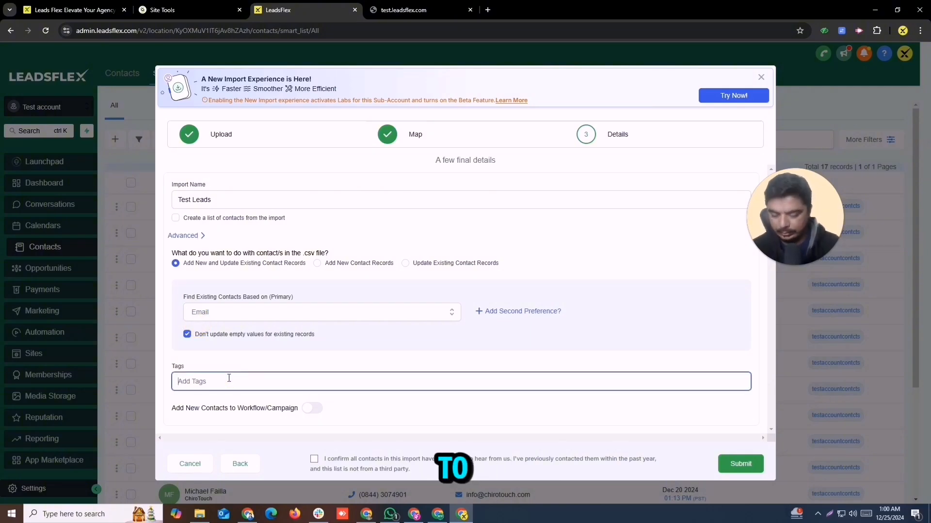
text(TEs)
key(BackSpace)
key(BackSpace)
key(BackSpace)
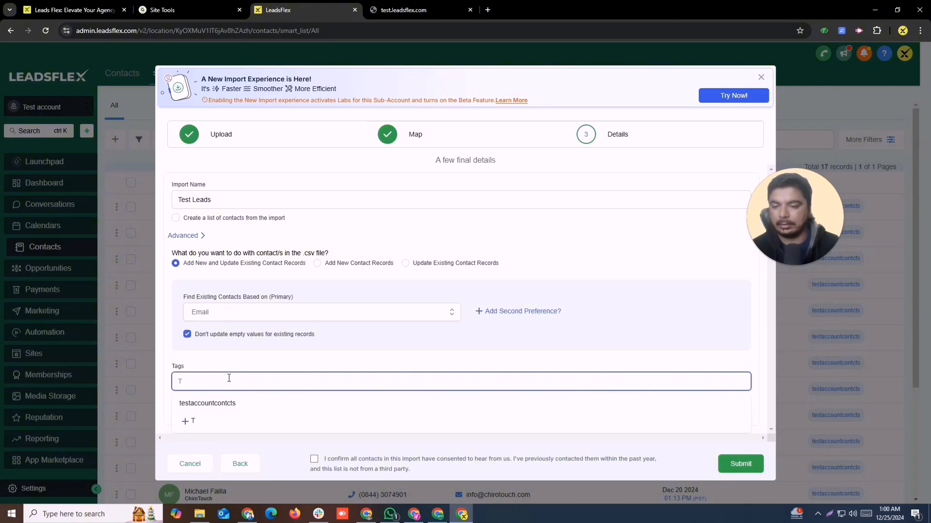
text(Test )
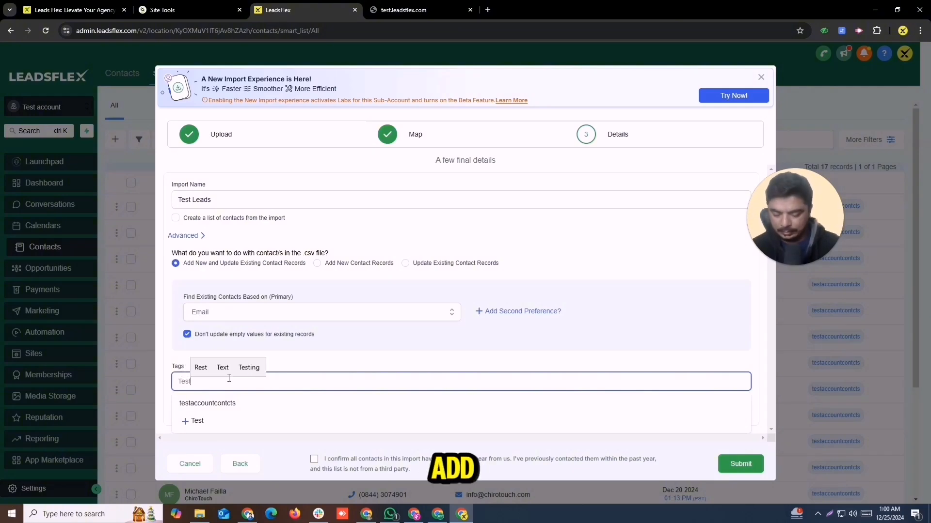
text(Leads)
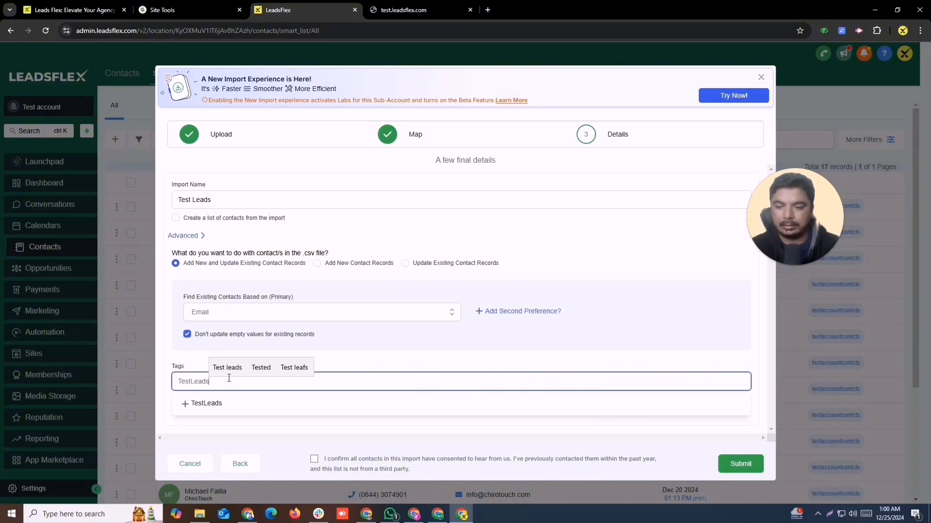
click(233, 400)
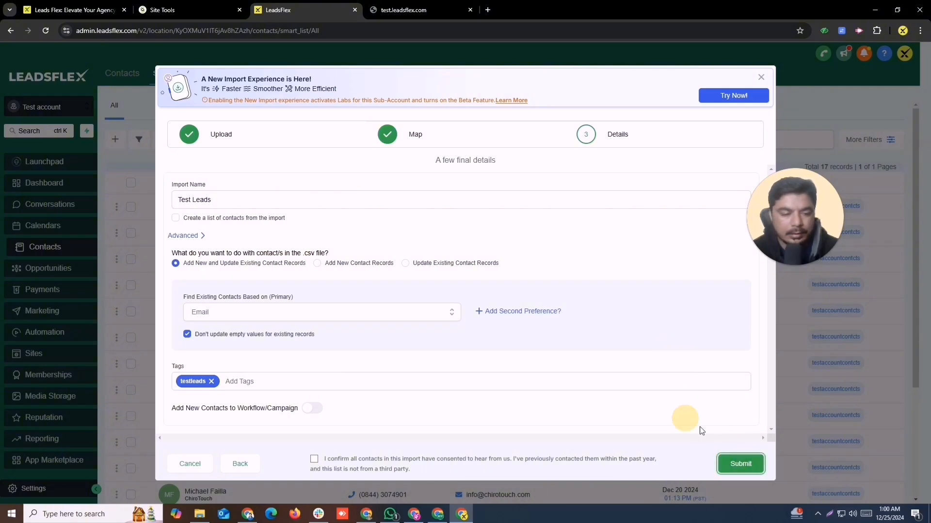
Confirm contact consent, submit the import, and view its progress.
click(735, 466)
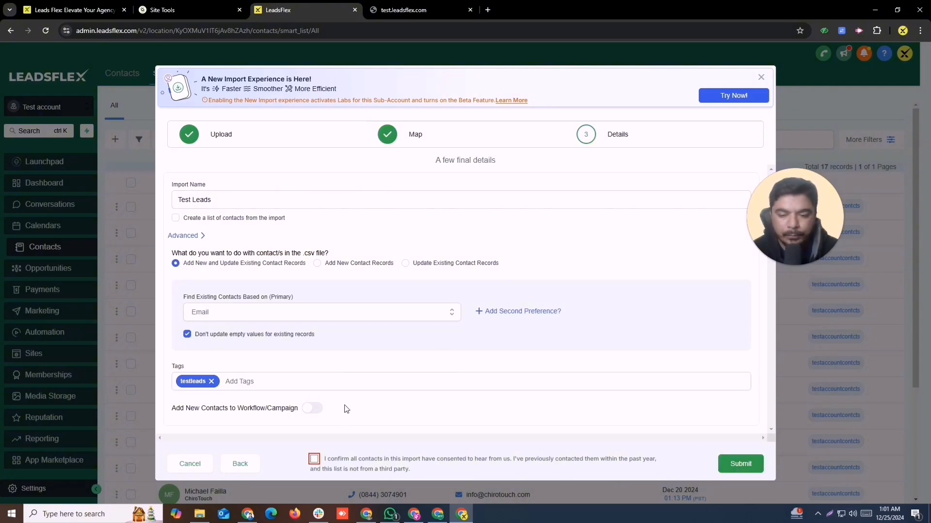
click(320, 461)
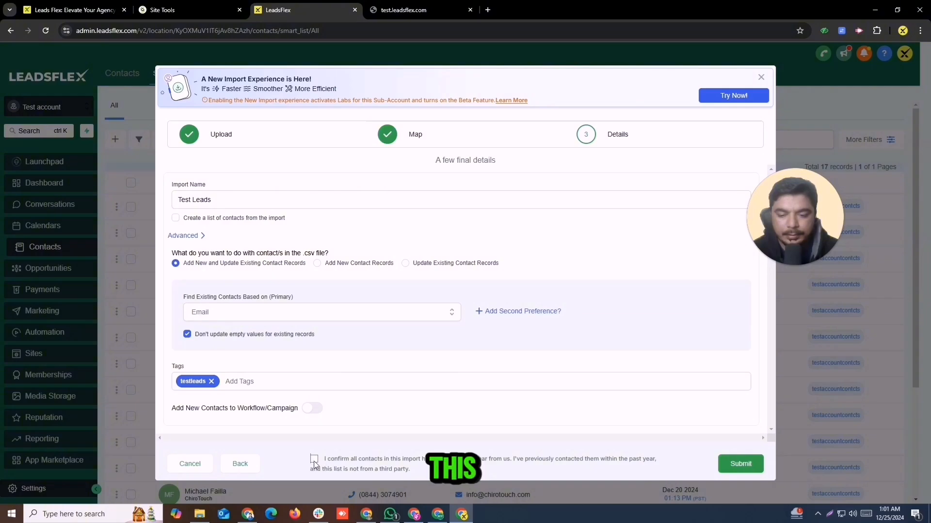
click(740, 464)
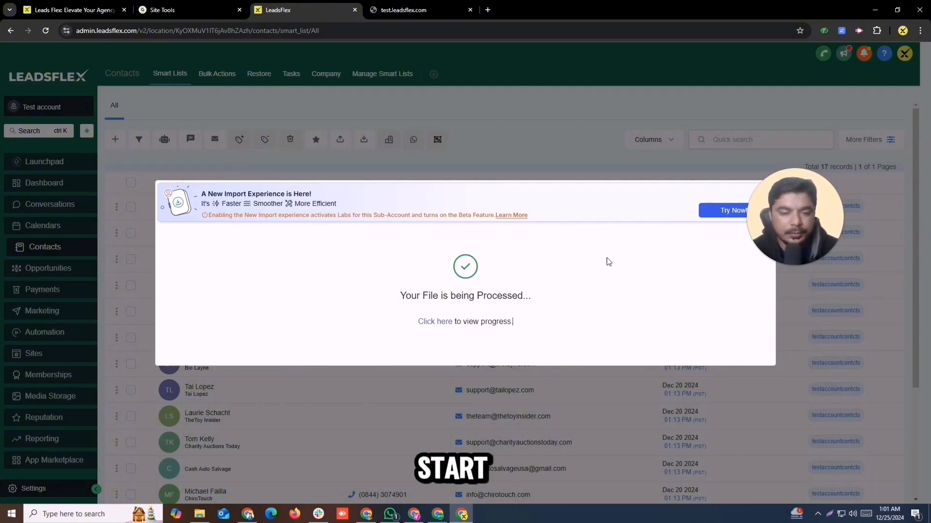
click(442, 322)
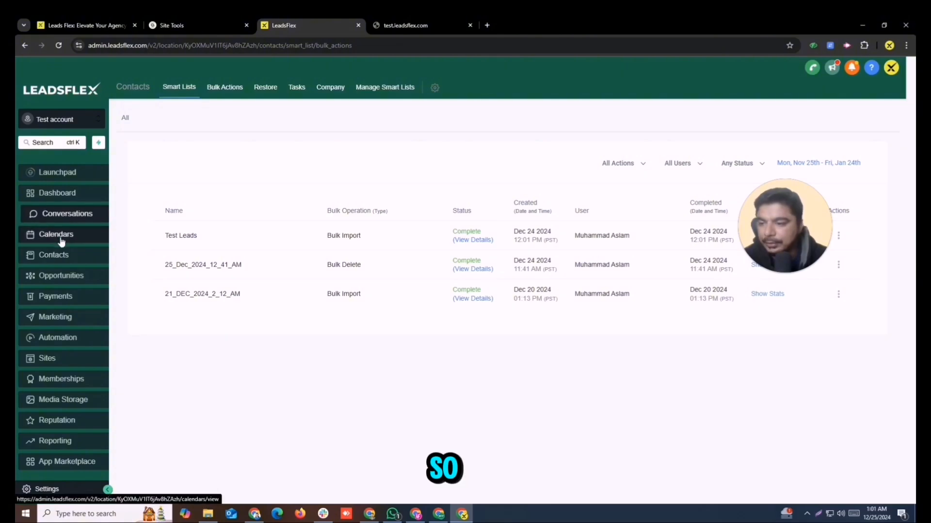
Visit the Opportunities and Automation workflows pages, then return to the Whimsical mind map.
click(60, 274)
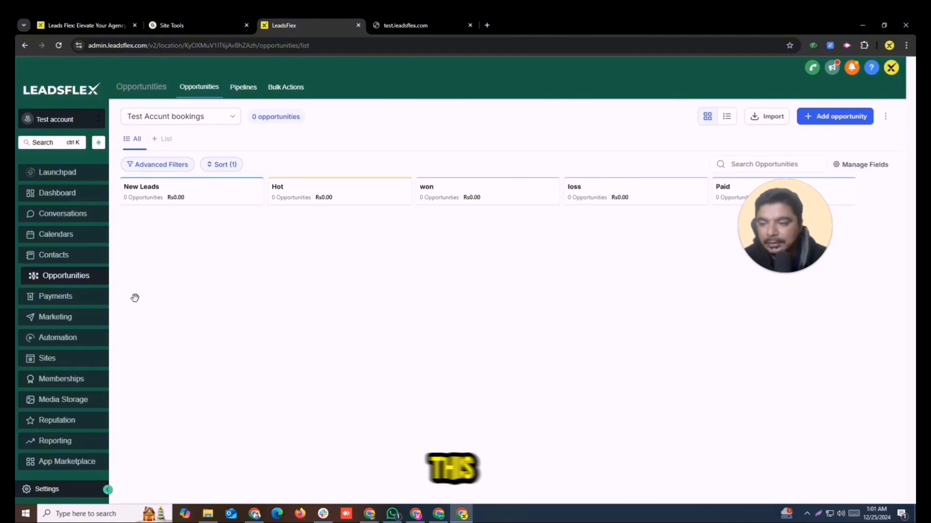
click(68, 339)
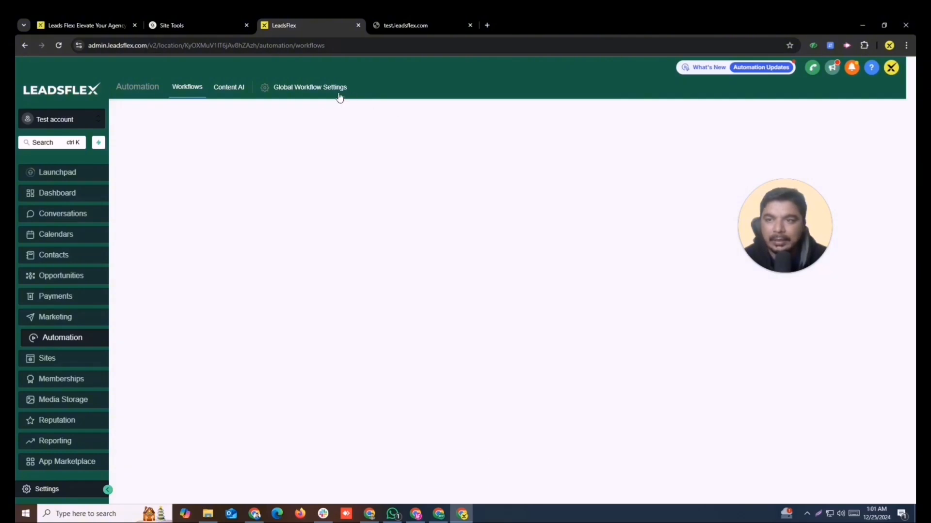
click(440, 515)
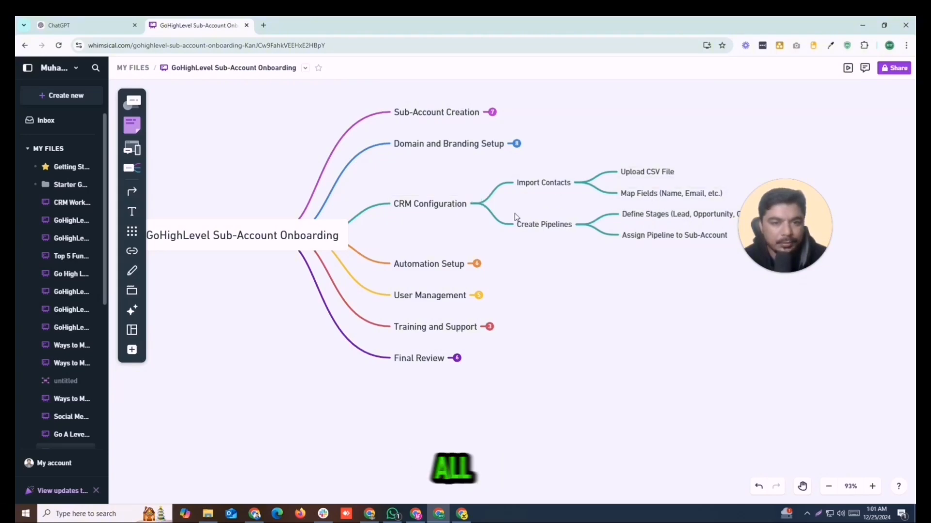
Collapse CRM Configuration and expand Automation Setup in the Whimsical mind map, then return to LeadsFlex.
click(480, 204)
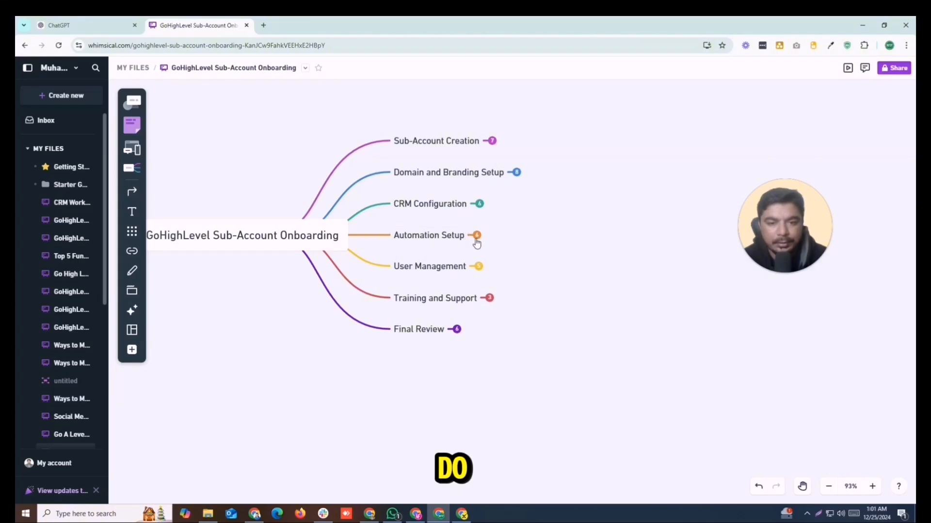
click(478, 236)
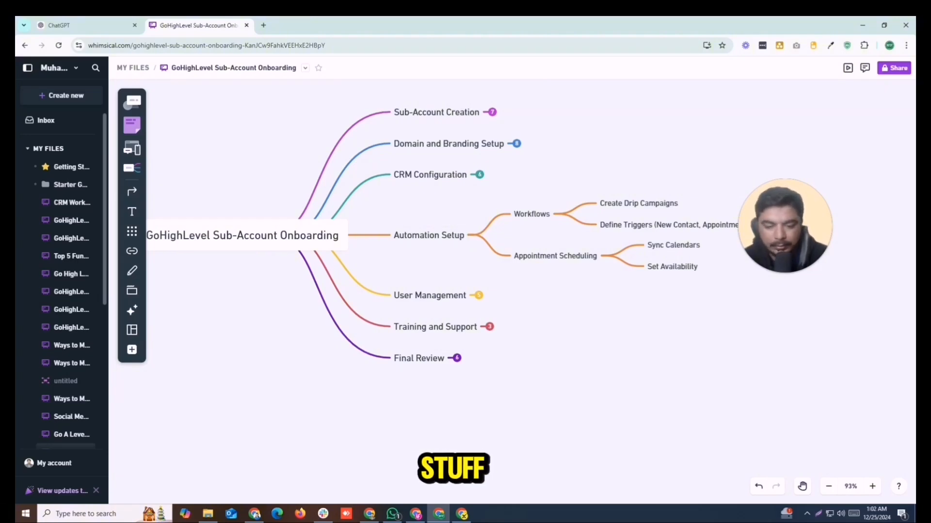
click(462, 515)
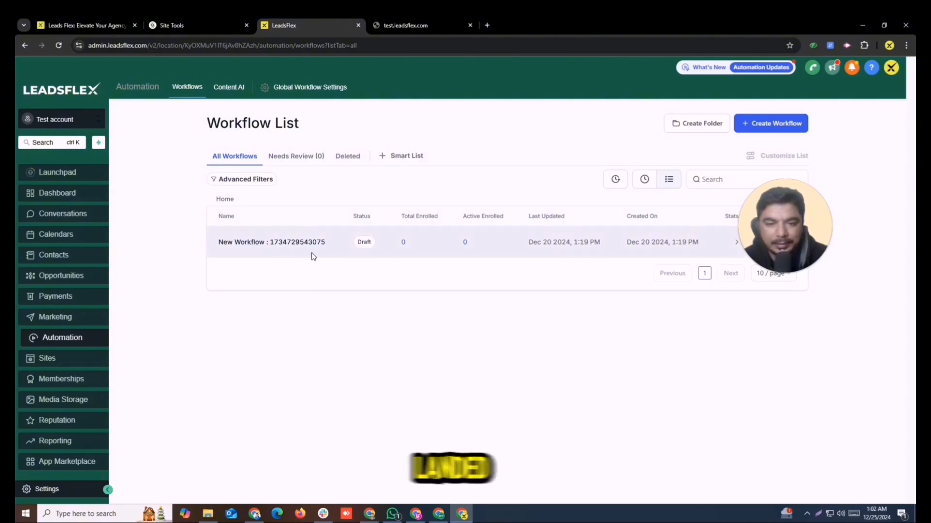
Create a blank workflow from scratch and title it 'add Leads in to Piple'.
click(771, 124)
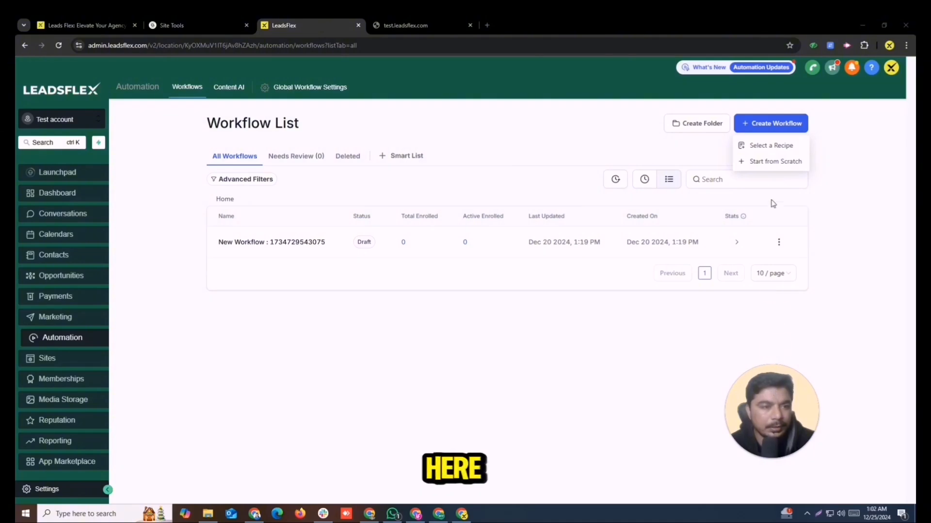
click(757, 162)
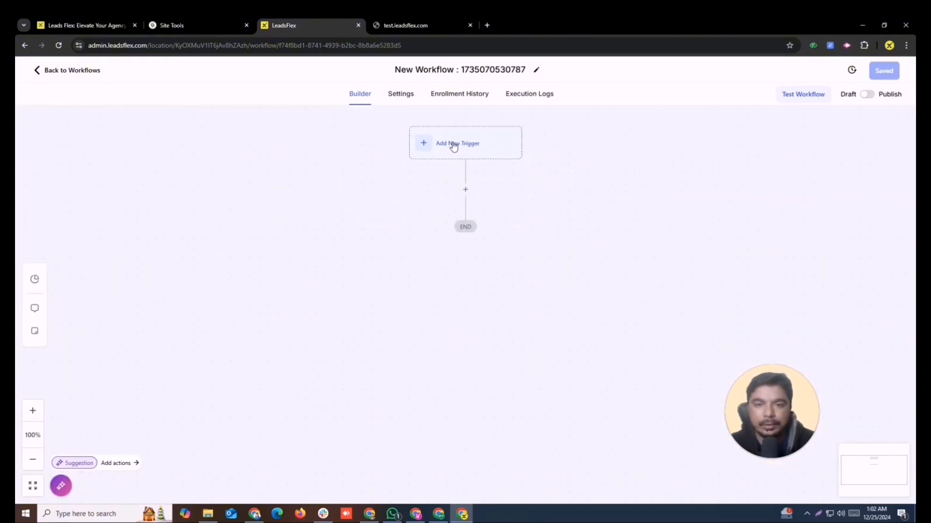
triple_click(445, 71)
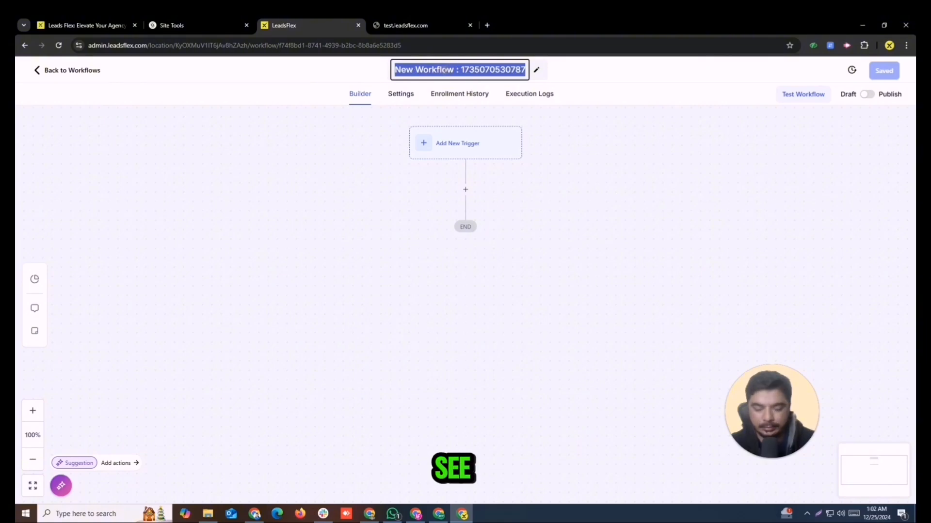
text(L)
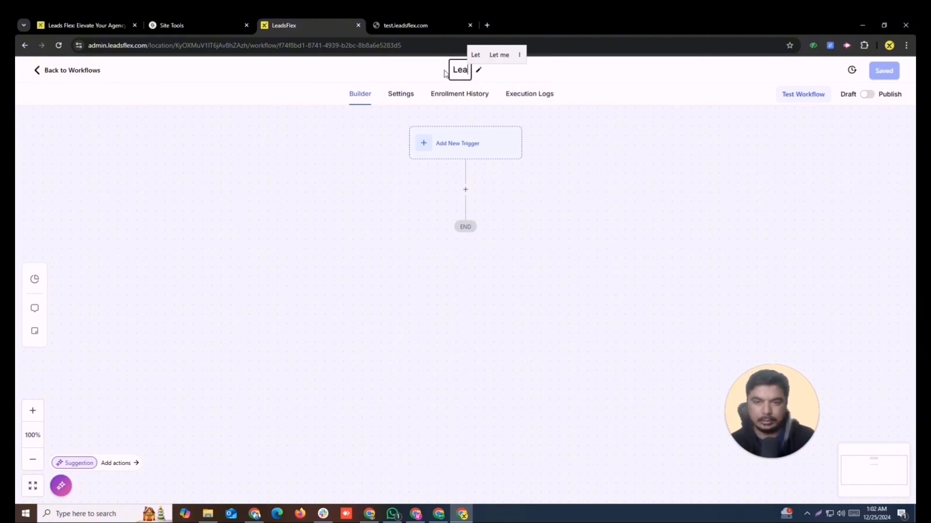
key(BackSpace)
text(add Lead)
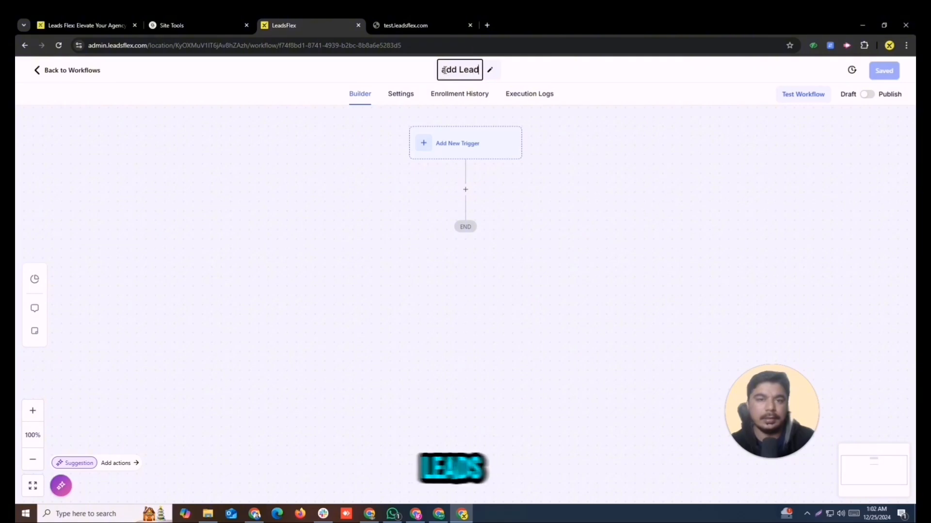
text(s in t)
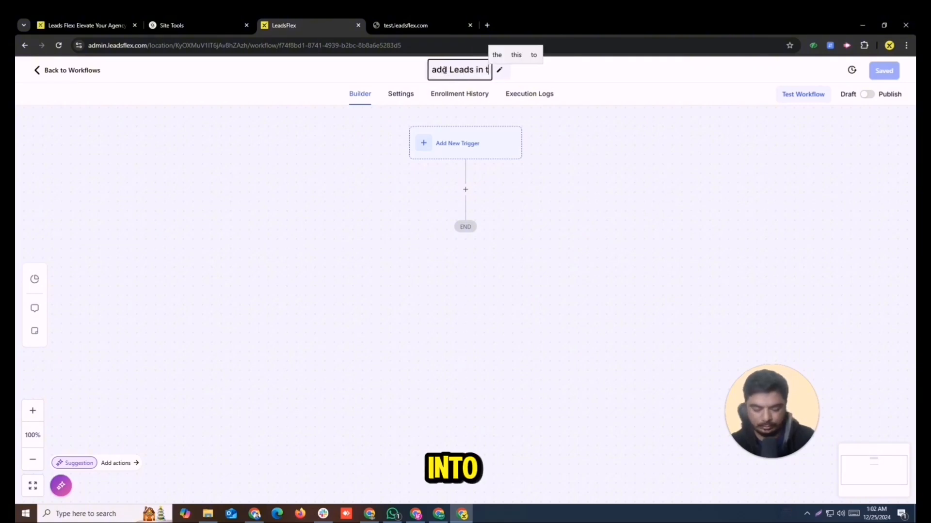
text(o )
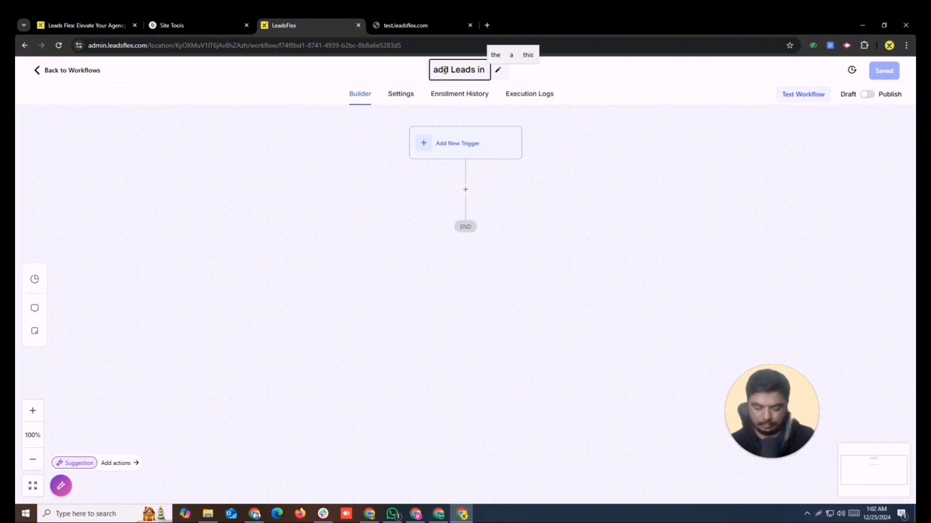
text(Piple)
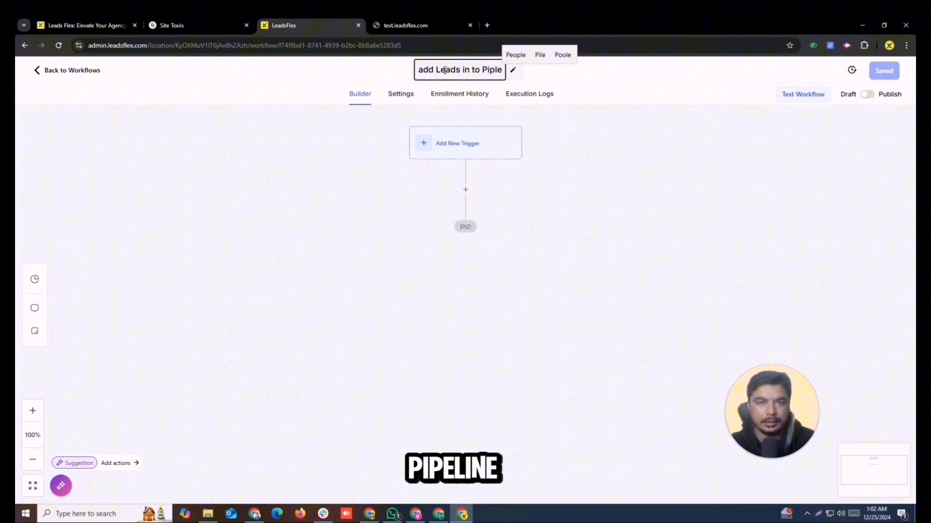
Correct the title's spelling so it reads 'add Leads into Pipeline'.
key(BackSpace)
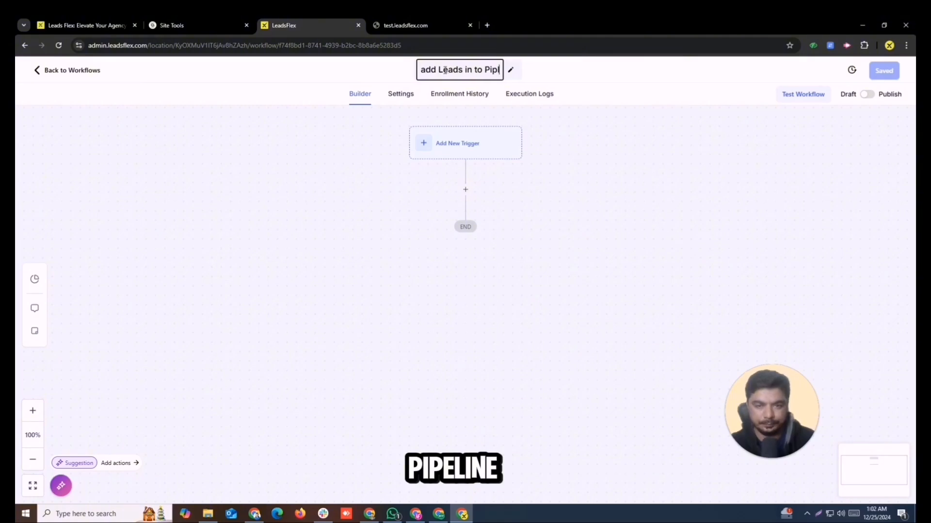
key(BackSpace)
text(line)
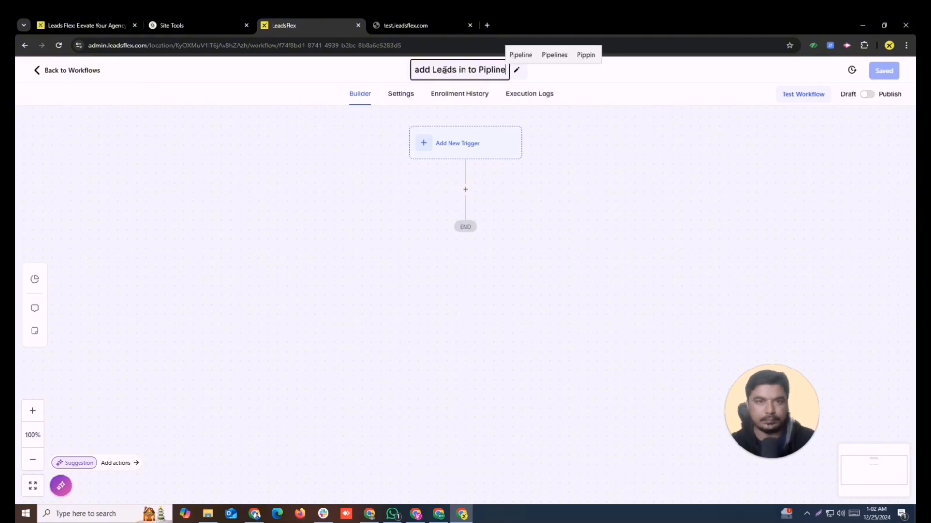
click(520, 55)
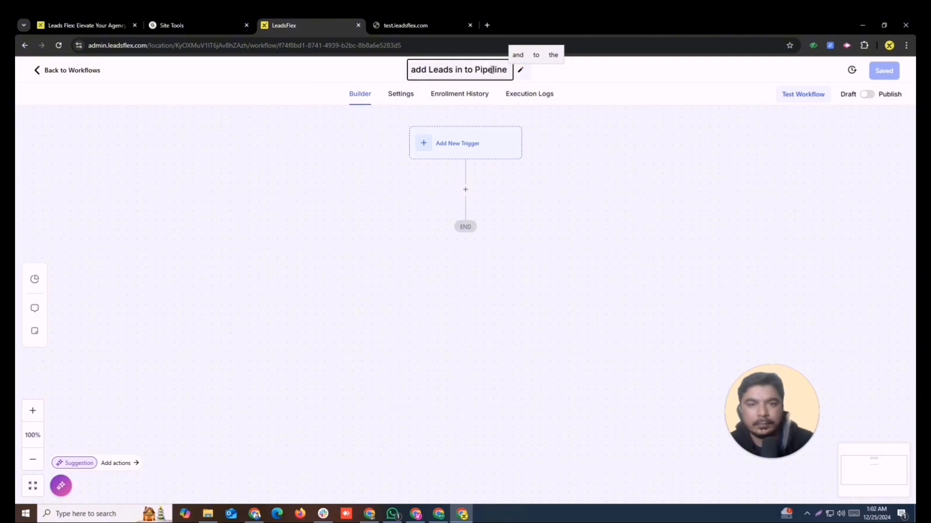
click(465, 72)
key(BackSpace)
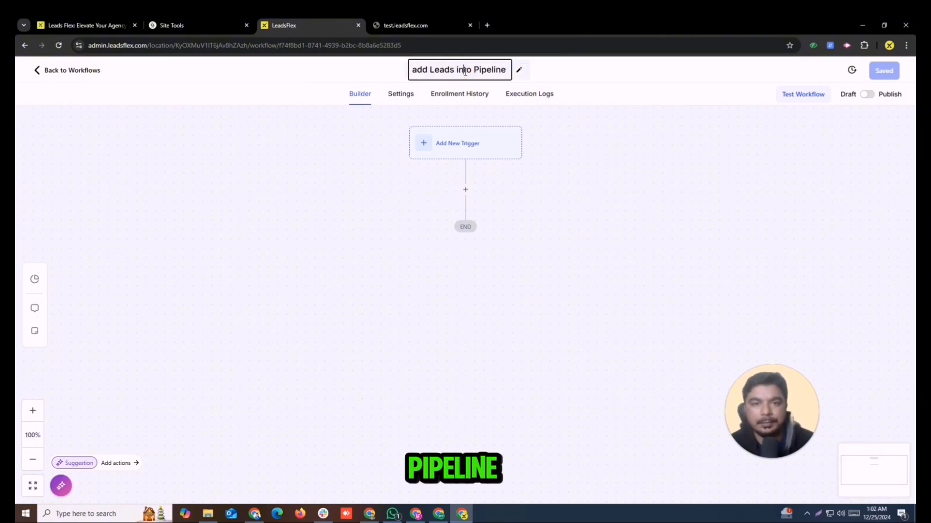
click(609, 168)
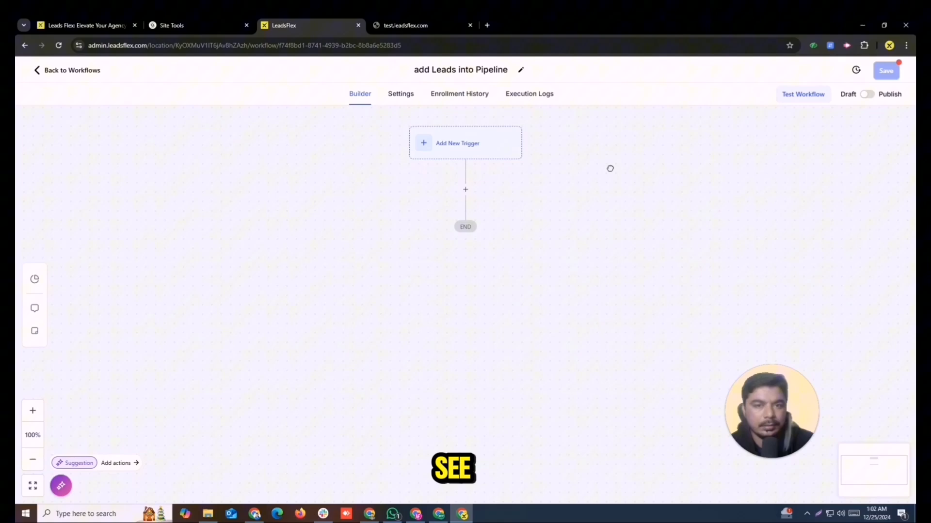
Insert a Create Or Update Opportunity action between the trigger and END.
click(456, 153)
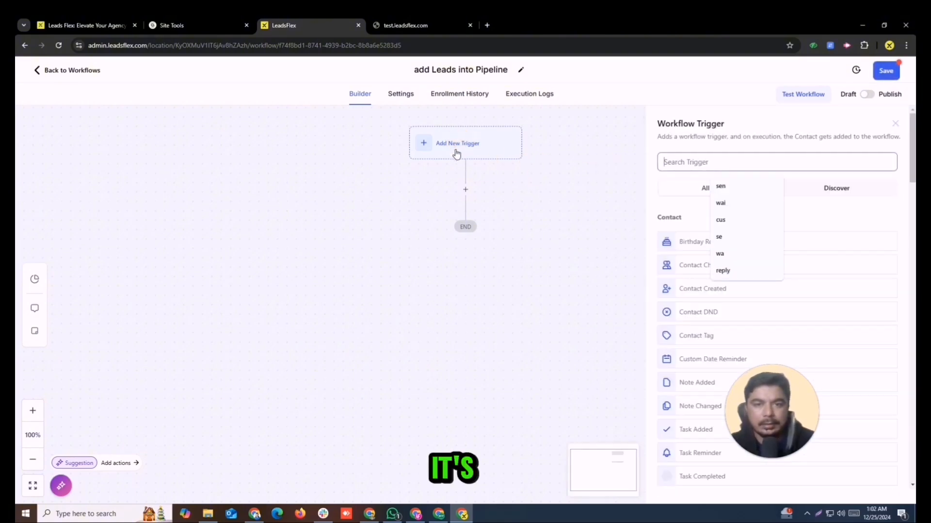
click(465, 190)
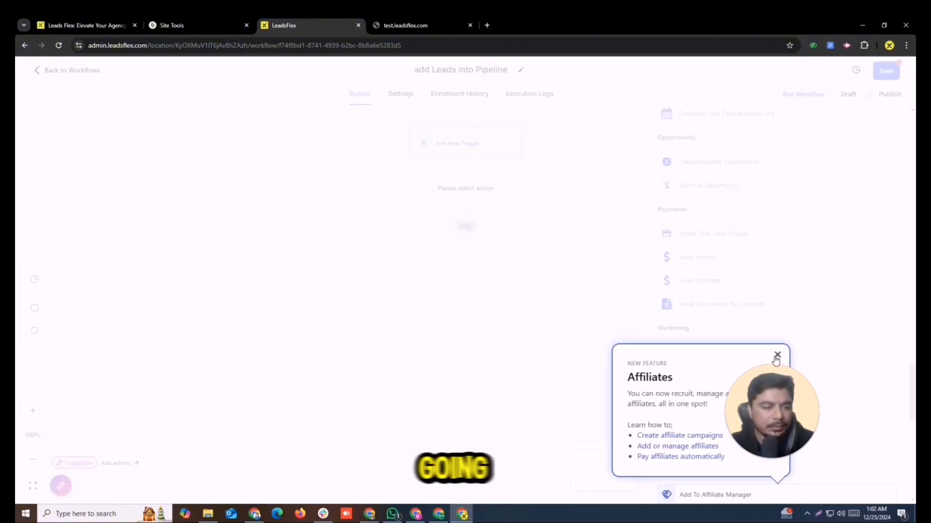
click(778, 355)
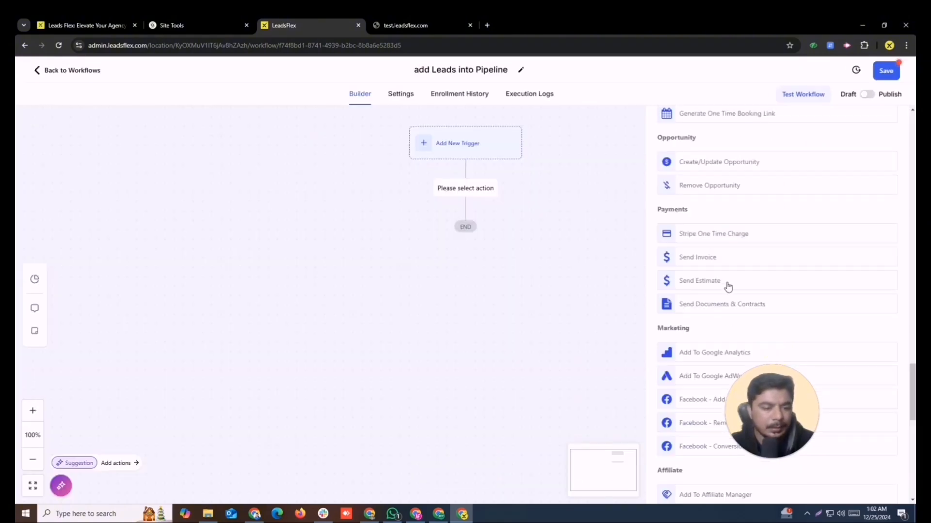
click(700, 165)
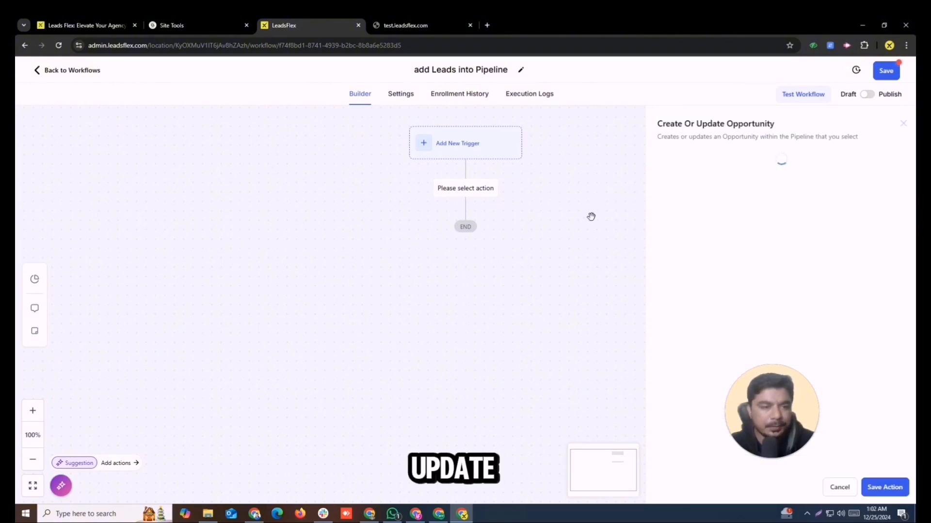
Set the opportunity's pipeline to Test Accunt bookings and its stage to New Leads.
click(655, 219)
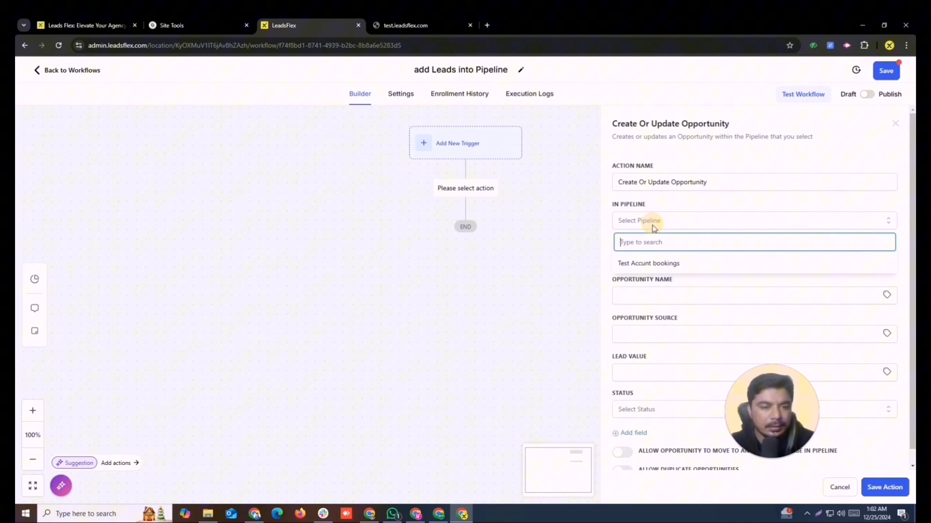
click(648, 265)
click(663, 259)
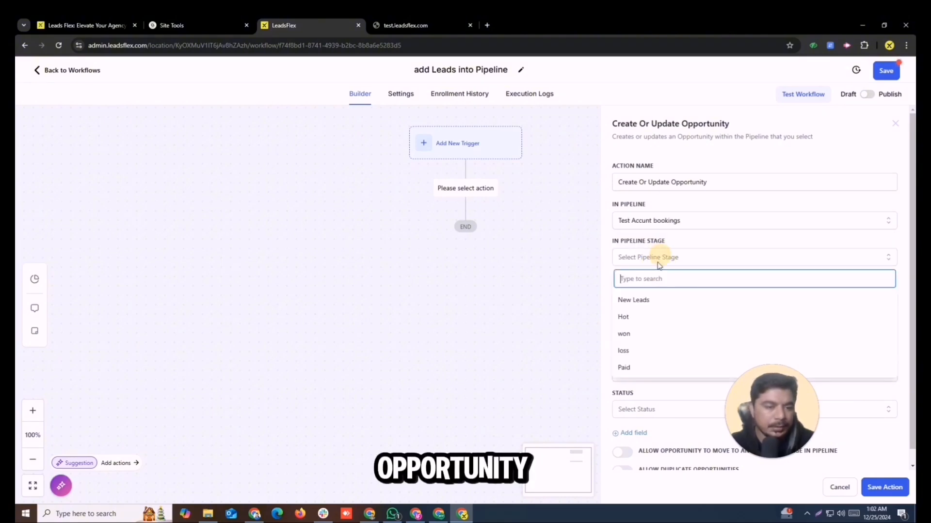
click(640, 300)
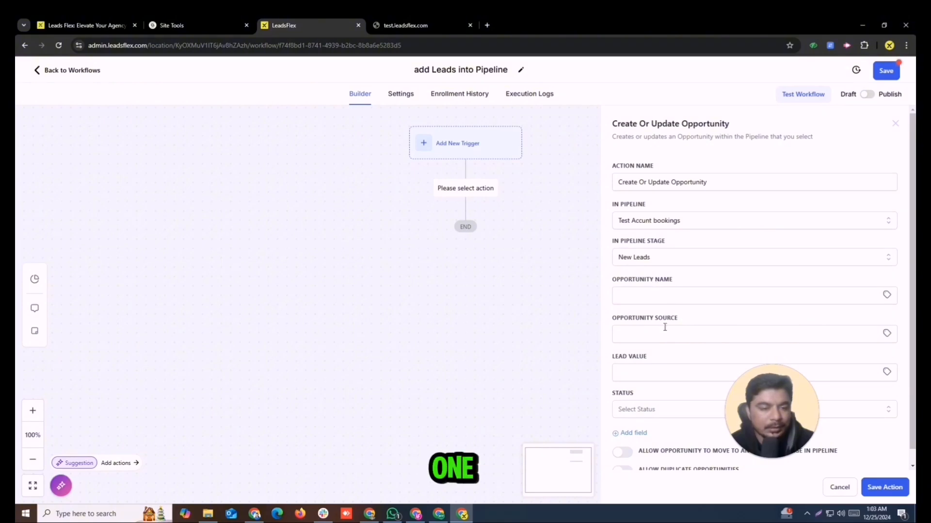
Set status open, lead value 1000 and source csvfile, then save the action.
scroll(669, 363, down, 1)
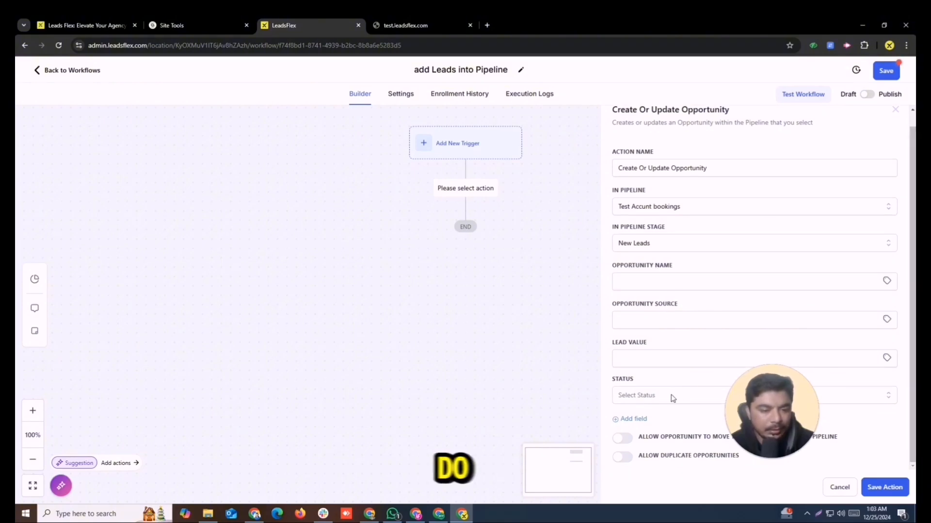
click(656, 397)
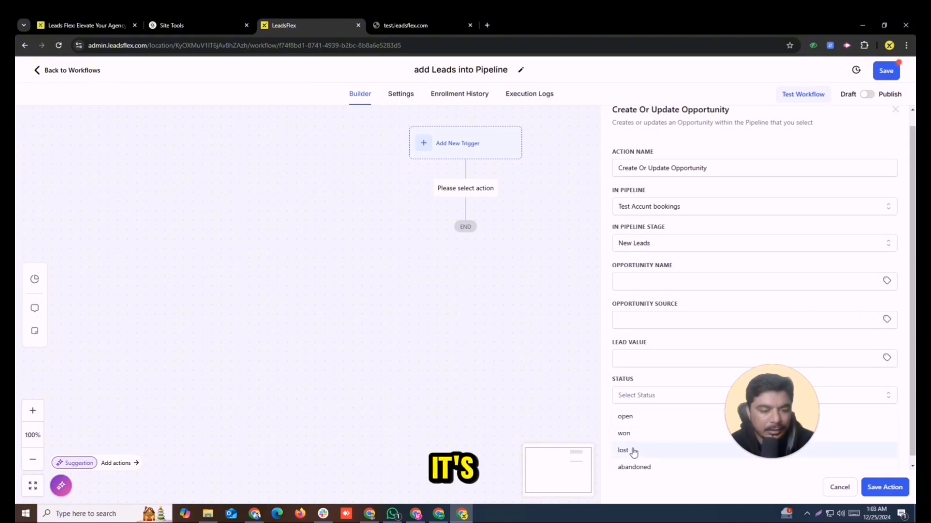
click(625, 416)
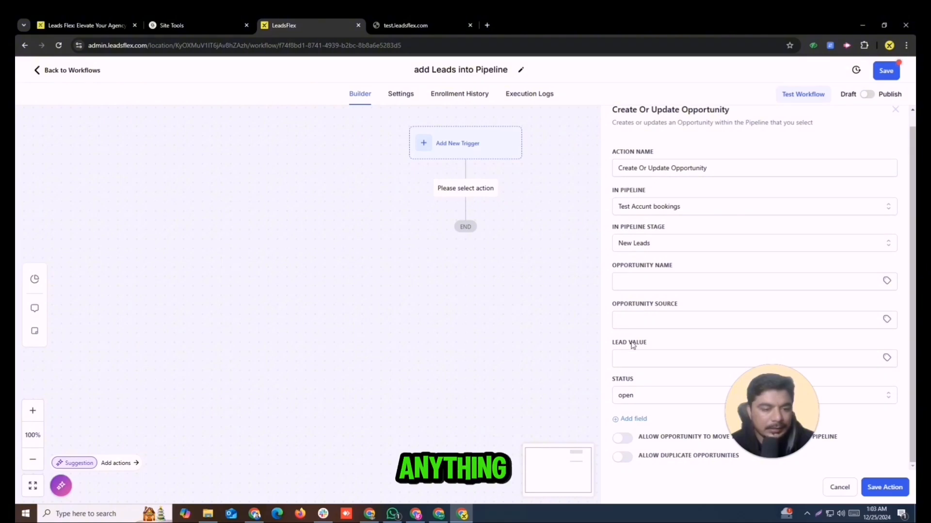
click(636, 358)
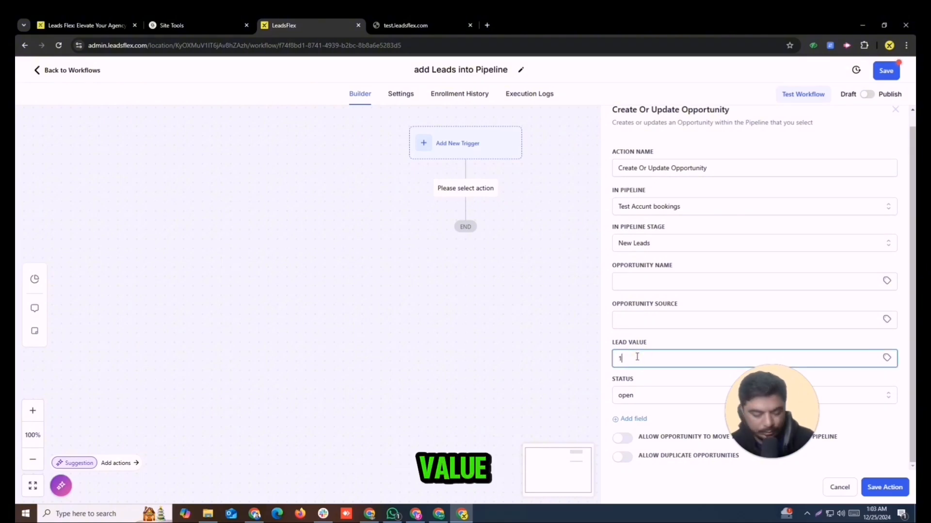
text(1000)
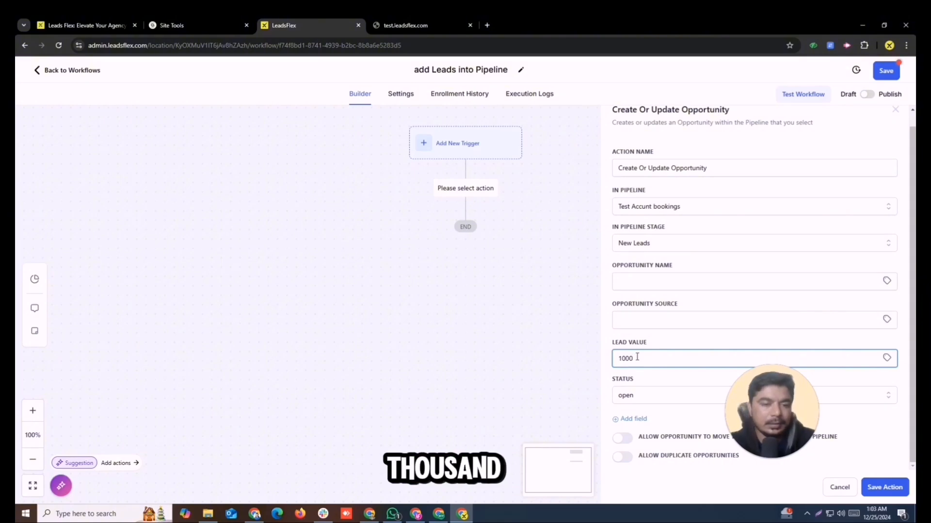
click(649, 322)
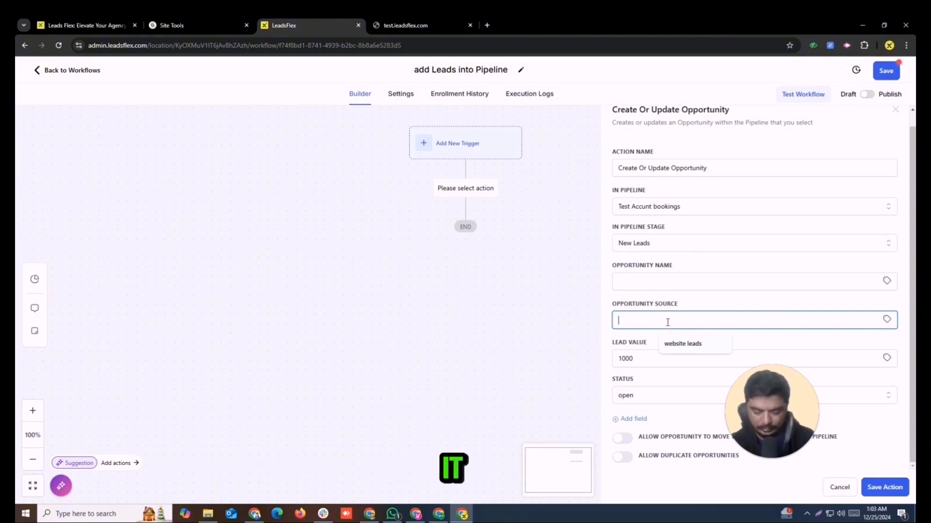
text(csv)
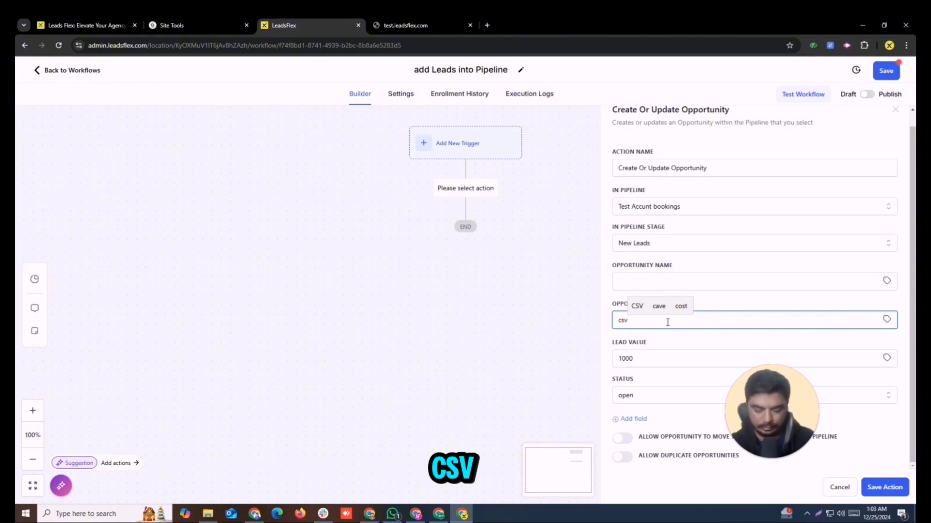
text(fiek)
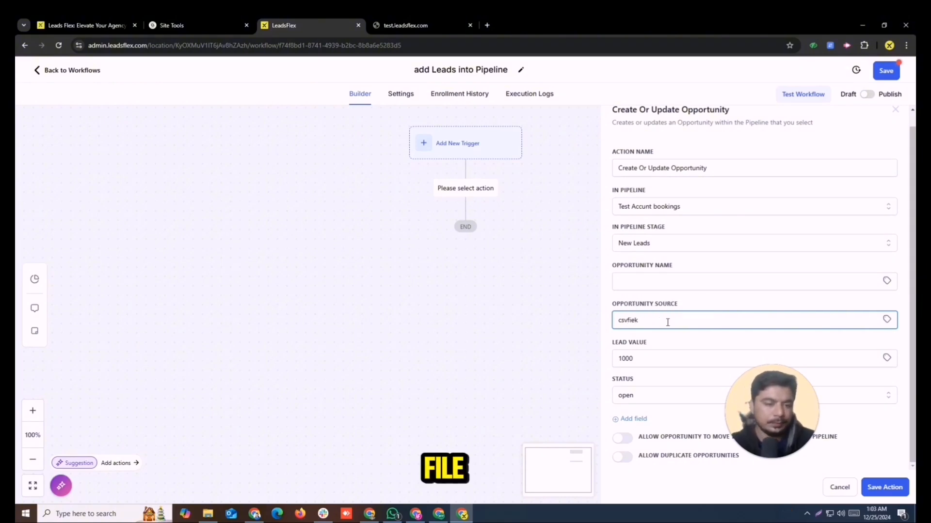
key(BackSpace)
key(BackSpace)
text(le)
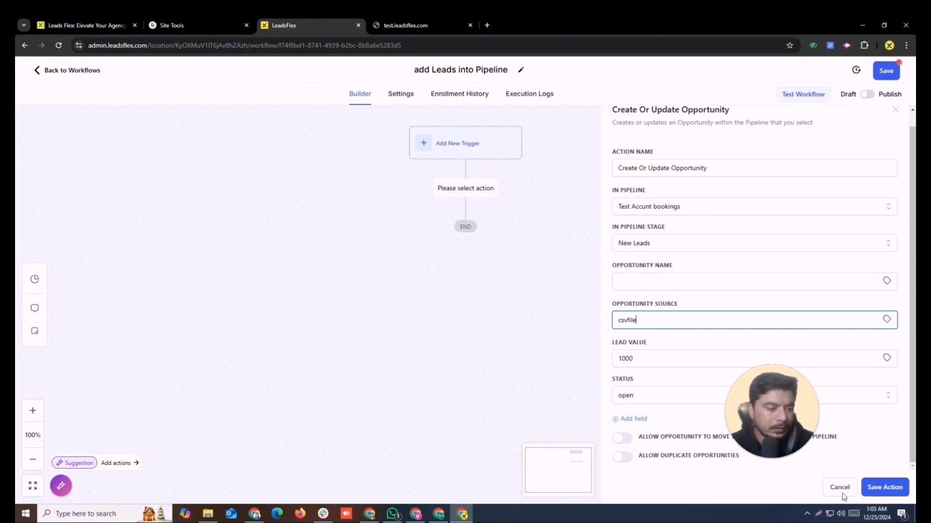
click(883, 487)
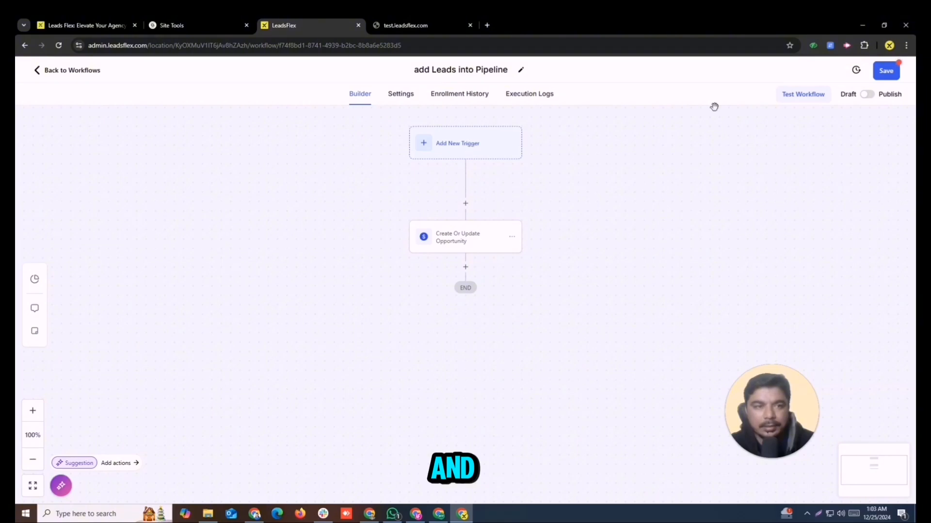
Publish and save the 'add Leads into Pipeline' workflow, then leave the builder.
click(867, 96)
click(886, 70)
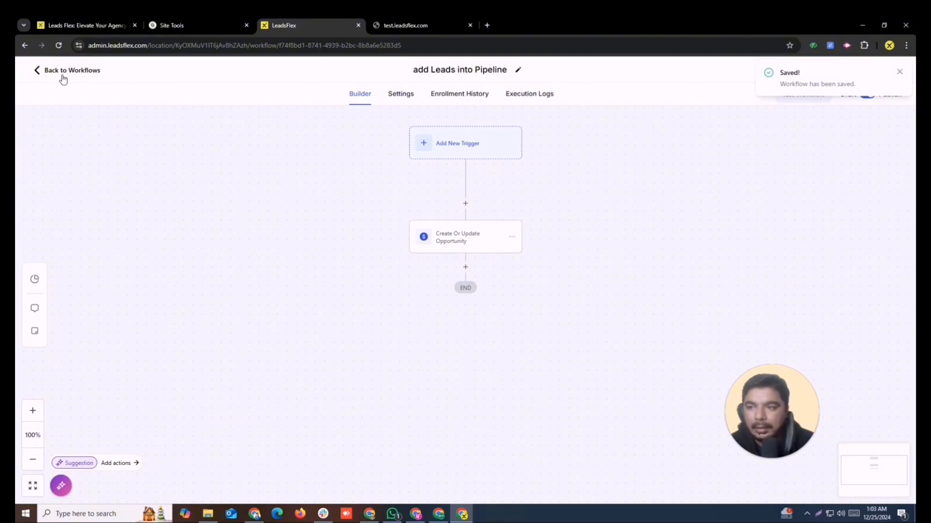
click(36, 71)
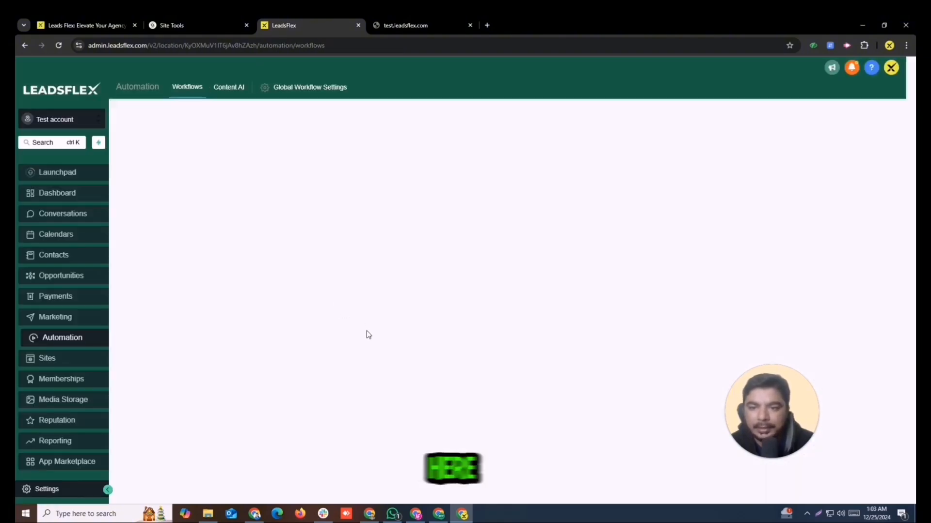
click(70, 255)
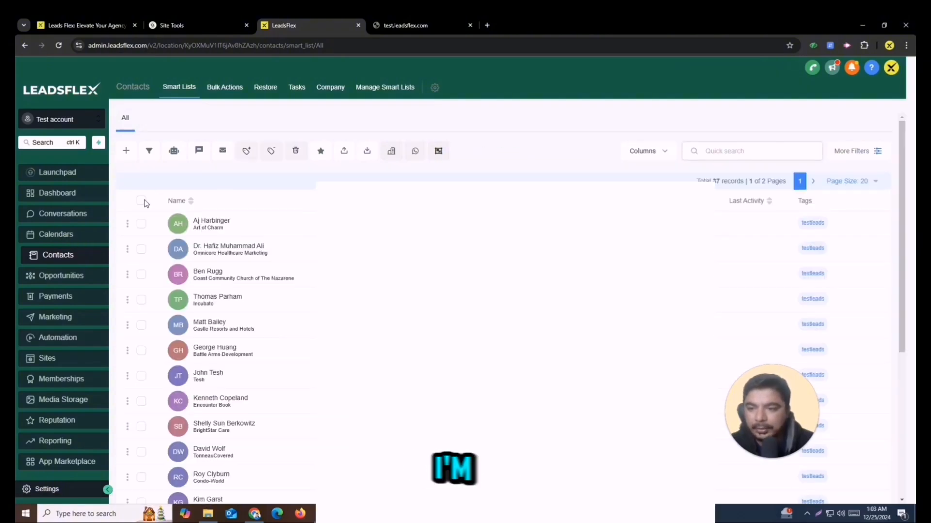
Filter the contacts list by the tag testaccountcontcts.
click(874, 158)
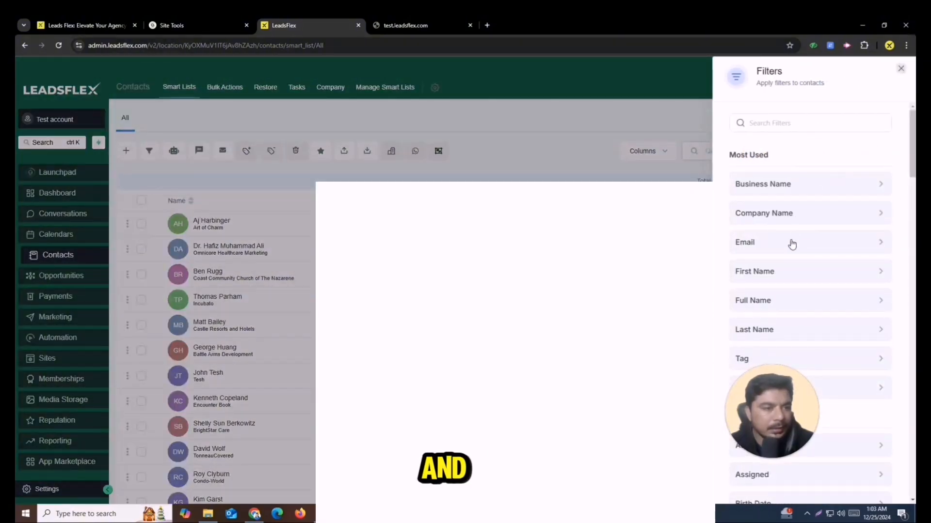
click(783, 126)
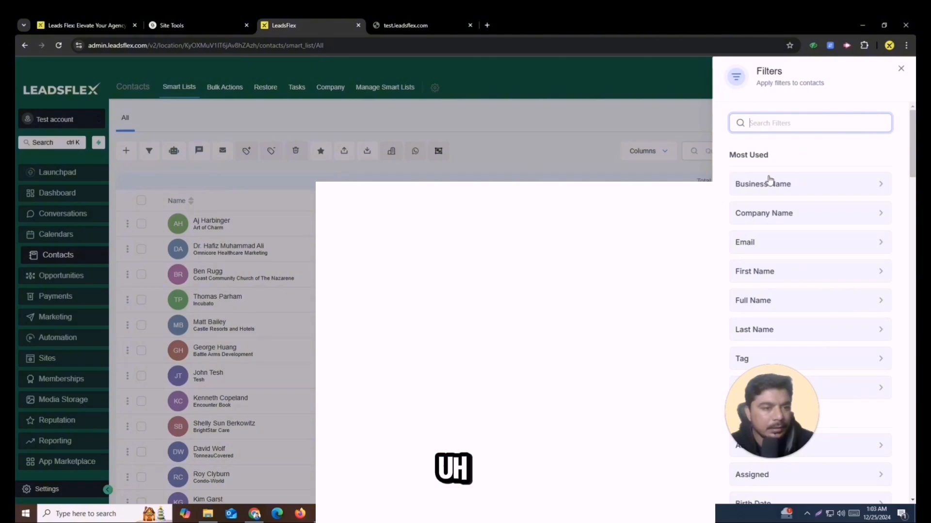
click(576, 153)
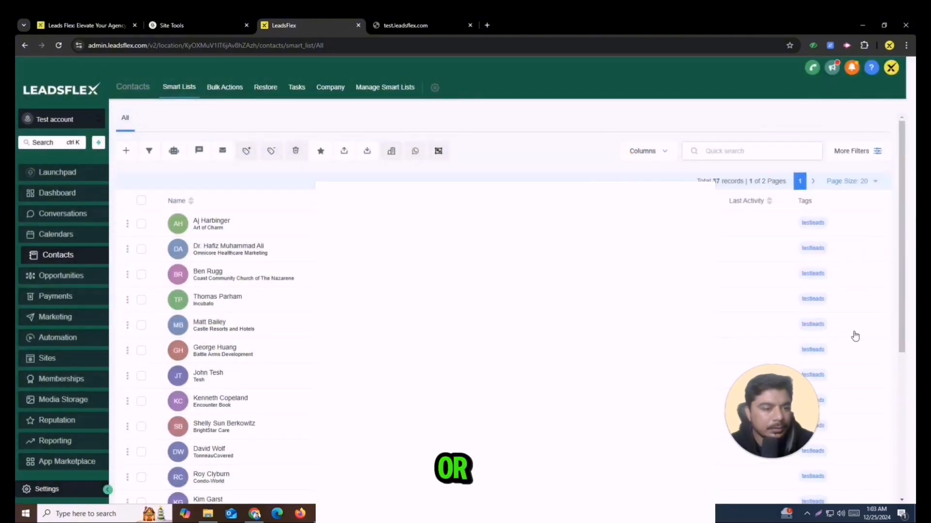
drag(794, 387, 630, 393)
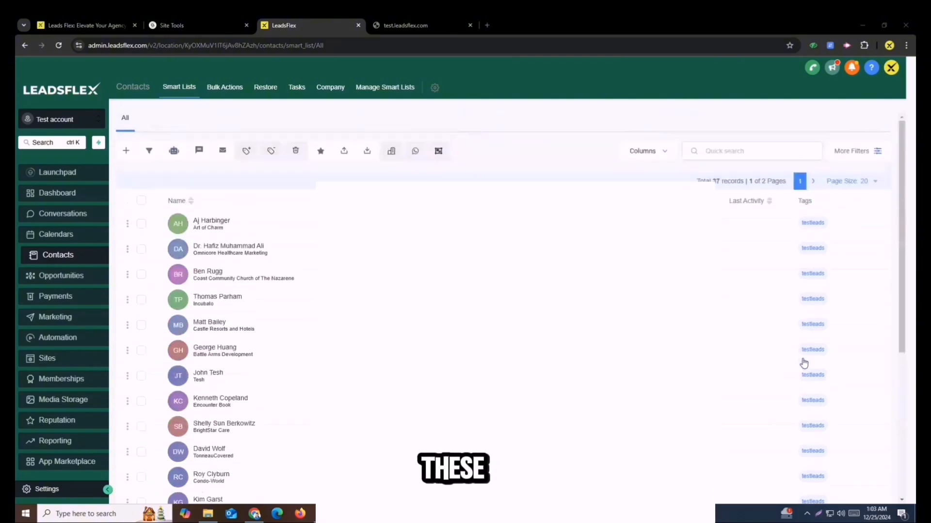
click(876, 150)
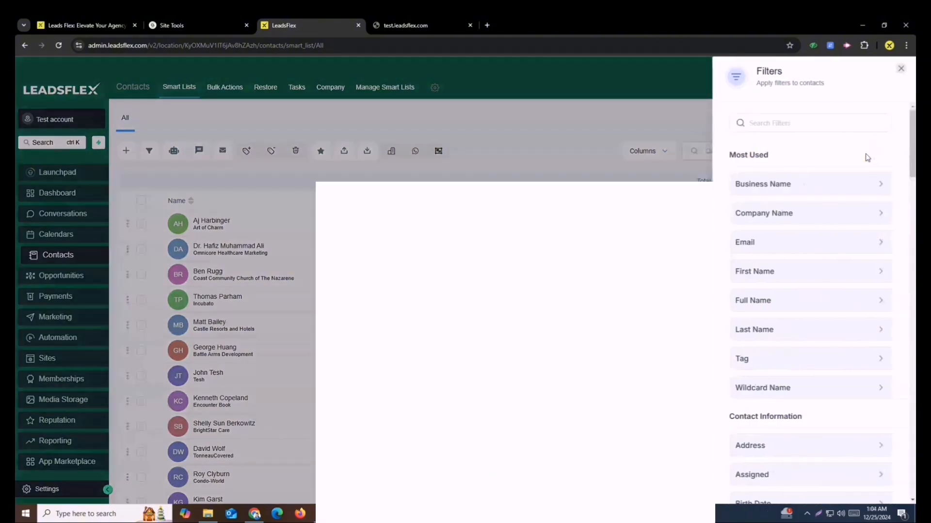
click(795, 124)
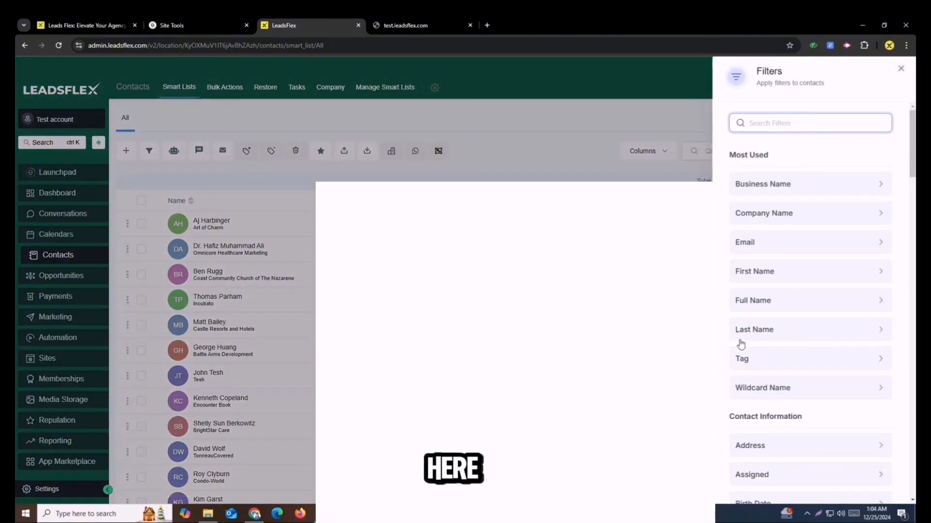
click(759, 368)
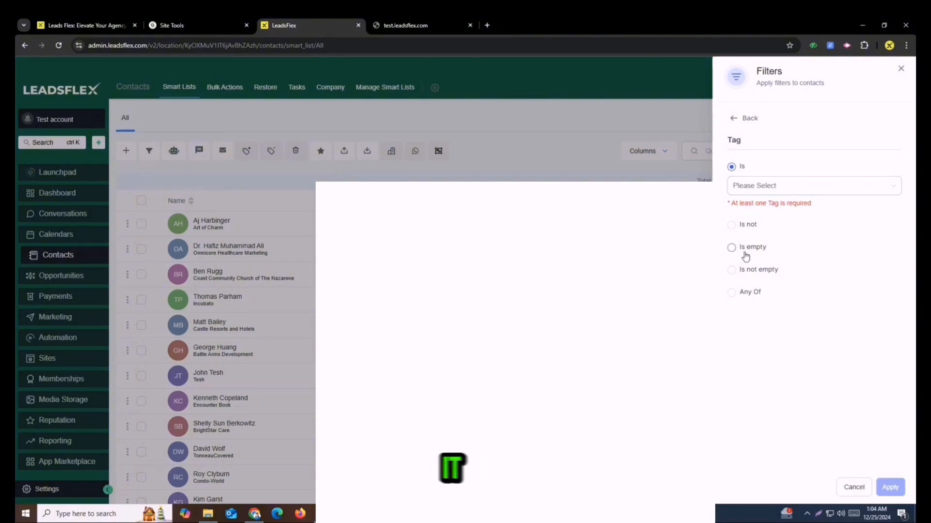
click(749, 190)
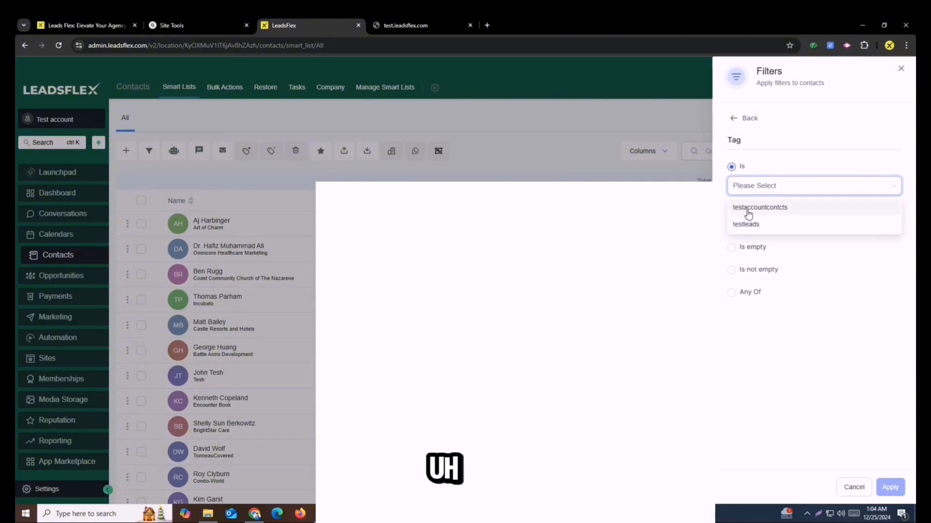
click(746, 209)
click(895, 488)
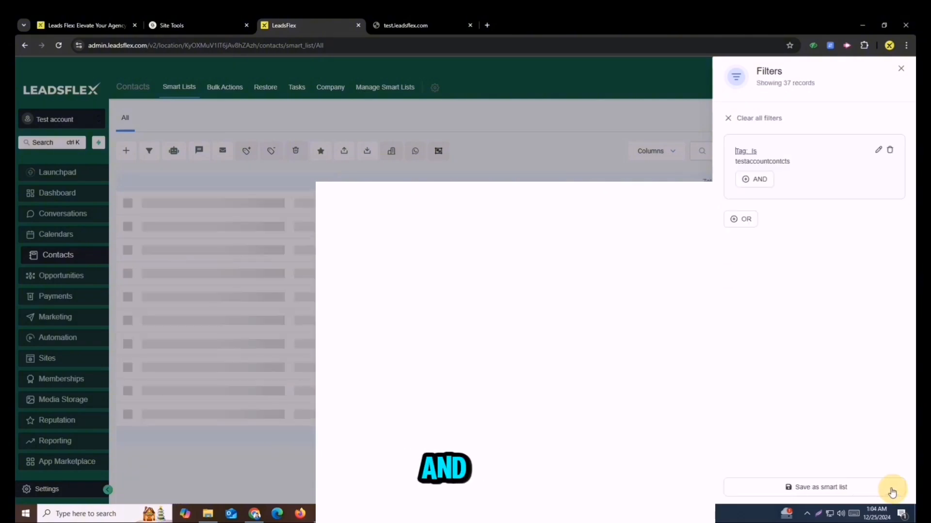
click(278, 183)
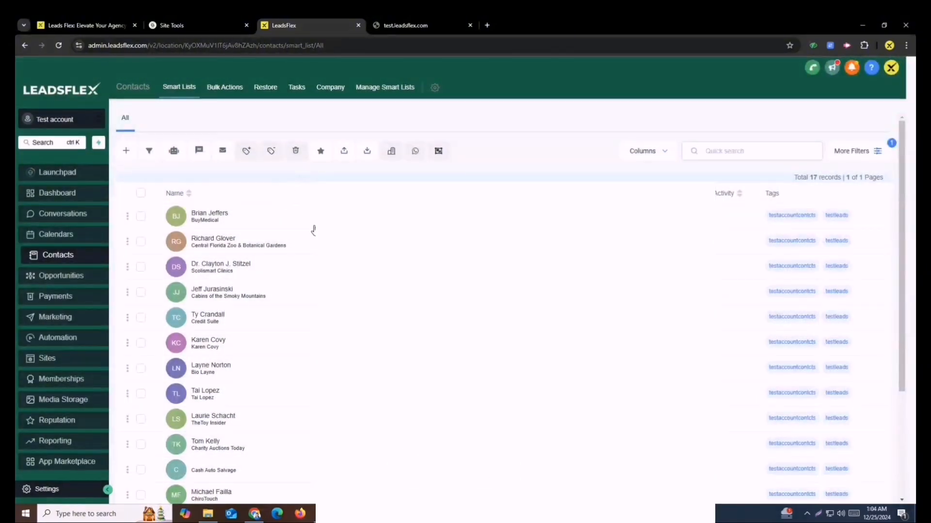
Select all 17 filtered contacts.
click(140, 194)
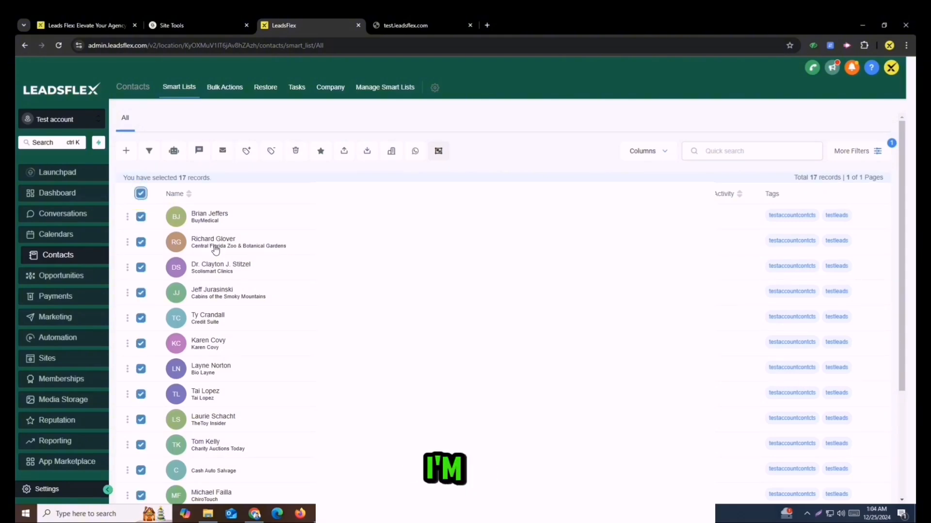
scroll(215, 249, down, 3)
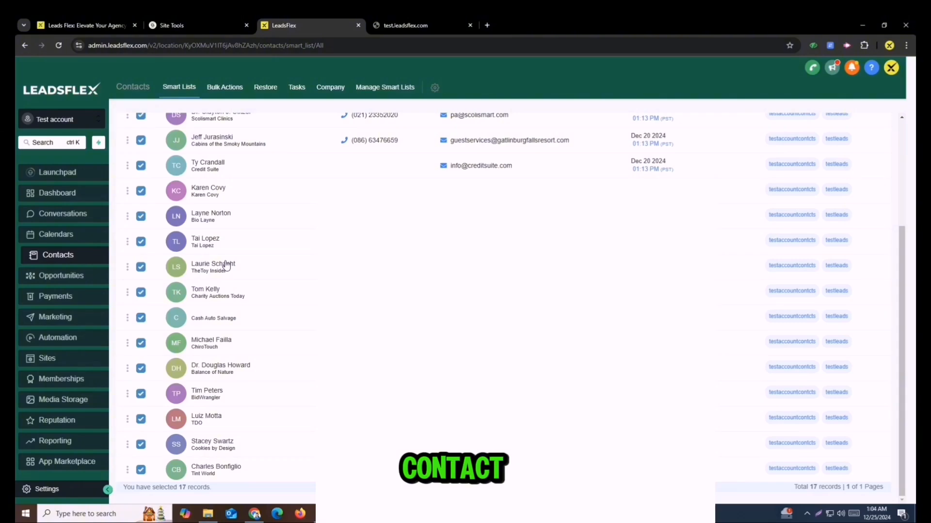
scroll(226, 266, up, 3)
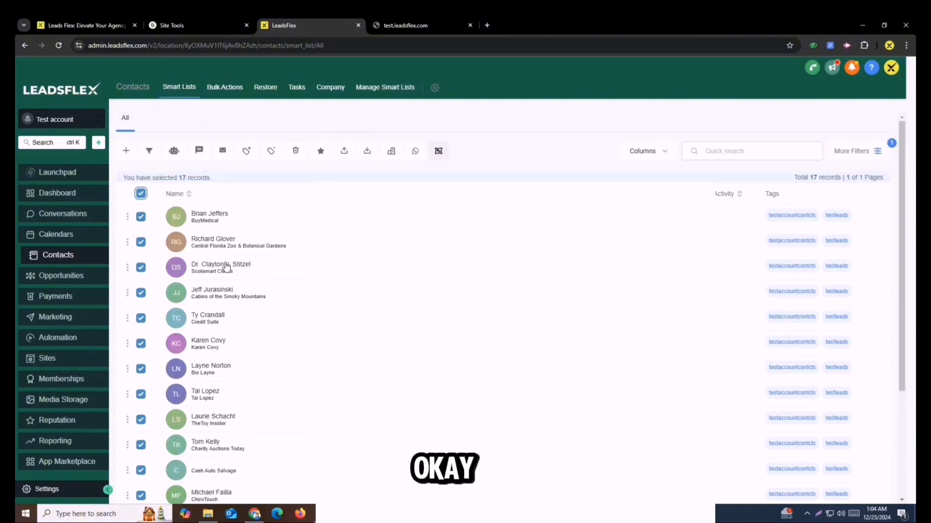
Add the selected contacts to automation using the 'add Leads into Pipeline' workflow.
click(174, 153)
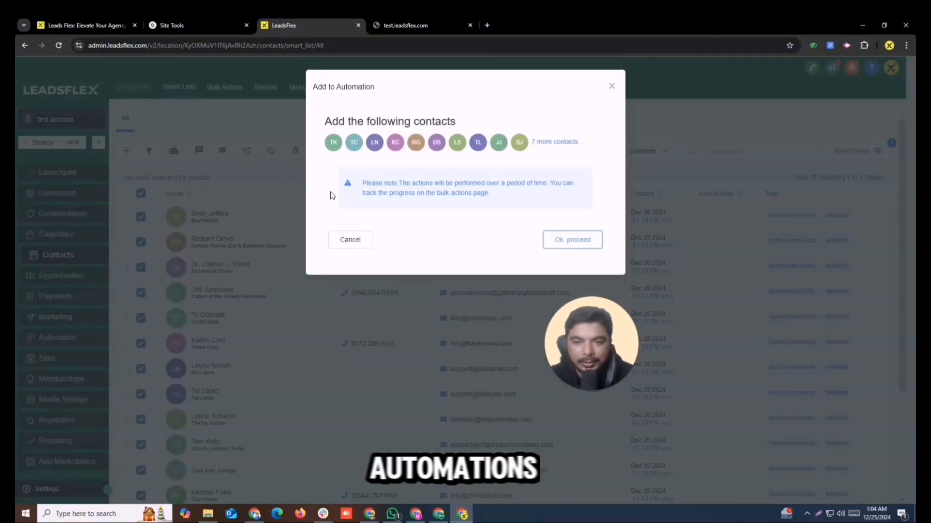
click(566, 238)
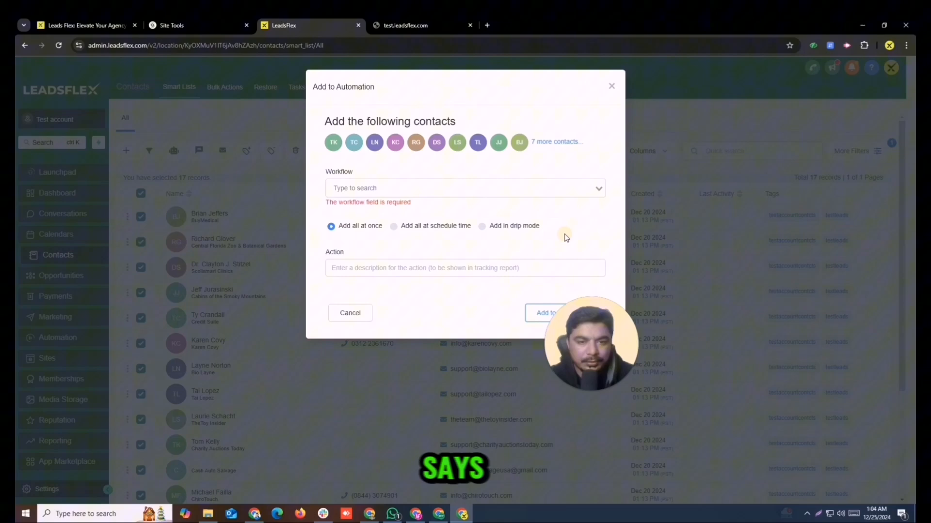
click(384, 187)
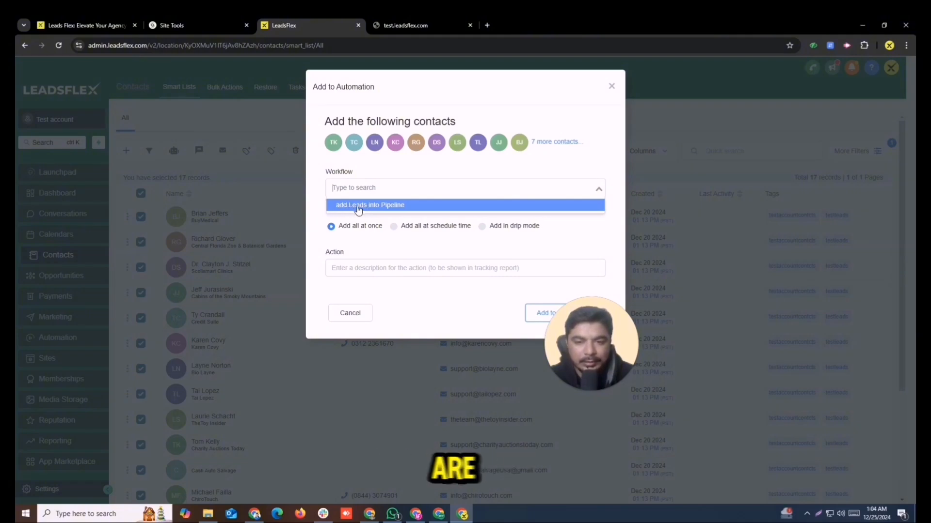
click(358, 207)
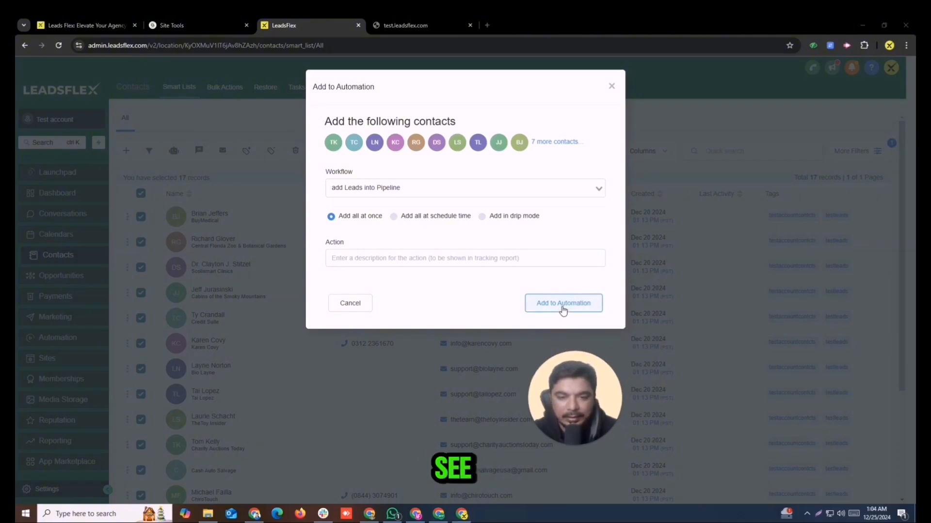
Name the bulk action 'Testname', schedule the enrolment and open the Automation workflows.
click(562, 305)
click(410, 259)
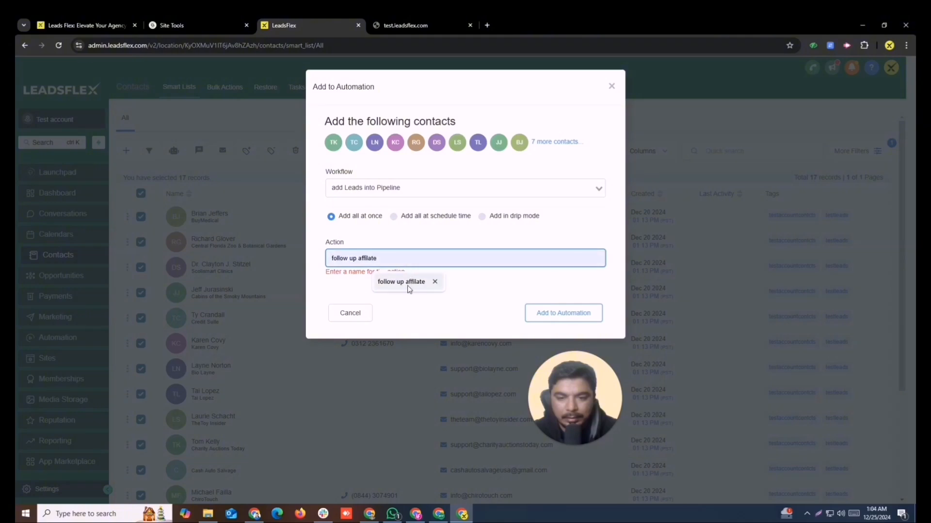
click(407, 286)
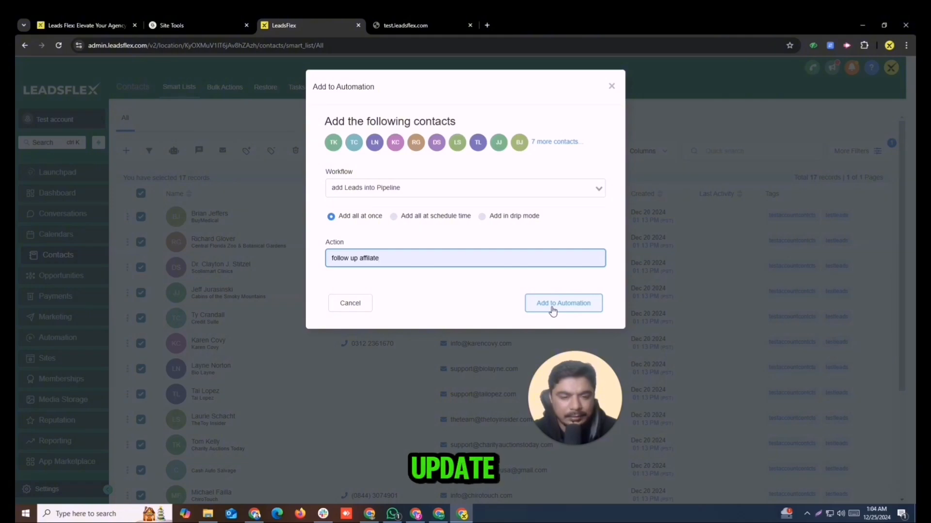
drag(391, 257, 258, 257)
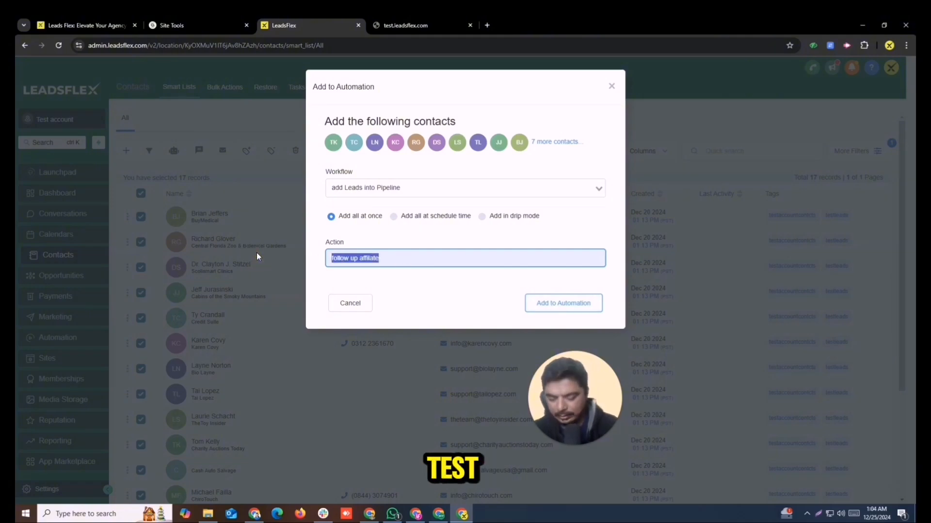
text(Testname)
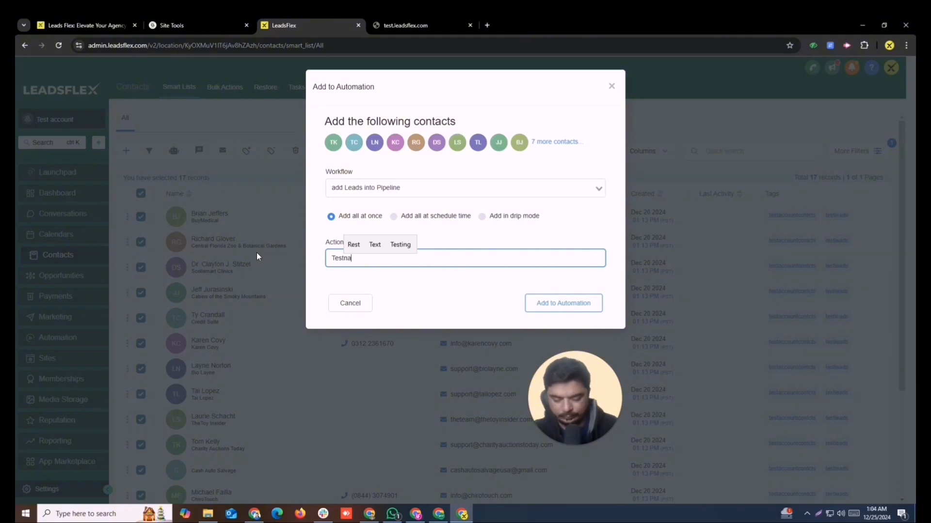
click(563, 303)
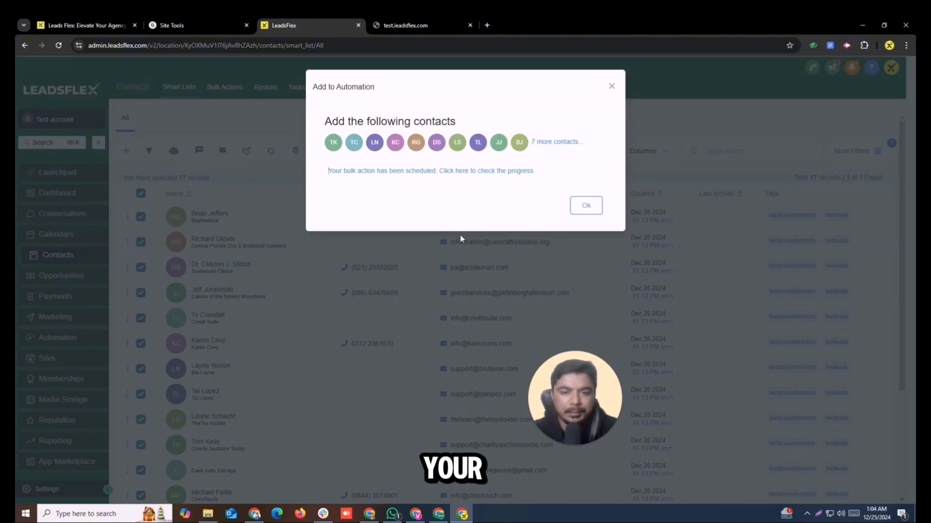
click(45, 333)
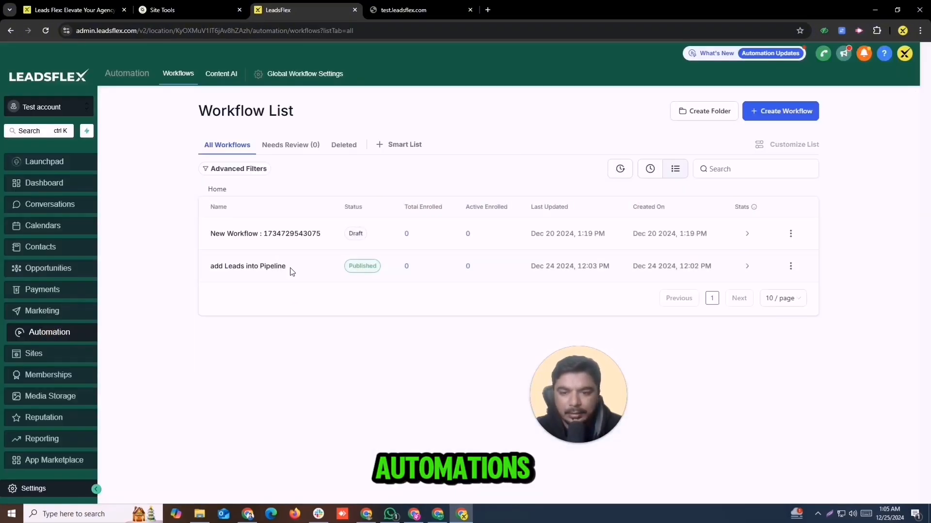
Review the 'add Leads into Pipeline' execution logs, then return to the workflow list.
click(257, 268)
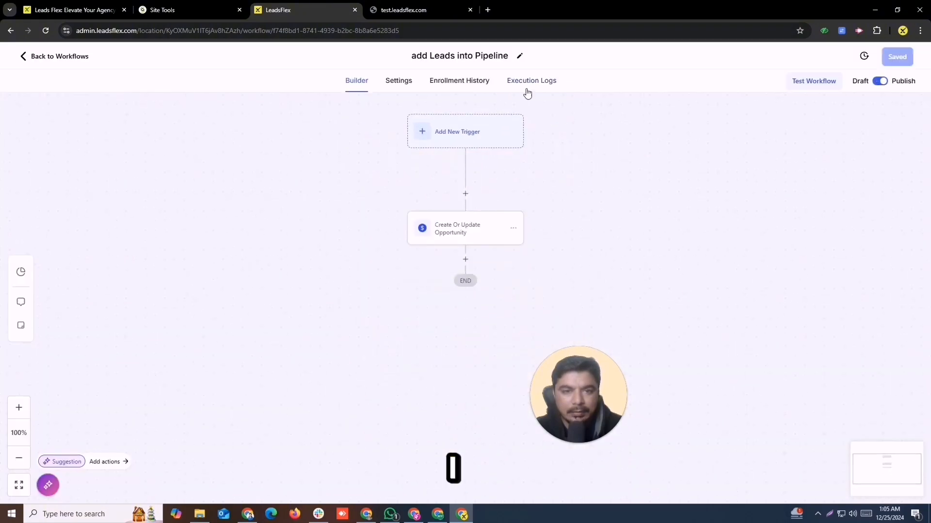
click(529, 83)
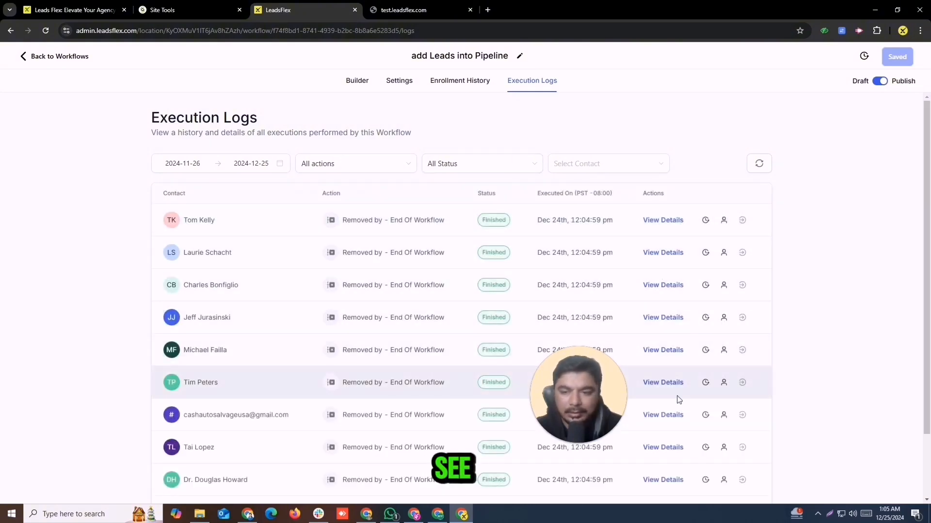
scroll(681, 412, down, 2)
scroll(685, 432, up, 2)
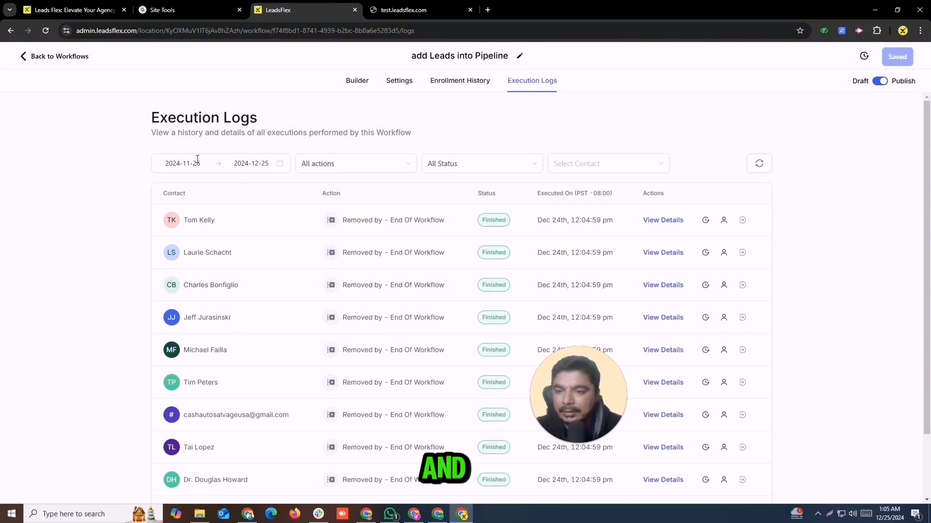
click(27, 57)
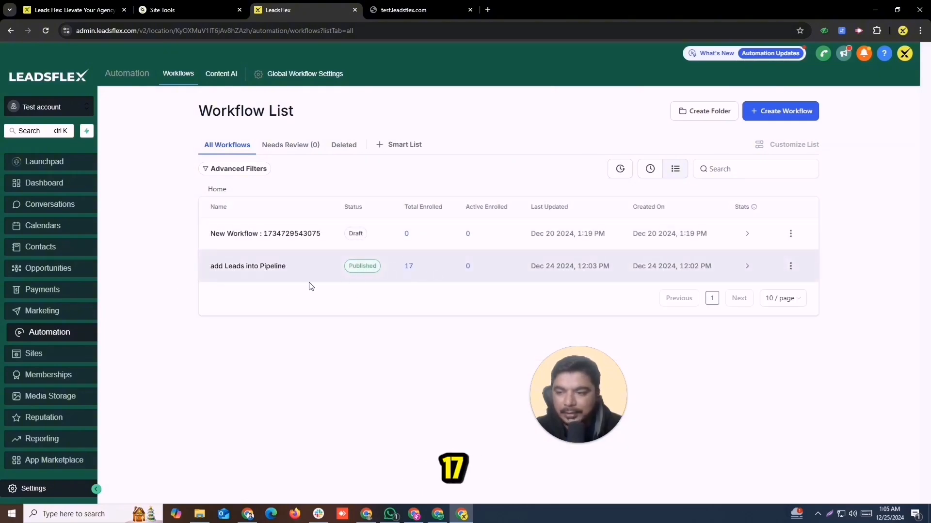
Review the Opportunities board: 17 New Leads opportunities in Test Accunt bookings totalling Rs17,000.00.
click(54, 251)
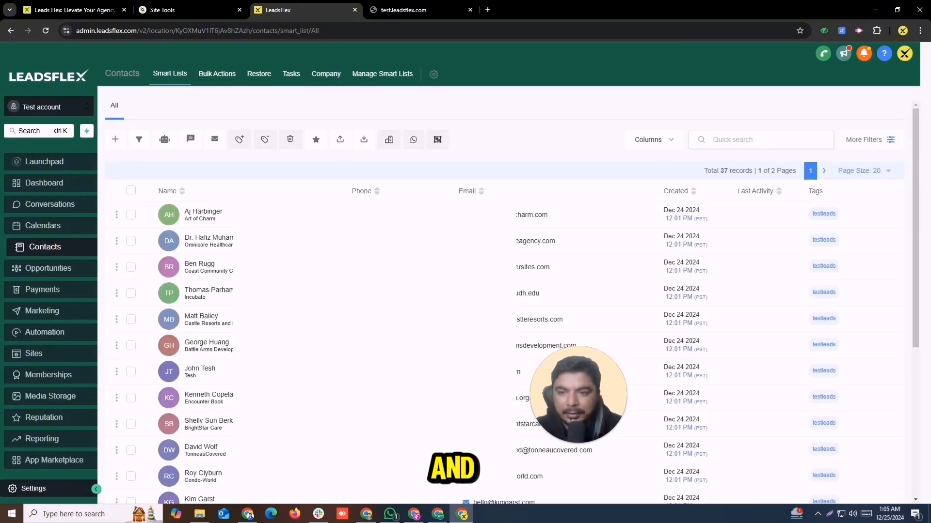
click(48, 268)
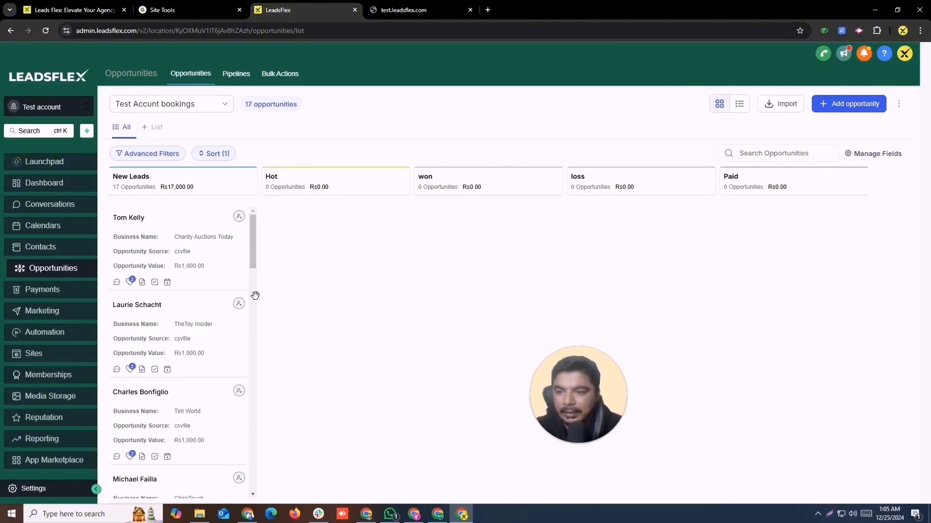
scroll(187, 320, down, 20)
scroll(188, 324, up, 20)
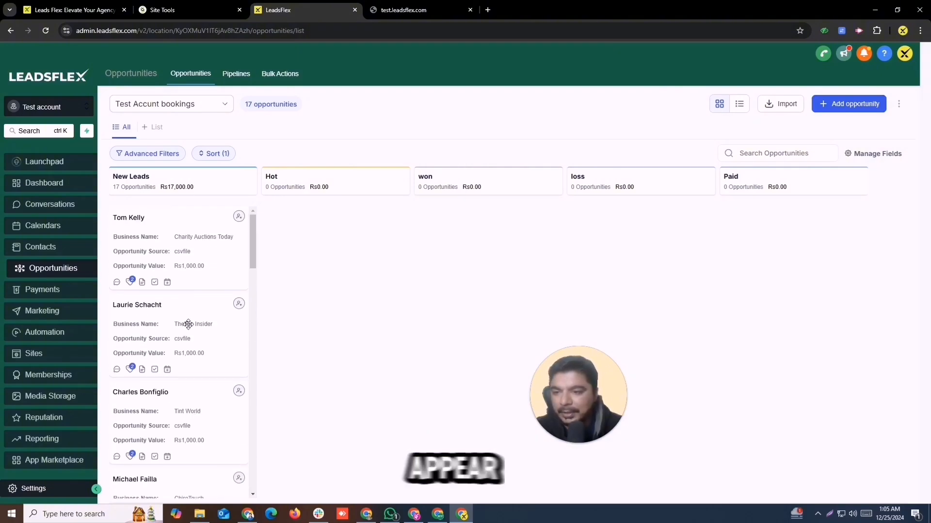
scroll(189, 326, down, 20)
scroll(189, 327, up, 20)
scroll(193, 334, down, 2)
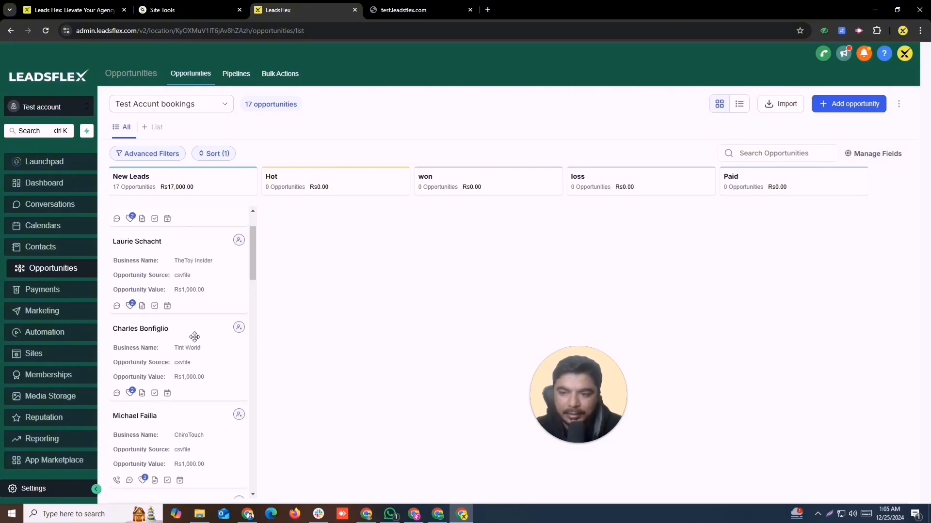
scroll(195, 337, up, 2)
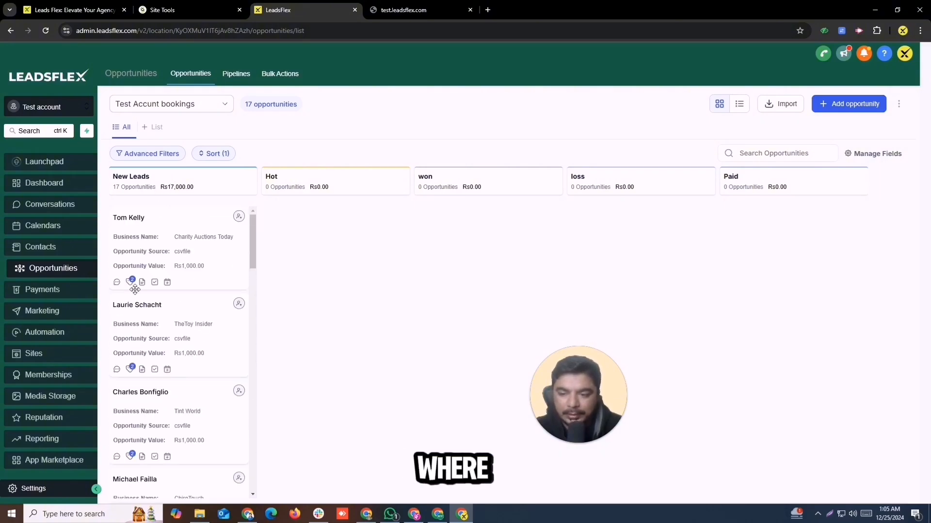
scroll(189, 409, down, 20)
scroll(189, 409, up, 20)
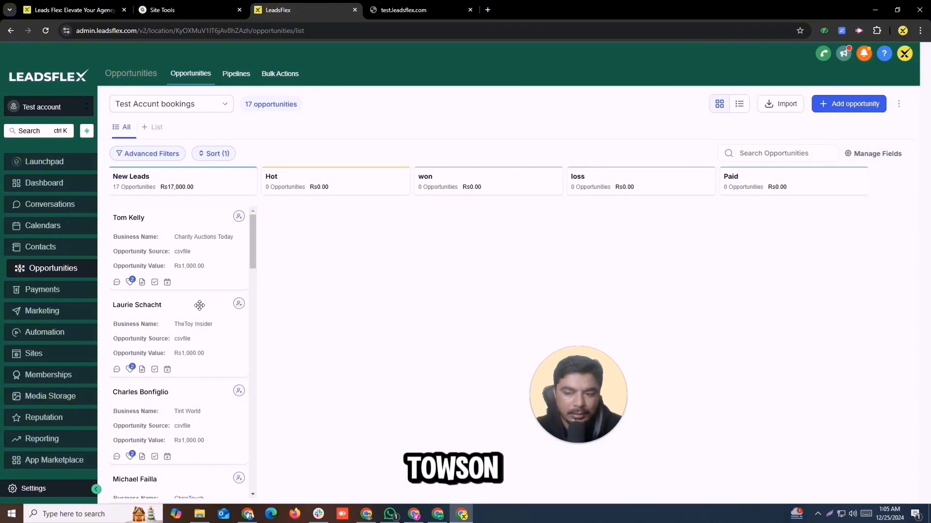
scroll(201, 313, down, 20)
scroll(203, 318, up, 2)
scroll(209, 338, down, 2)
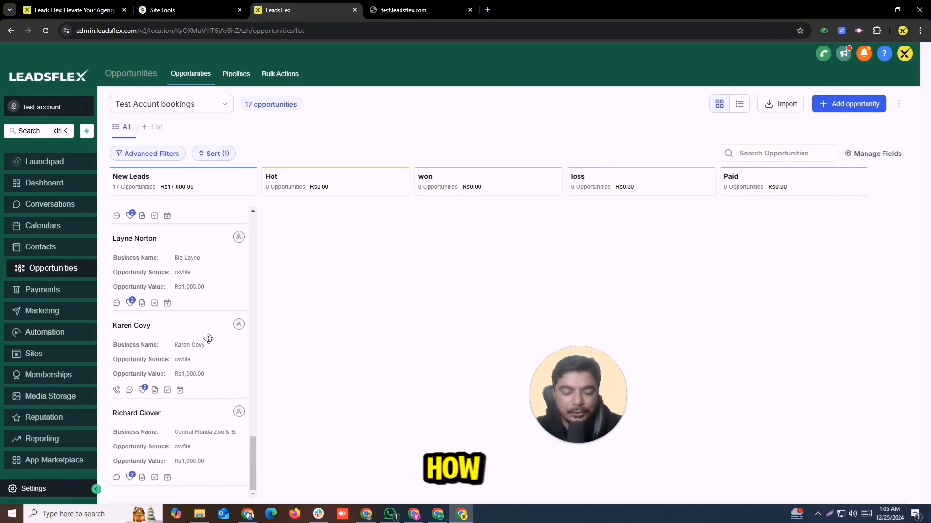
scroll(209, 339, up, 15)
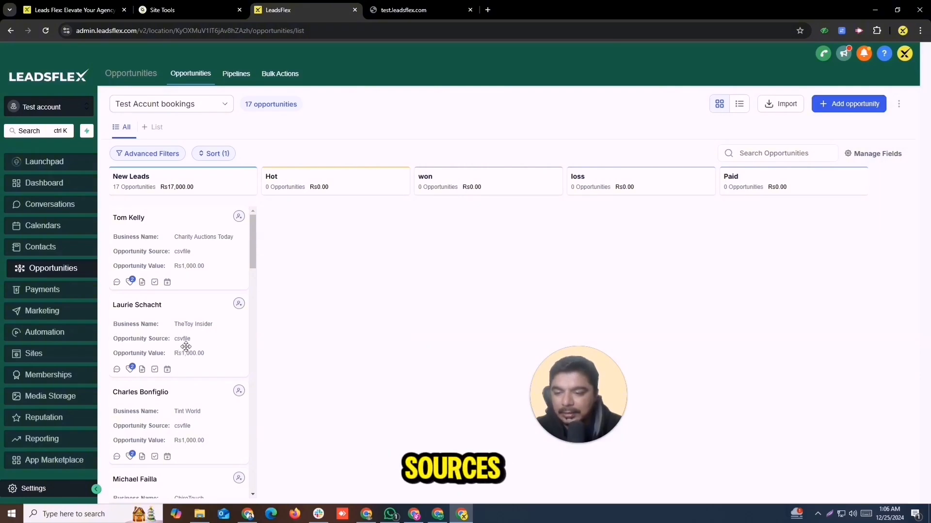
scroll(183, 334, down, 15)
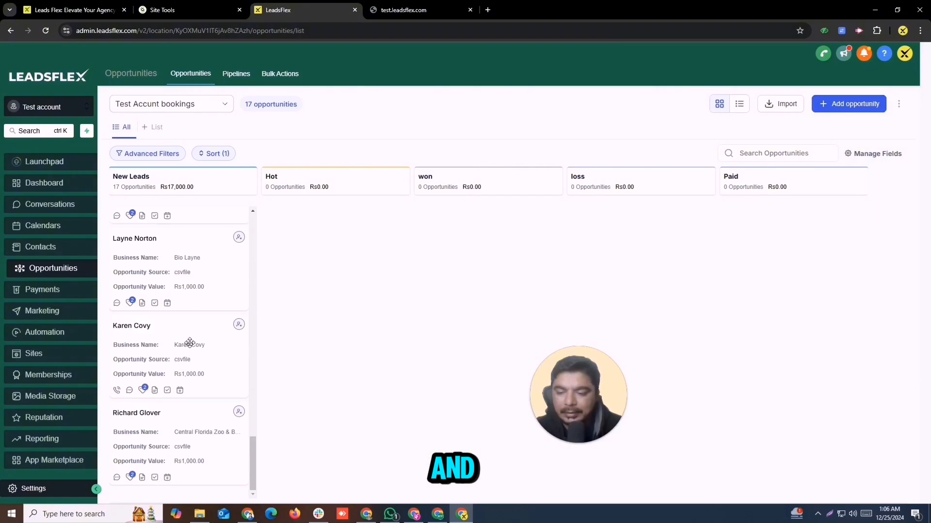
scroll(189, 344, up, 15)
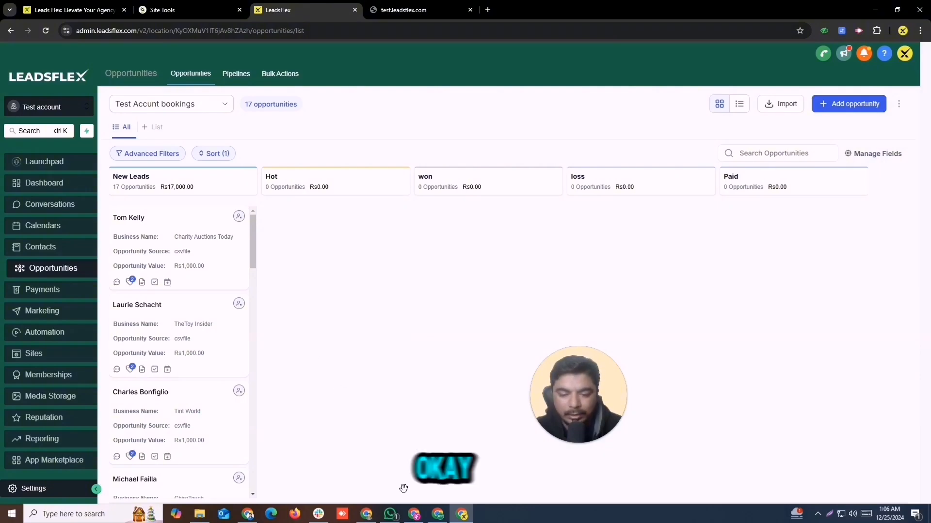
In the Whimsical mind map, collapse Automation Setup and expand User Management.
click(437, 517)
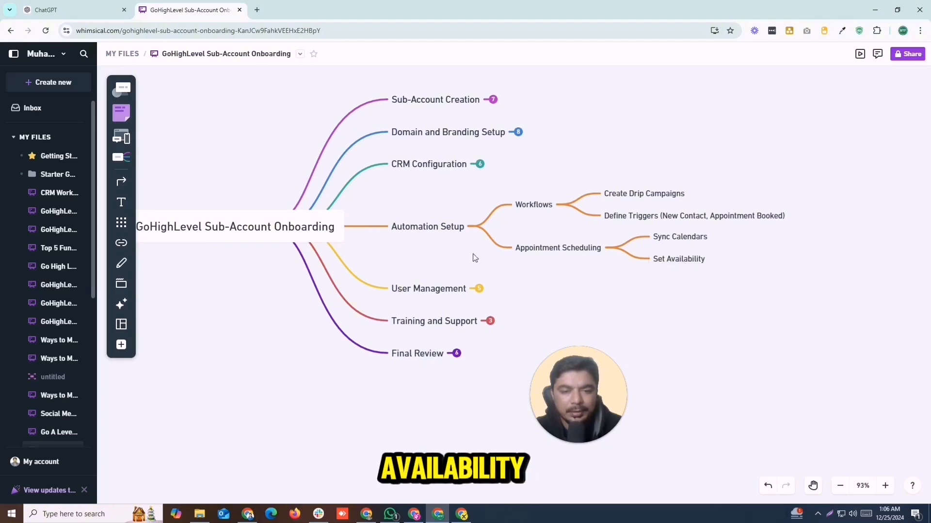
click(478, 229)
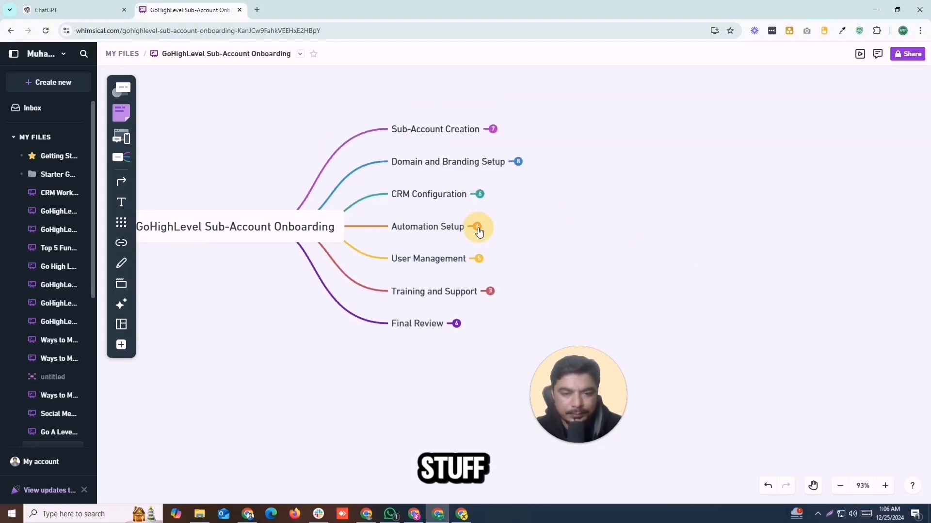
click(478, 260)
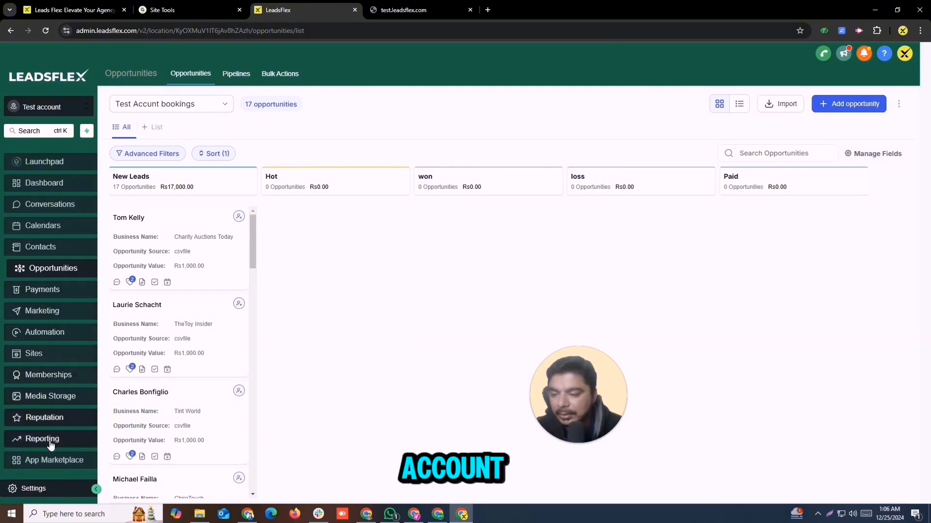
Start adding a new employee from the sub-account's My Staff settings.
click(40, 494)
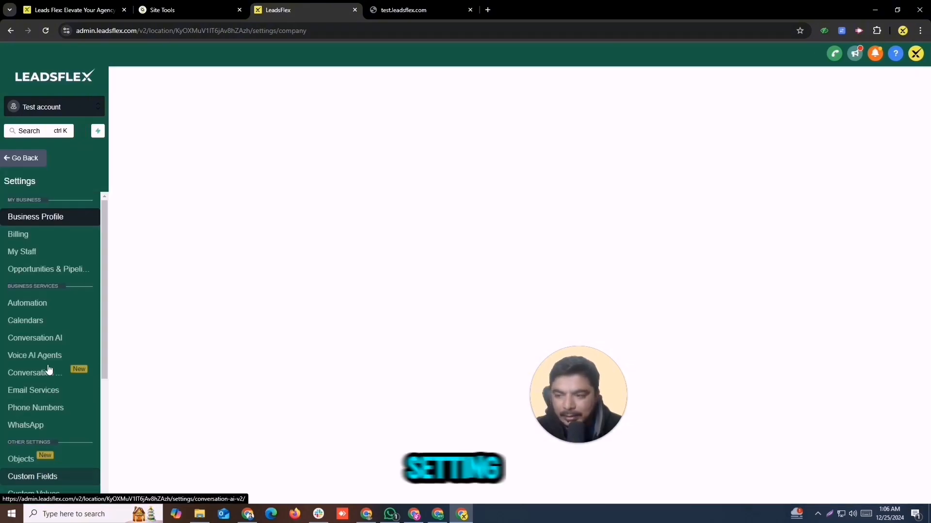
click(31, 259)
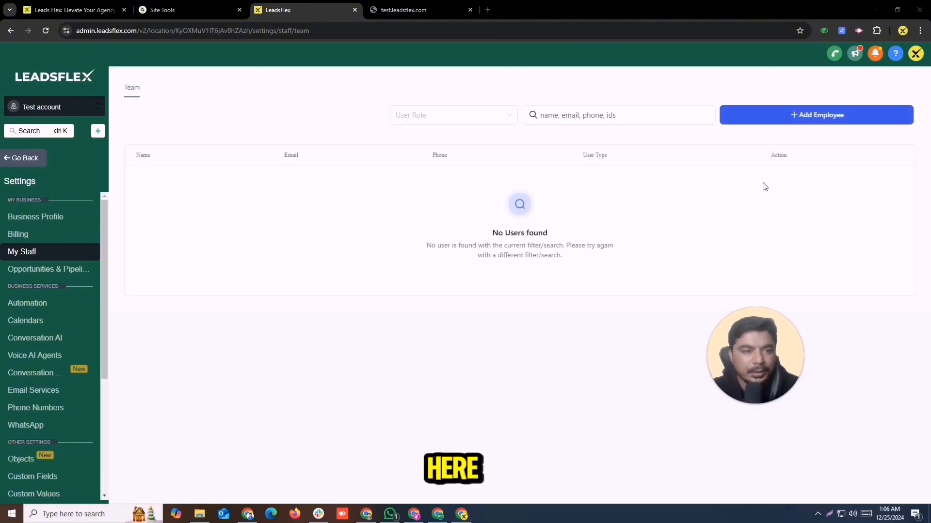
click(802, 116)
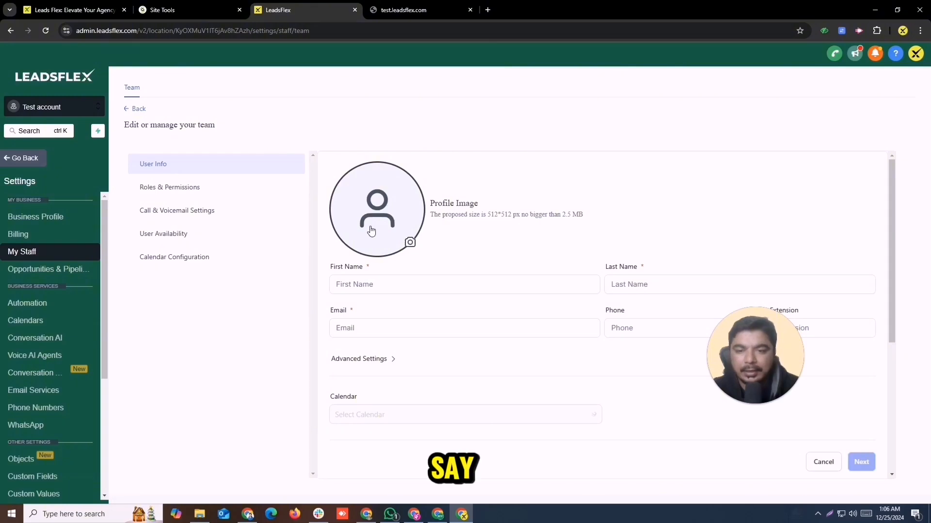
Enter first name 'Test' and last name 'name' for the new employee.
click(385, 290)
text(T)
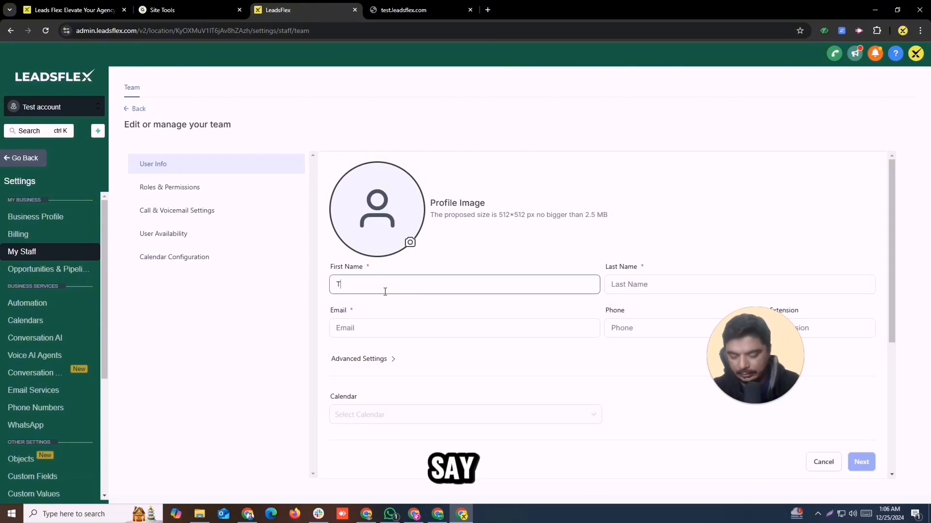
text(est name)
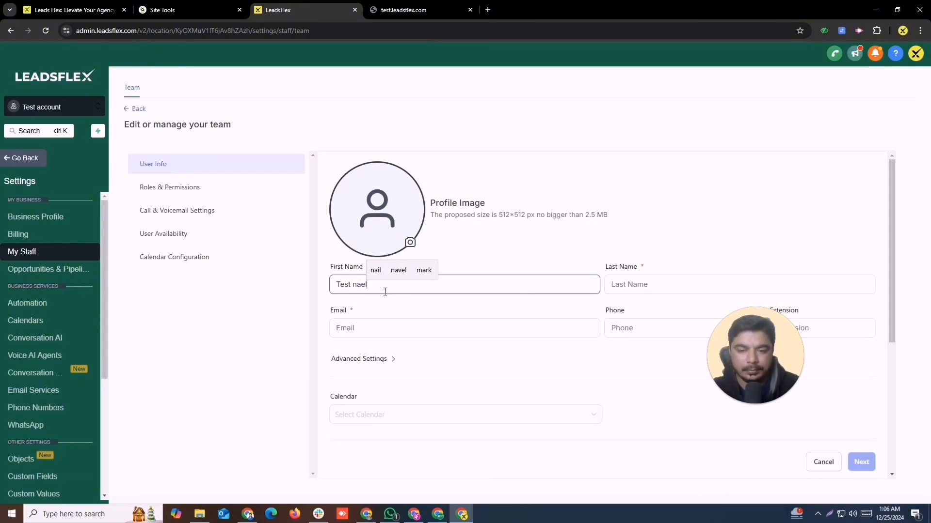
key(BackSpace)
key(BackSpace)
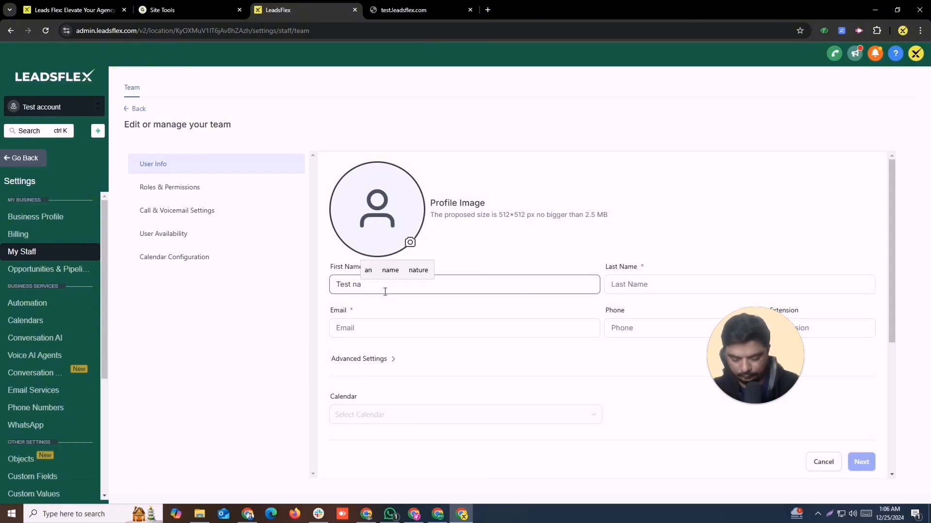
text(e)
key(BackSpace)
text(me)
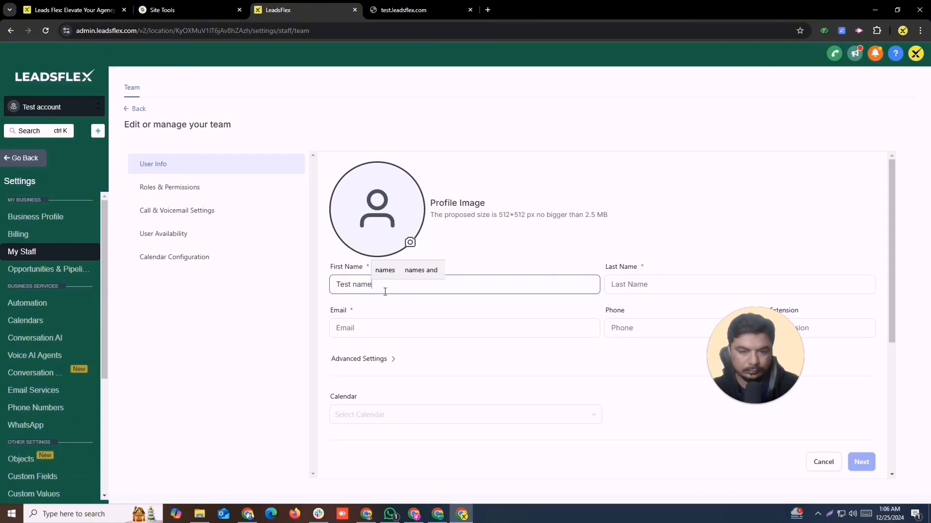
click(630, 284)
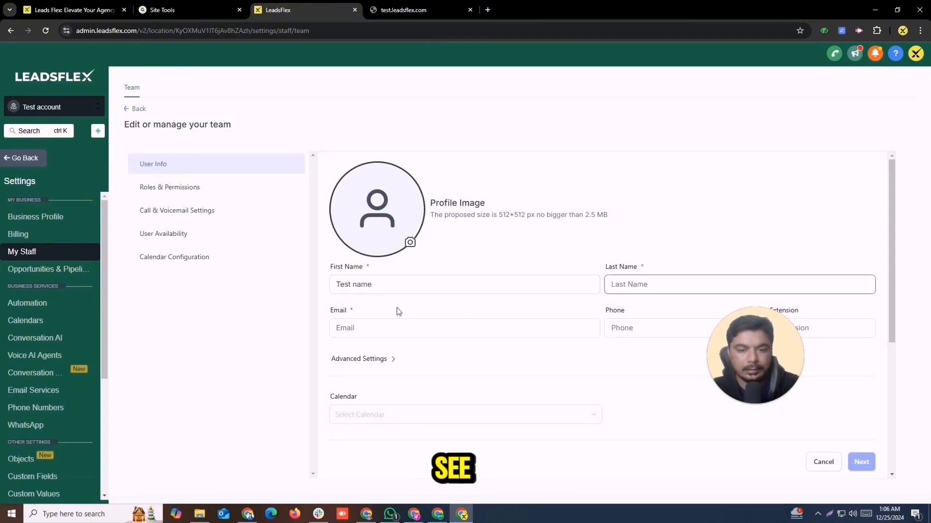
click(368, 281)
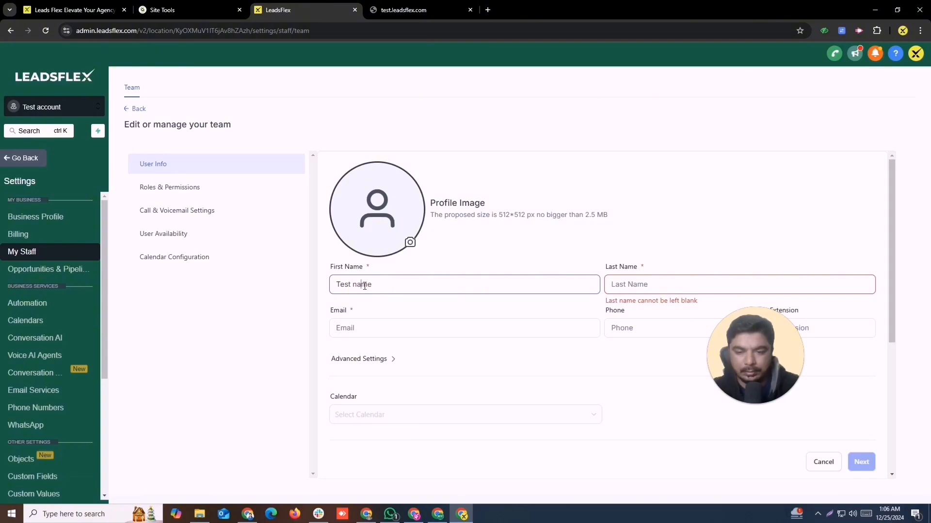
drag(354, 282, 381, 286)
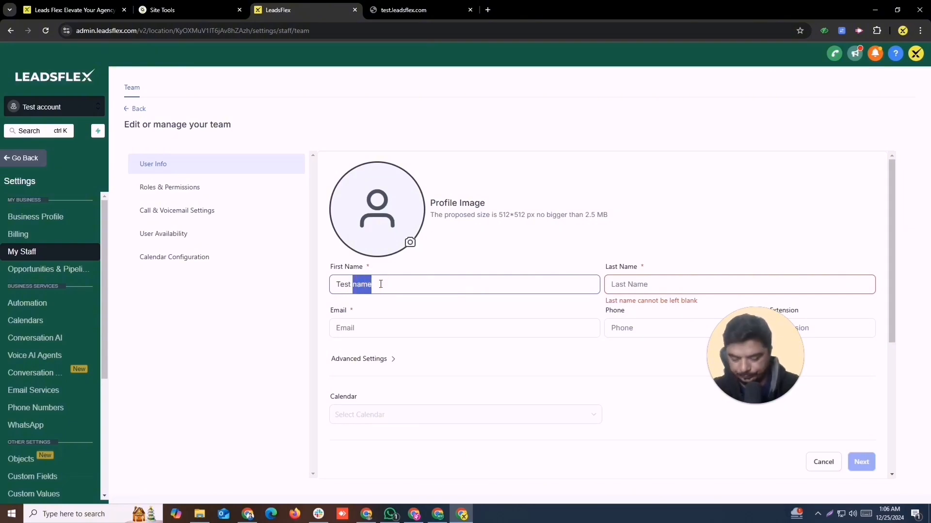
key(BackSpace)
click(620, 284)
text(name)
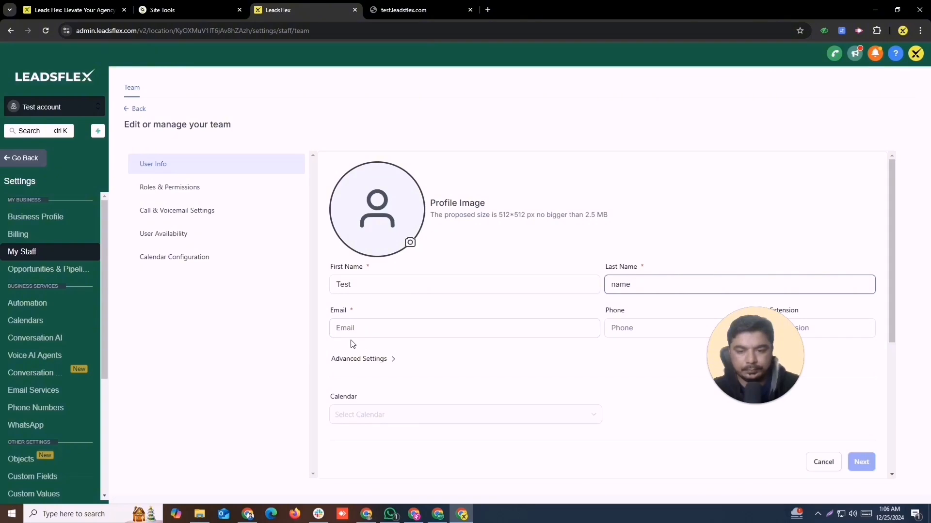
Fill in a test e-mail address and continue to the roles and permissions step.
click(359, 326)
text(test)
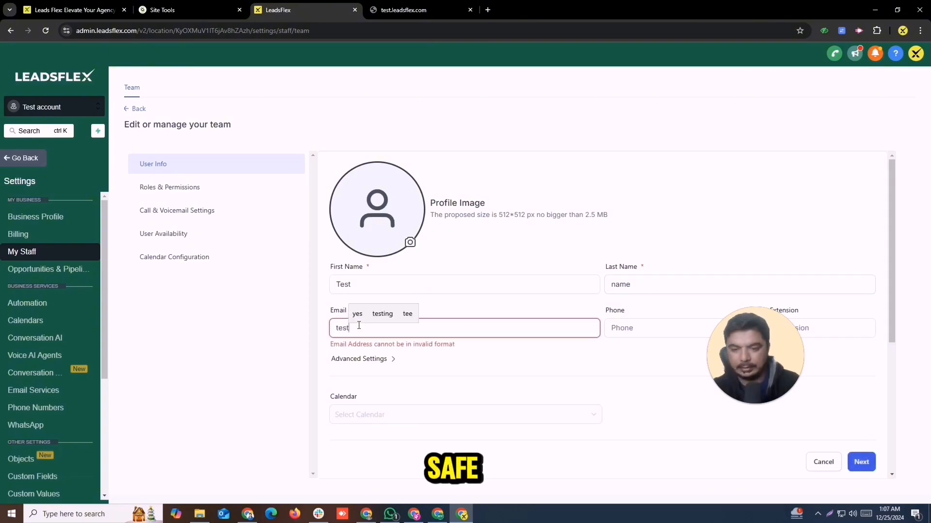
text(@g)
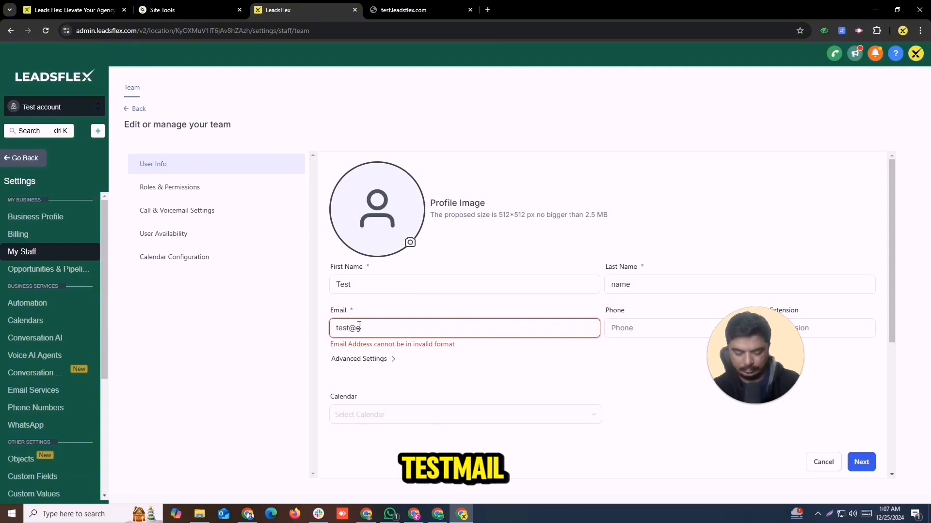
text(mail.com)
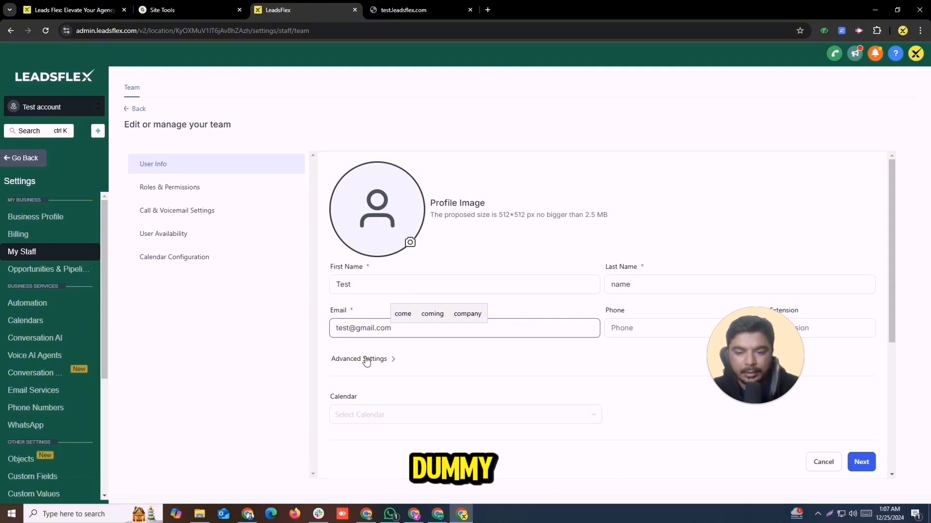
click(366, 360)
click(357, 394)
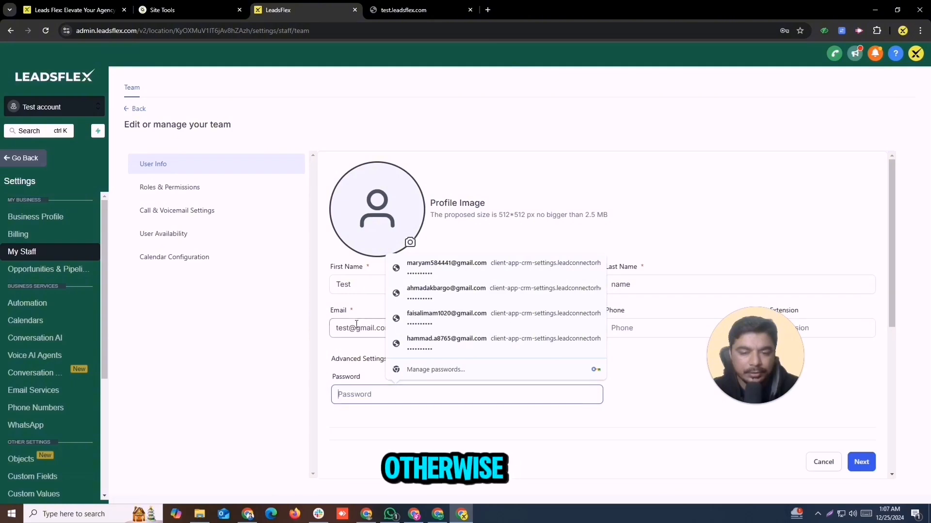
click(674, 359)
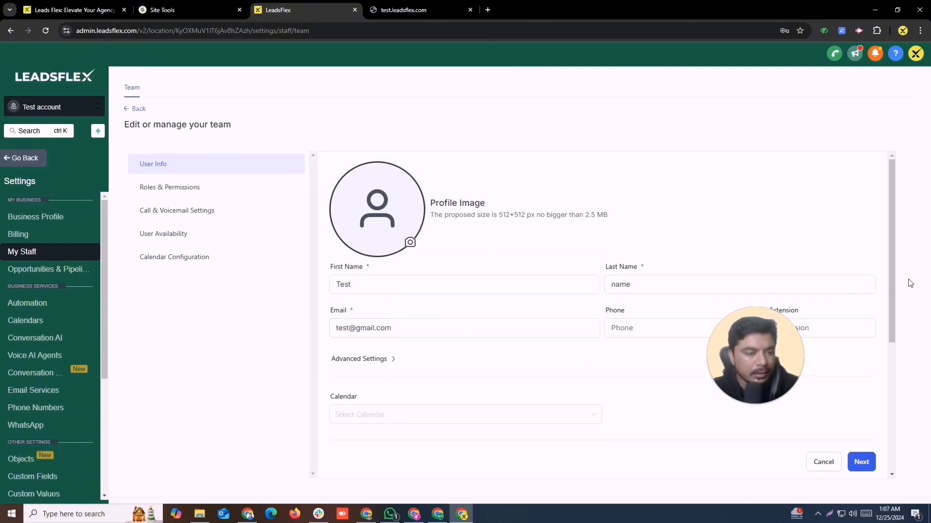
mouse_move(892, 281)
mouse_down()
mouse_move(906, 445)
mouse_move(889, 333)
mouse_move(894, 426)
mouse_up()
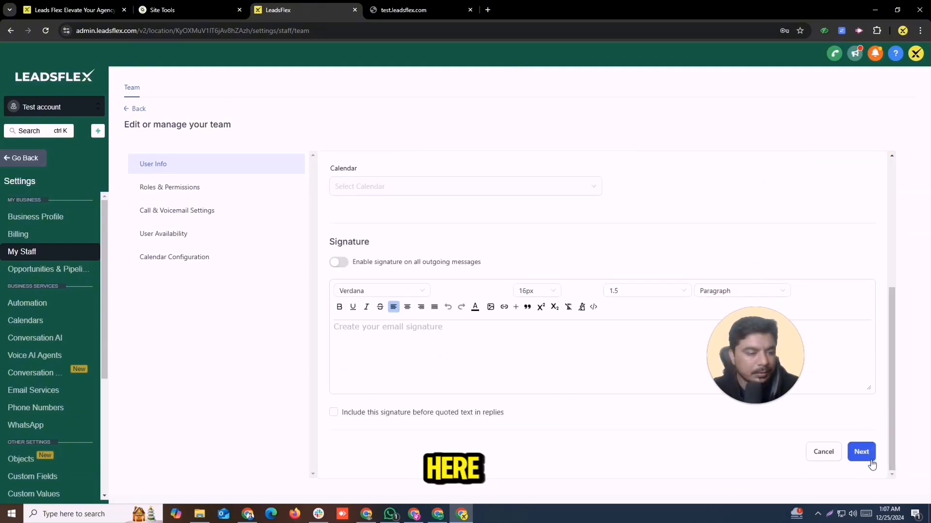
click(862, 453)
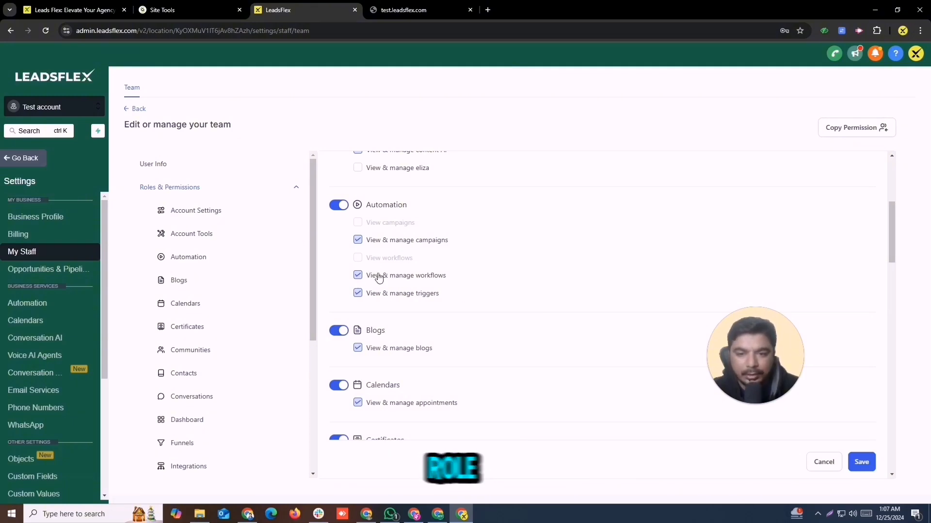
Set the new employee's role to User.
scroll(388, 261, up, 5)
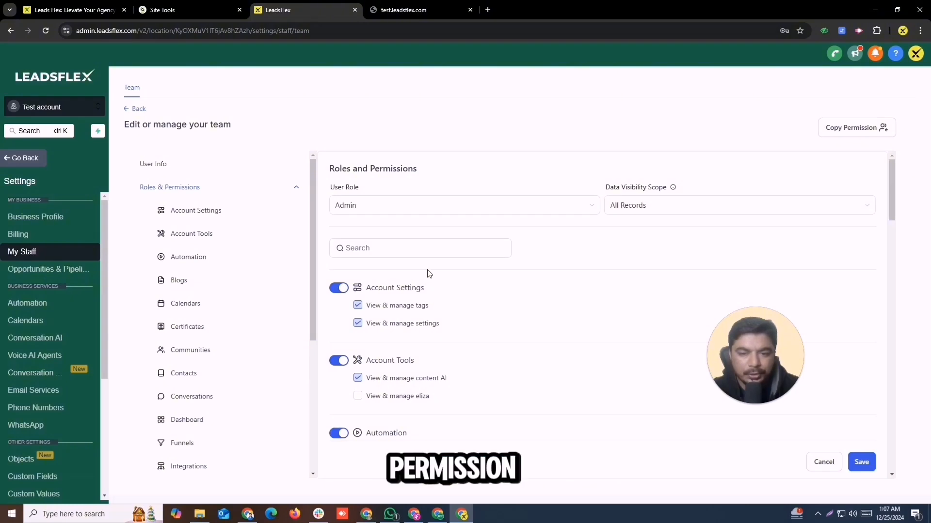
click(508, 205)
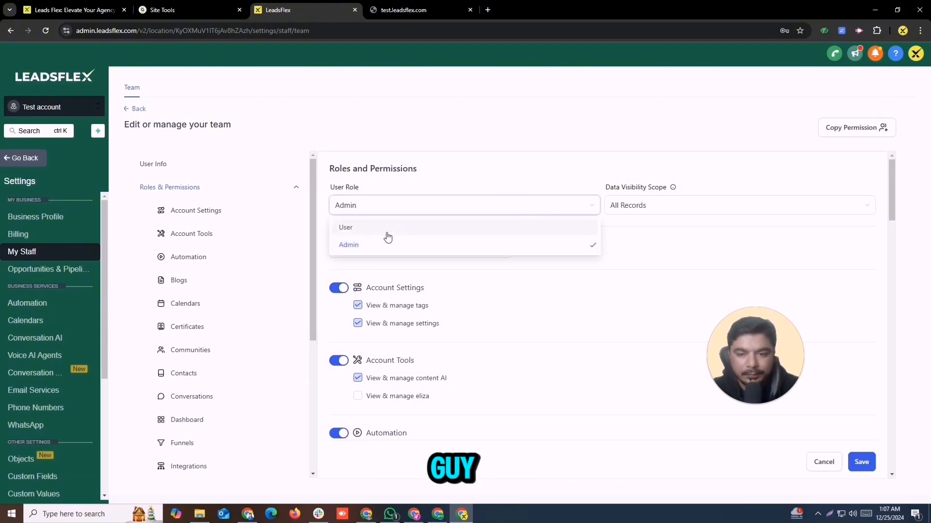
click(345, 229)
click(421, 208)
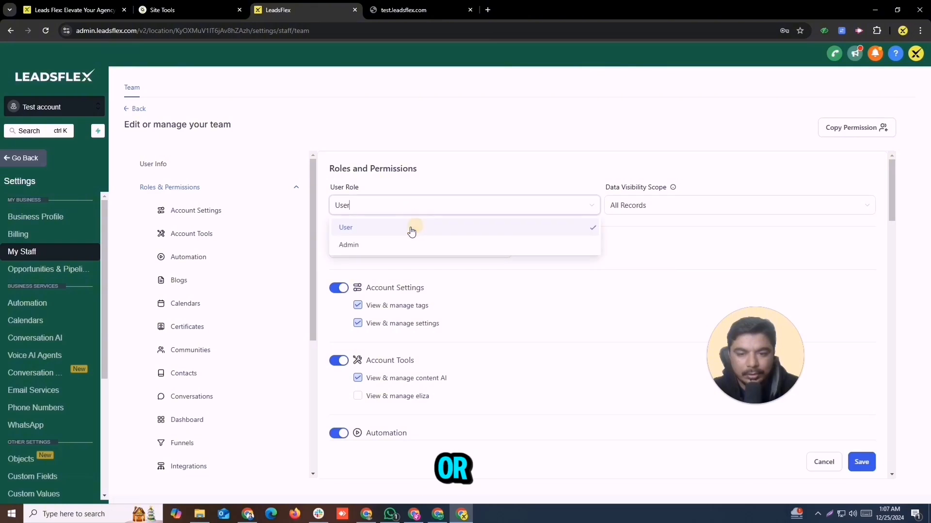
click(376, 228)
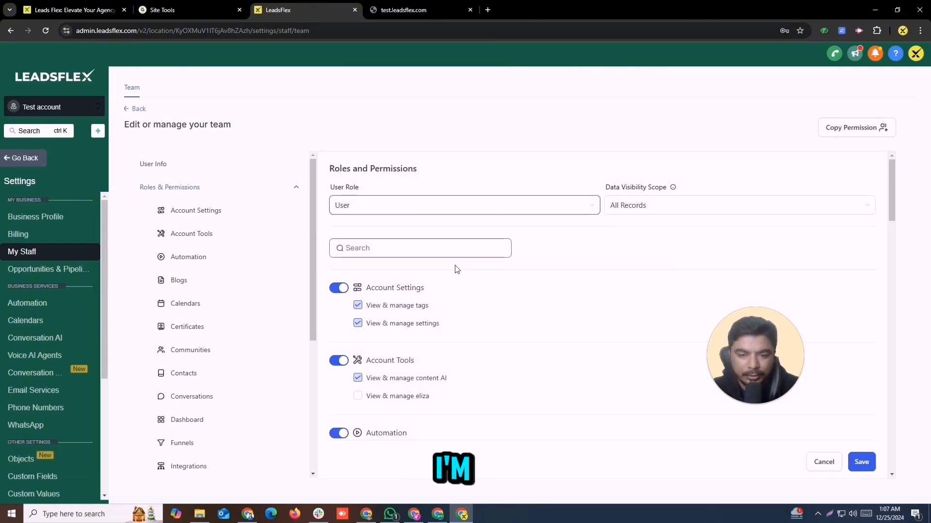
Switch off the Account Settings, Account Tools, Blogs and Calendars permissions.
click(338, 288)
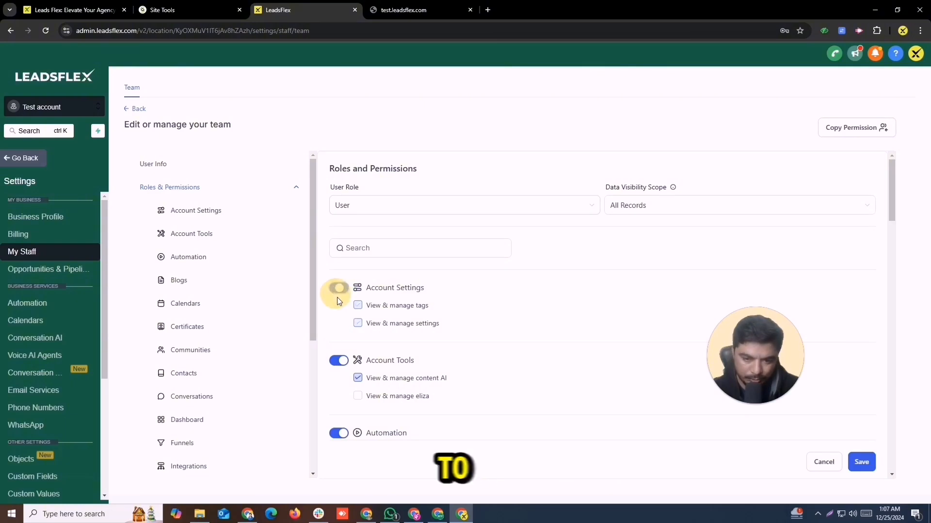
click(338, 360)
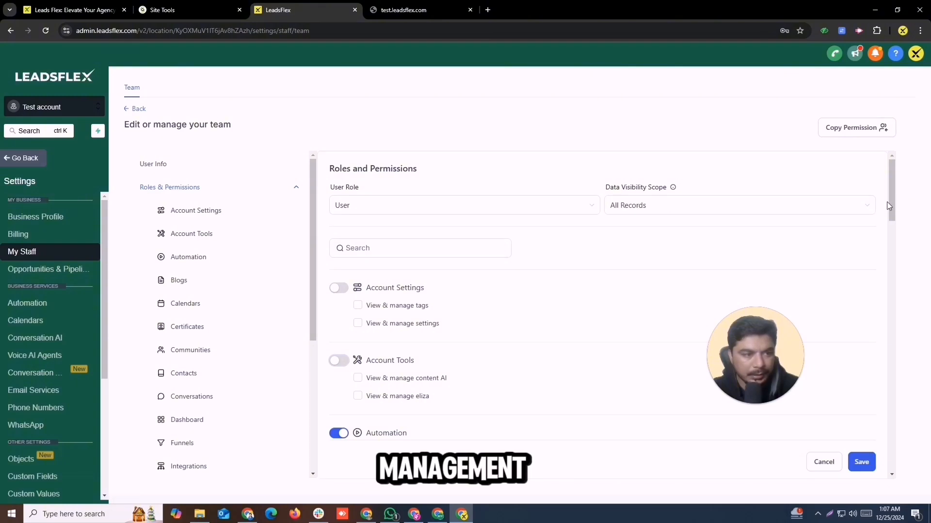
drag(894, 211, 891, 248)
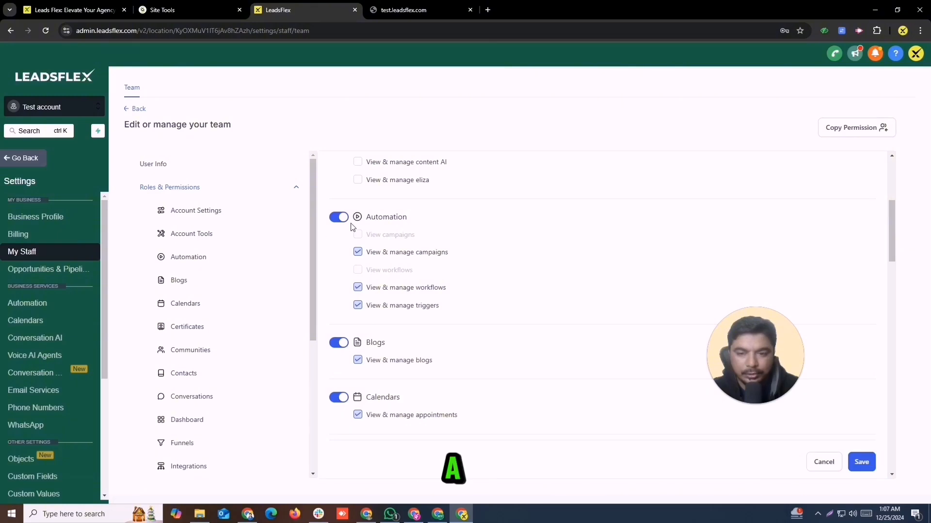
click(338, 346)
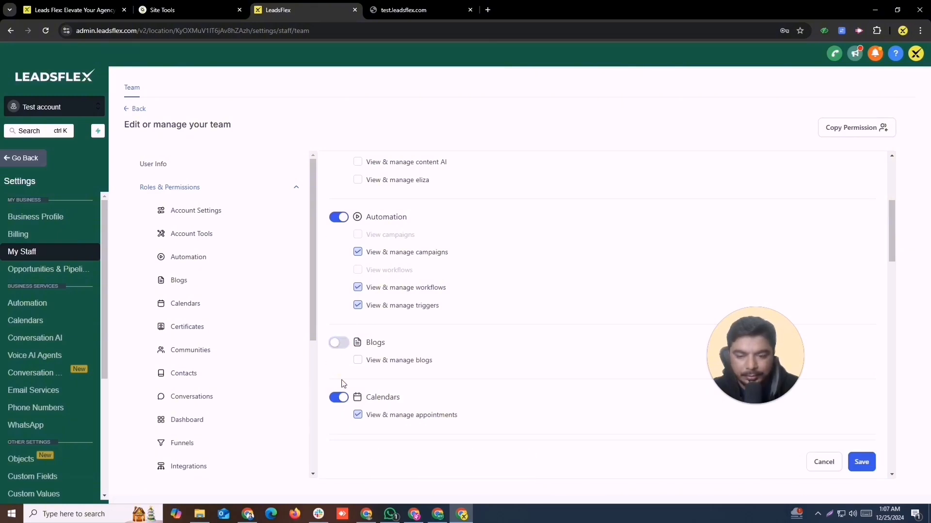
click(338, 398)
drag(892, 213, 885, 294)
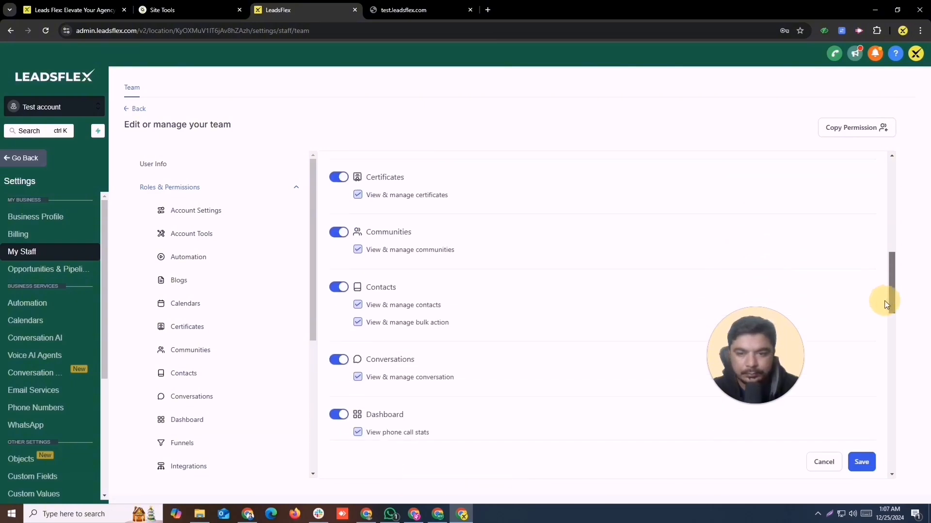
Revoke Certificates, Communities, Contacts, Conversations, Integrations and Marketing permissions.
click(335, 179)
click(337, 232)
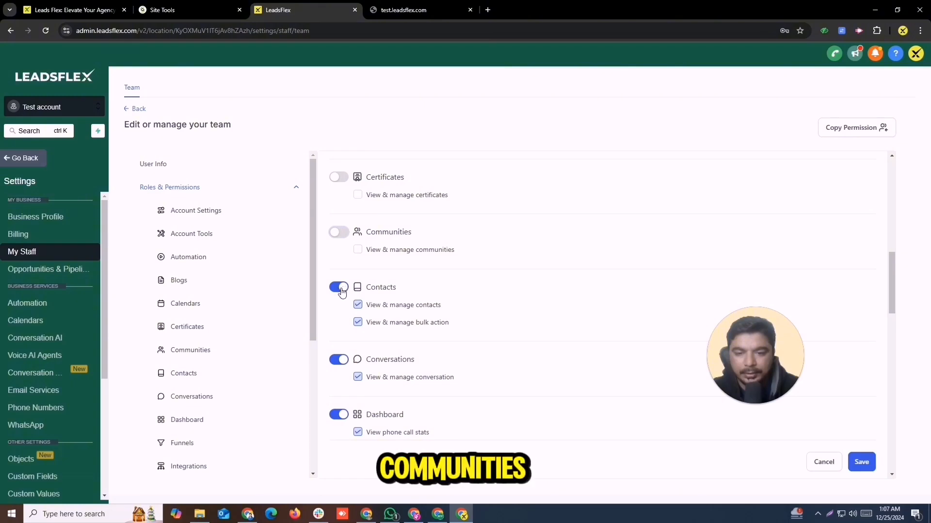
click(339, 288)
click(341, 367)
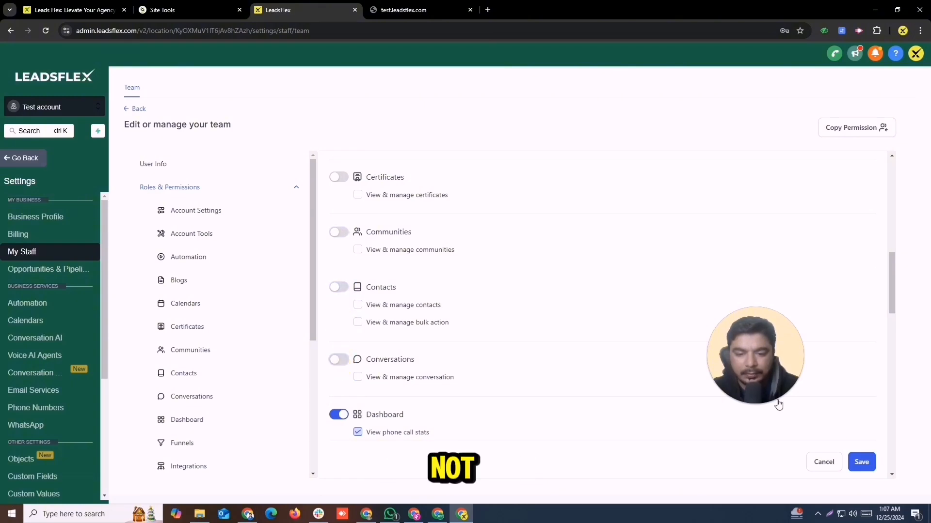
drag(891, 279, 886, 338)
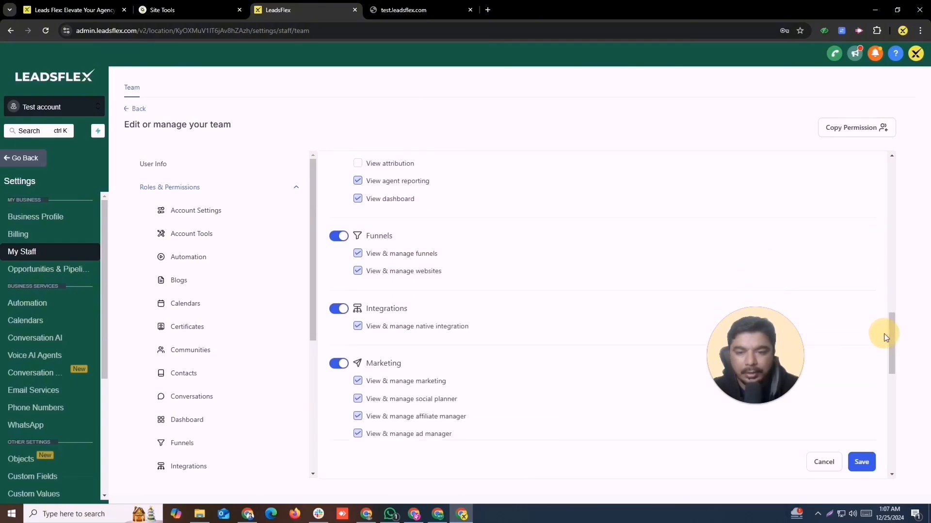
click(340, 310)
click(339, 365)
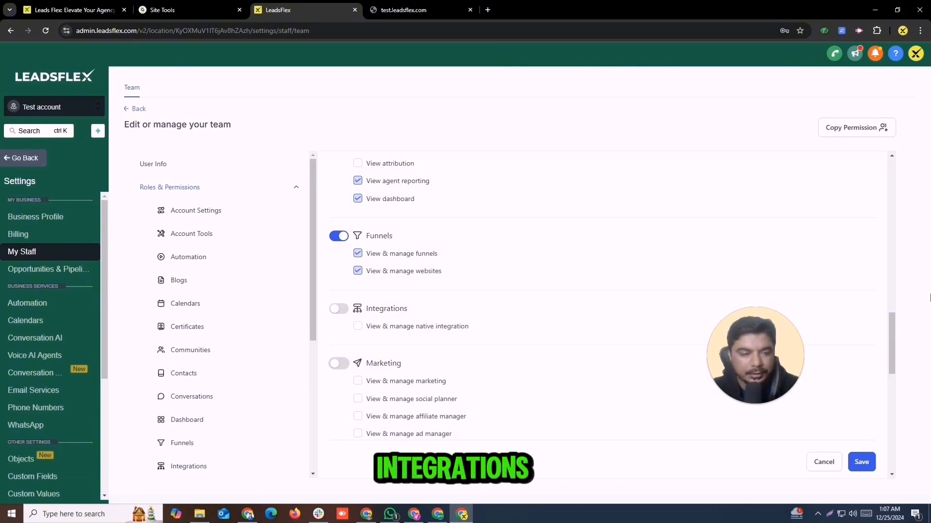
drag(894, 337, 894, 395)
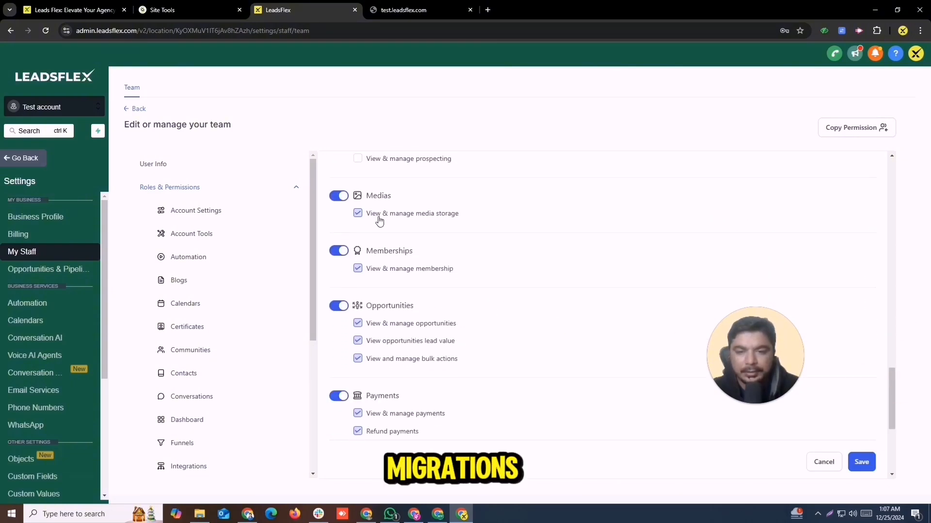
Keep Medias allowed, revoke Memberships, Opportunities, Payments, Reputations and WordPress, and save.
click(339, 197)
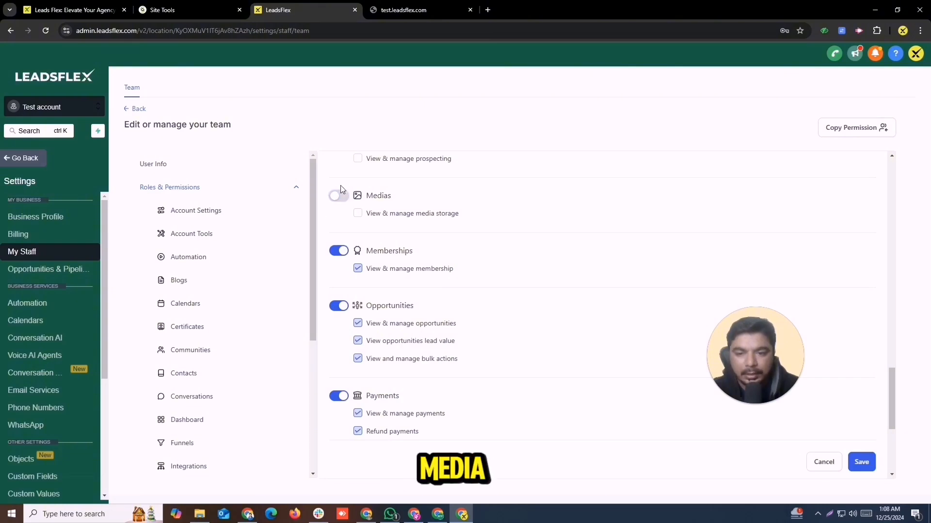
click(339, 195)
click(339, 250)
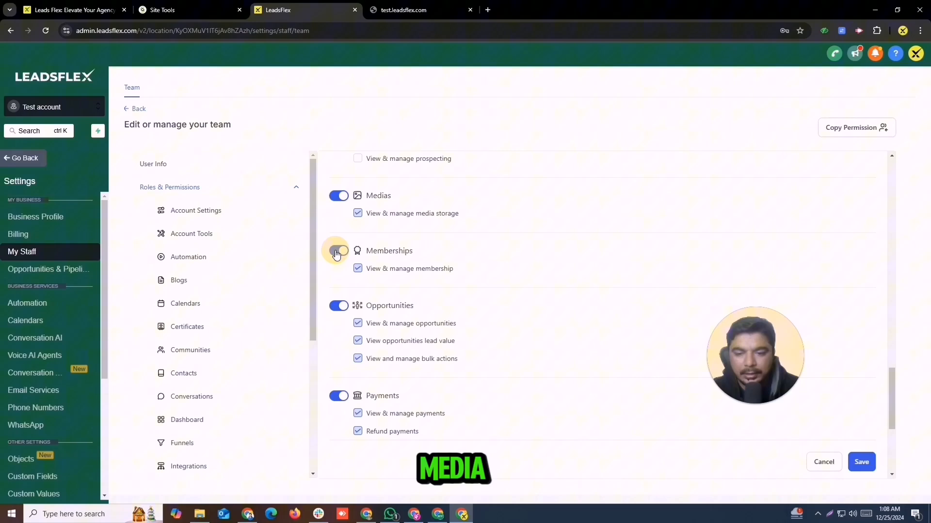
click(338, 306)
click(338, 396)
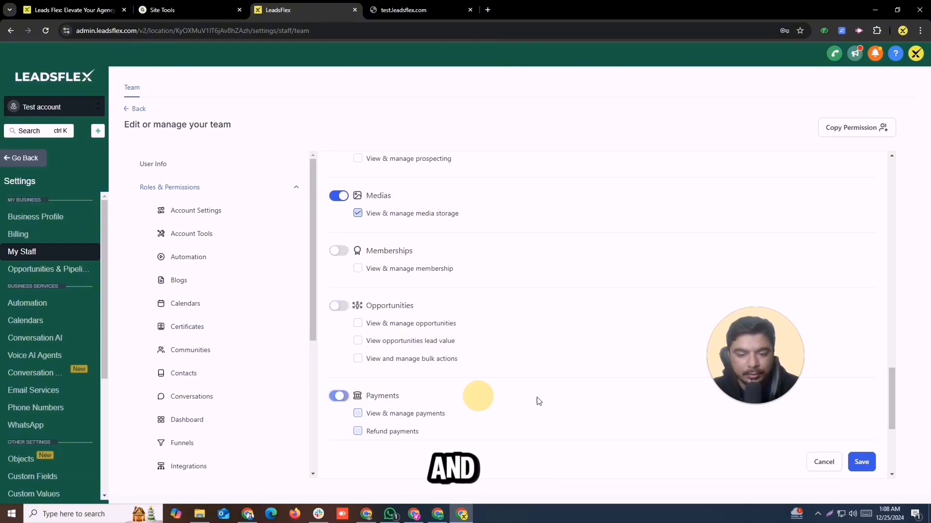
drag(891, 404, 894, 443)
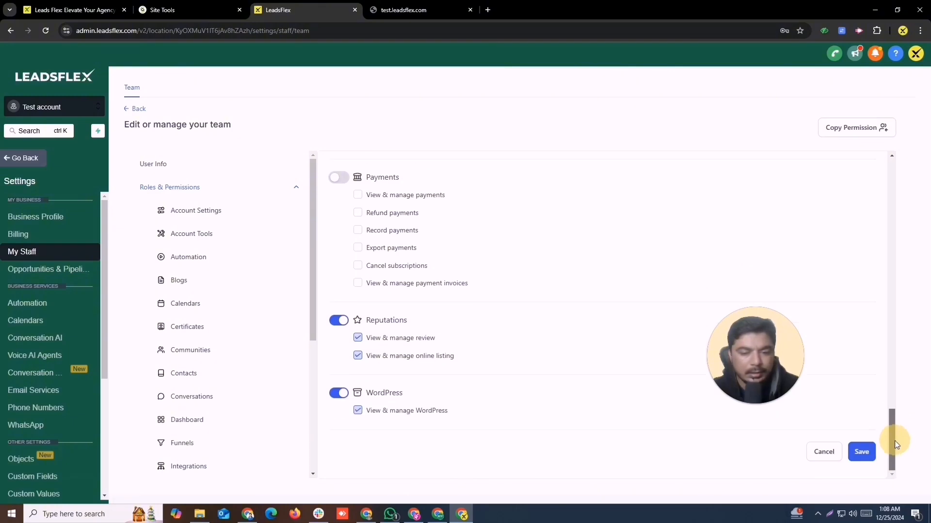
click(339, 321)
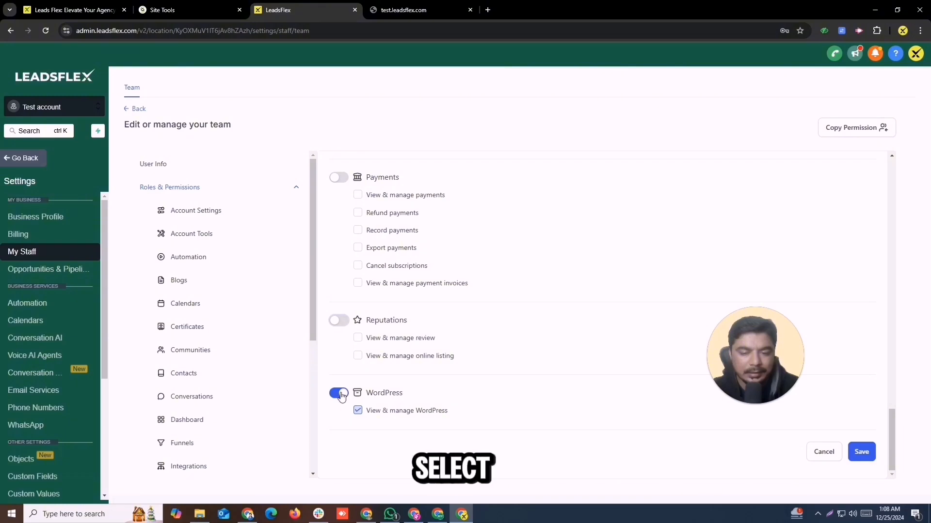
click(341, 394)
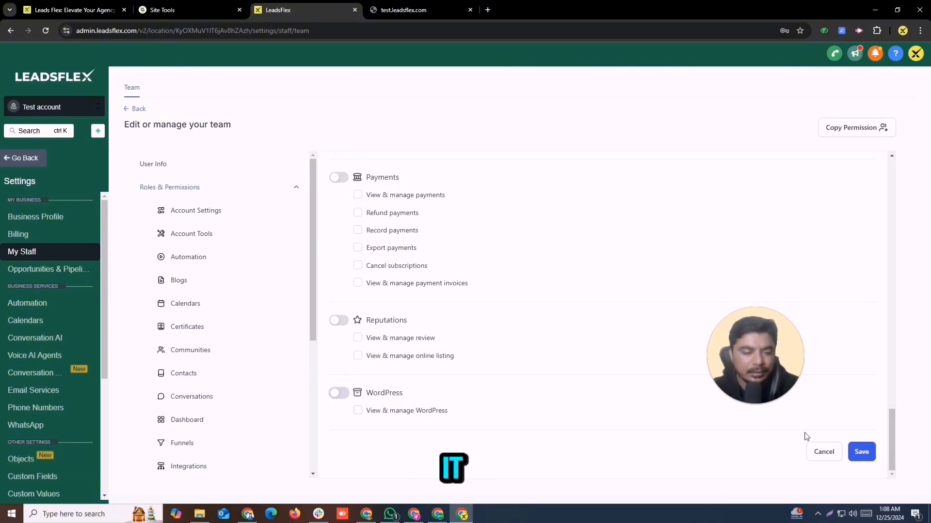
click(865, 452)
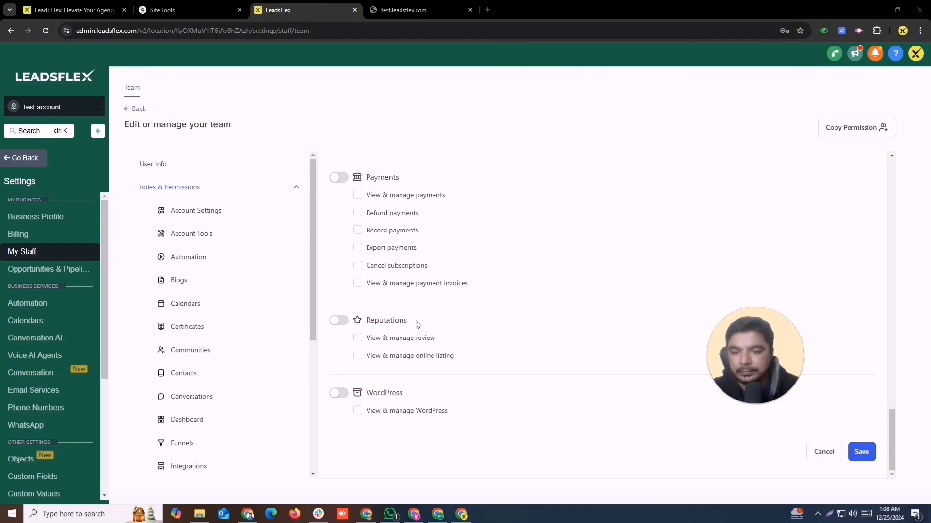
Create the limited-permission staff user and return to the team member list.
click(870, 455)
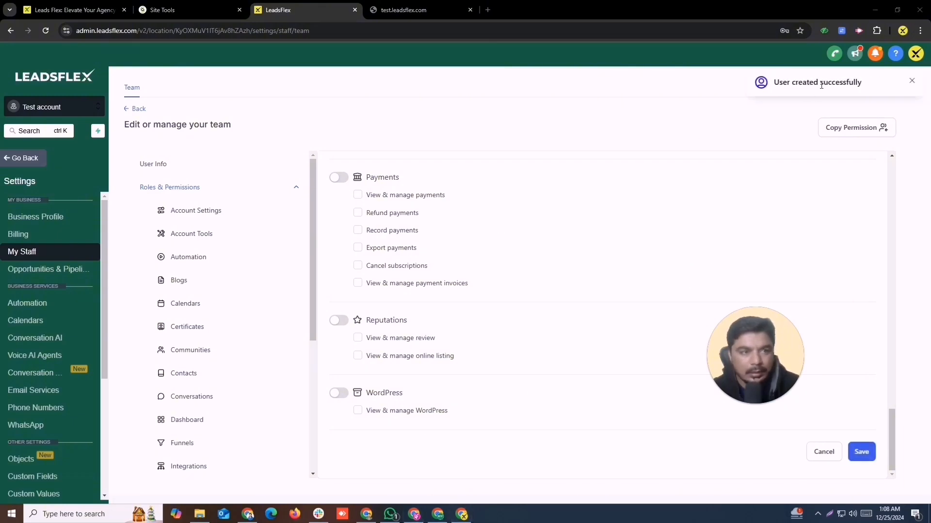
drag(766, 83, 899, 82)
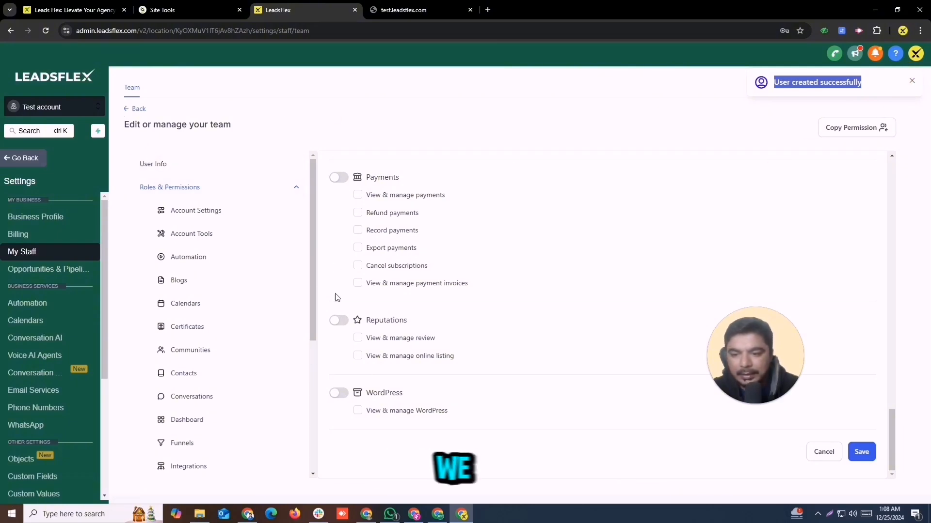
click(127, 112)
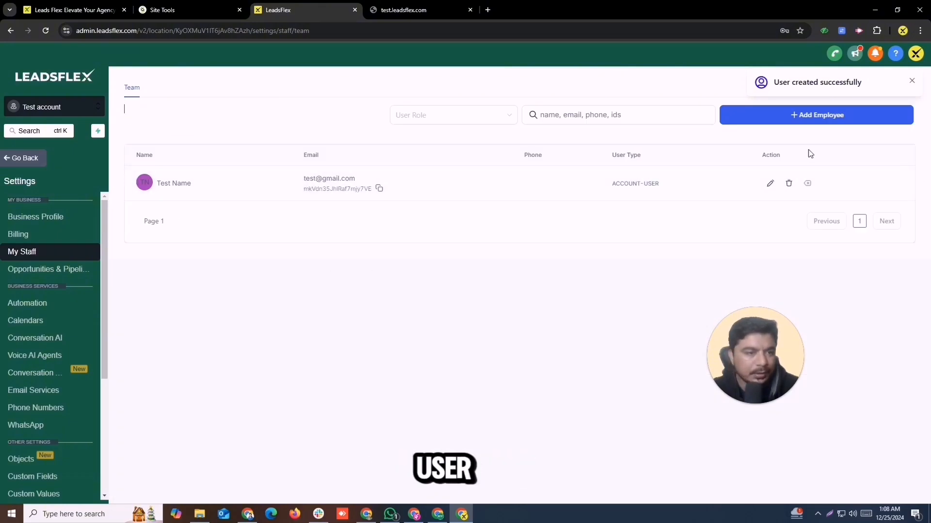
Delete the test staff user by confirming with DELETE, then return to the Whimsical mind map.
click(789, 185)
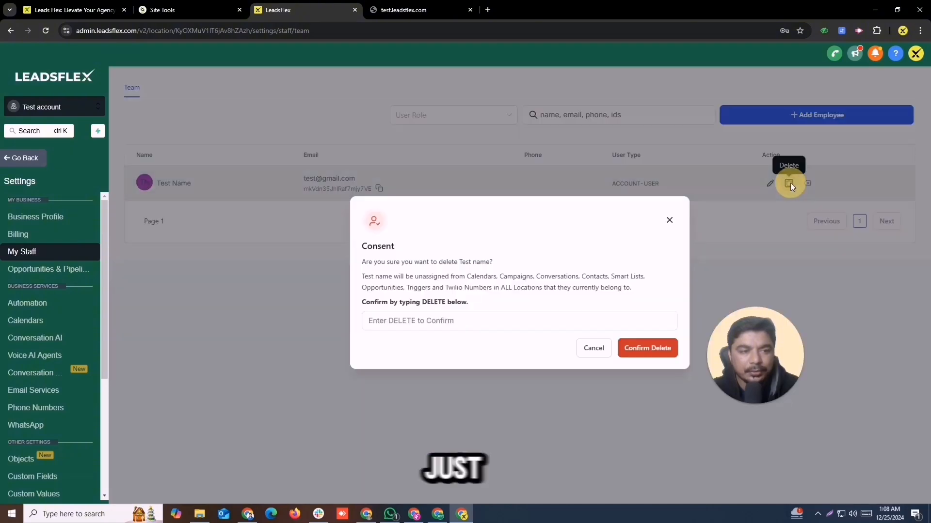
double_click(433, 302)
key(ctrl+c)
click(428, 321)
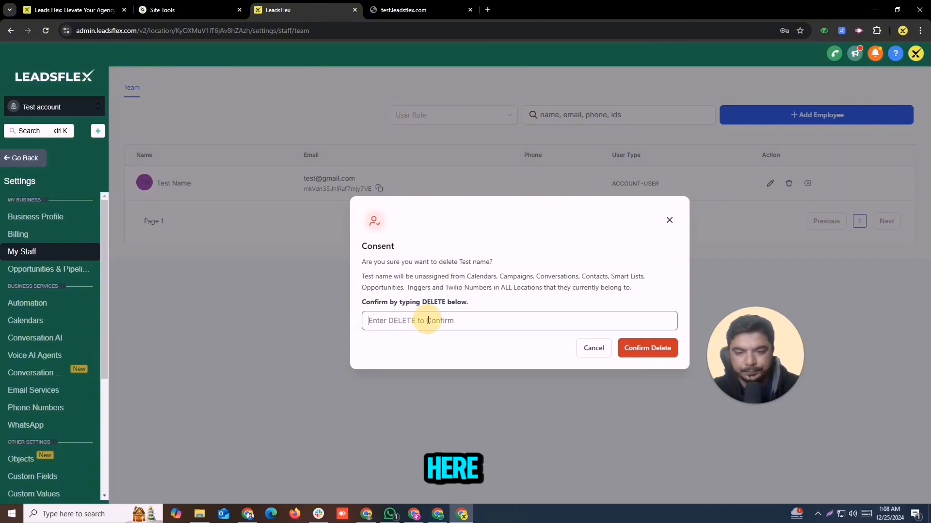
key(ctrl+v)
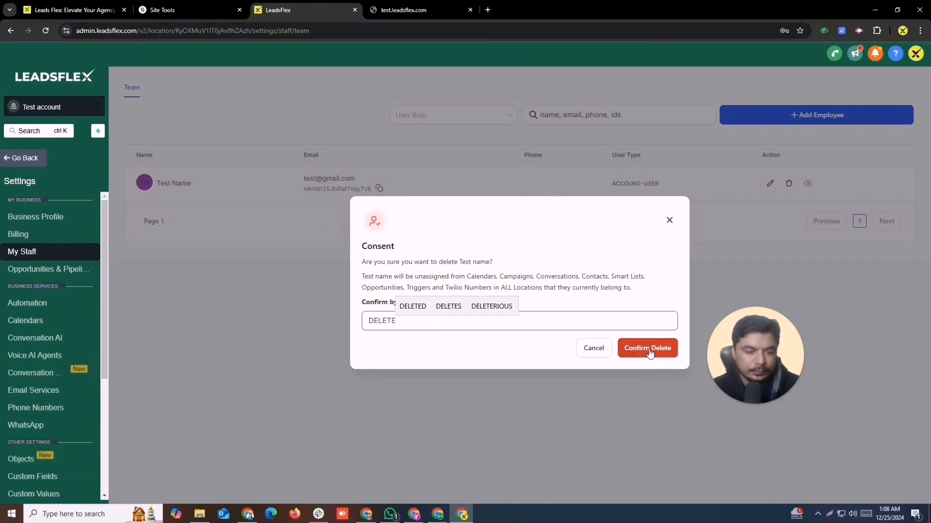
click(645, 348)
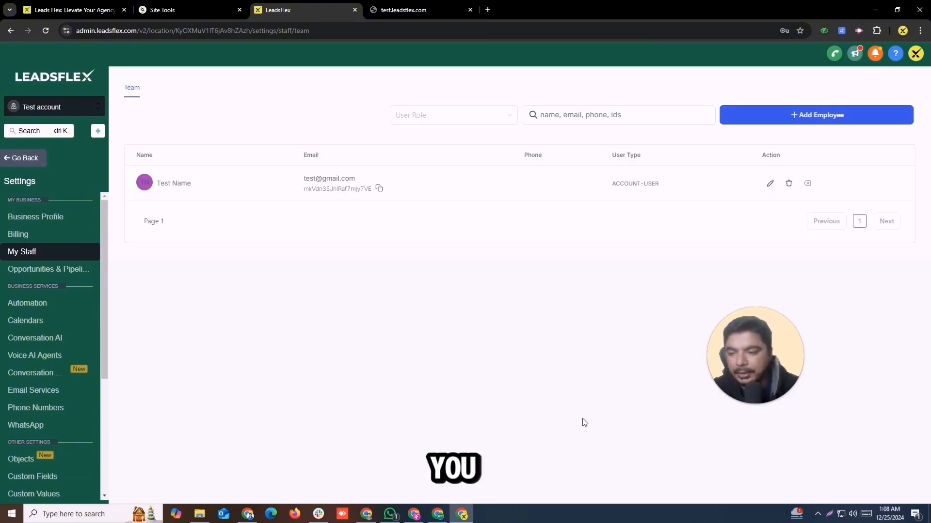
click(436, 513)
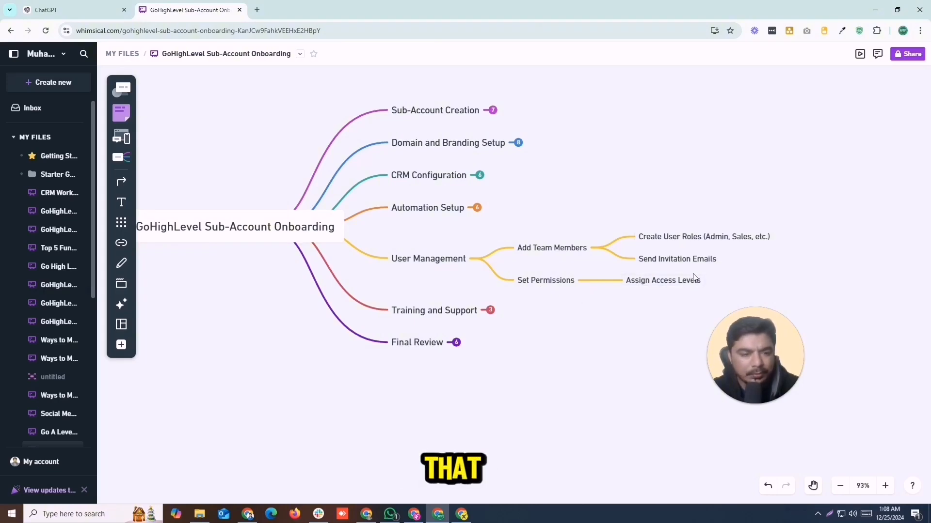
Collapse User Management, expand Training and Support, then return to the LeadsFlex window.
click(479, 259)
click(489, 292)
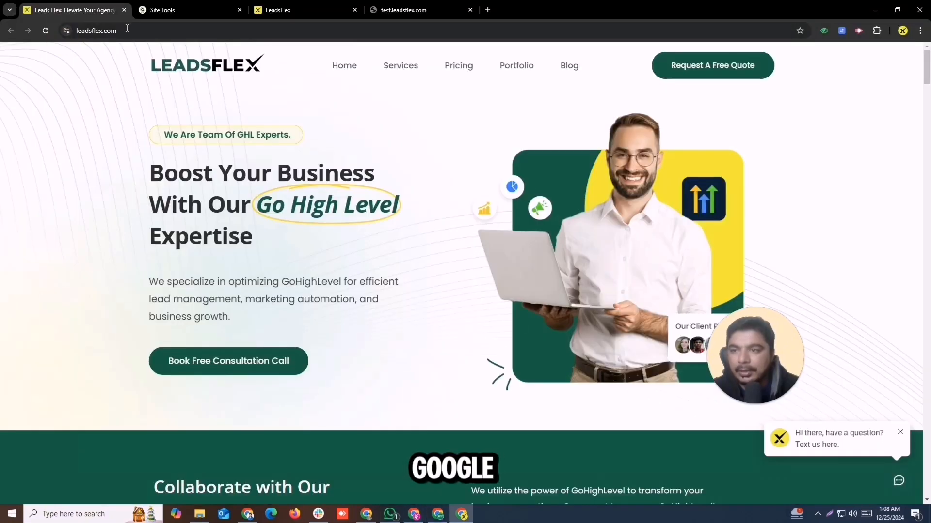
click(127, 28)
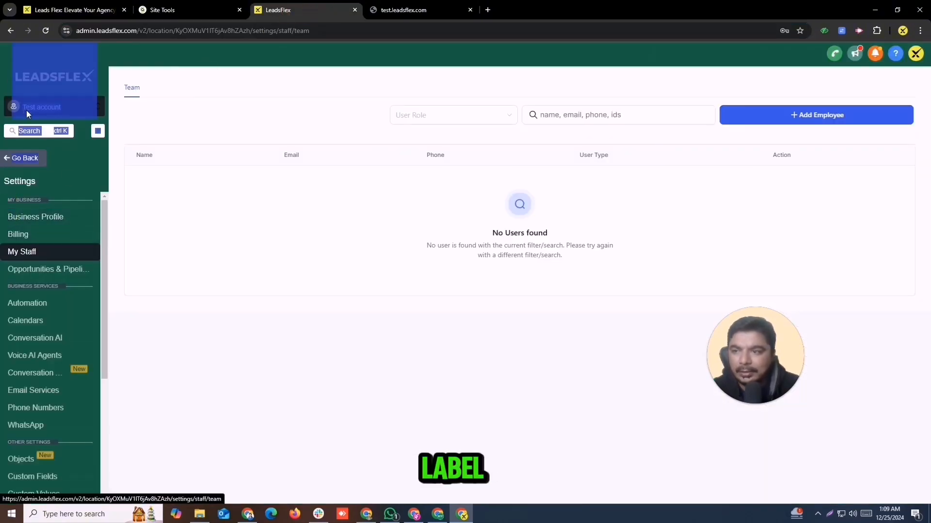
Review the 17-opportunity pipeline board, then switch to the leadsflex.com homepage tab.
click(10, 164)
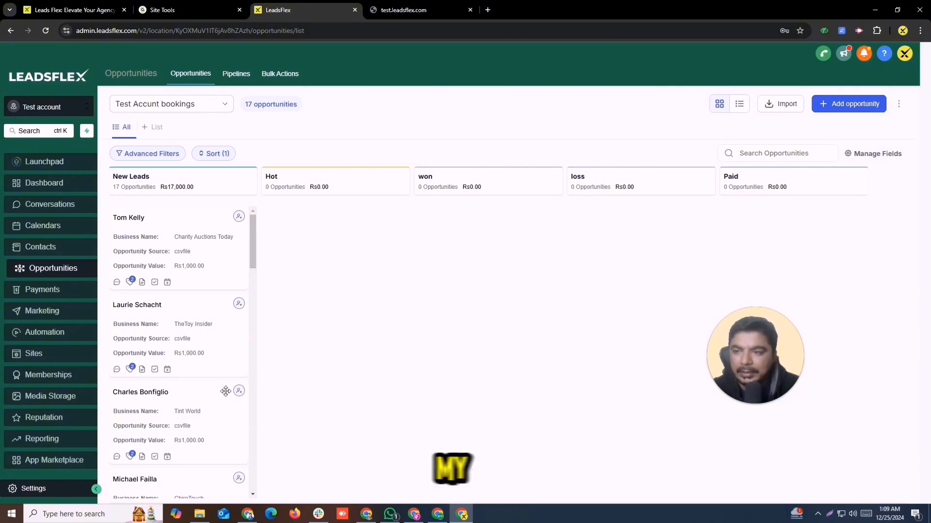
click(45, 6)
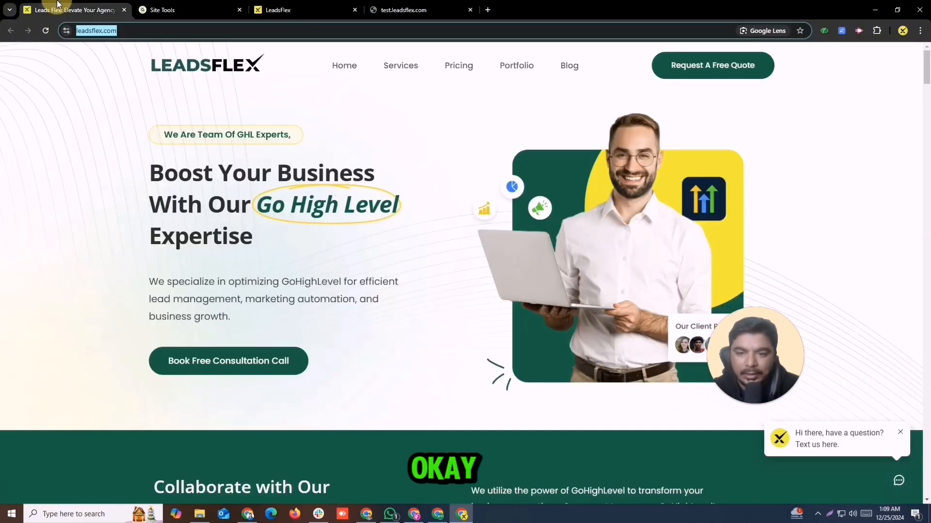
Expand Final Review in the mind map to show Test Sub-Account Features and Go Live.
click(445, 517)
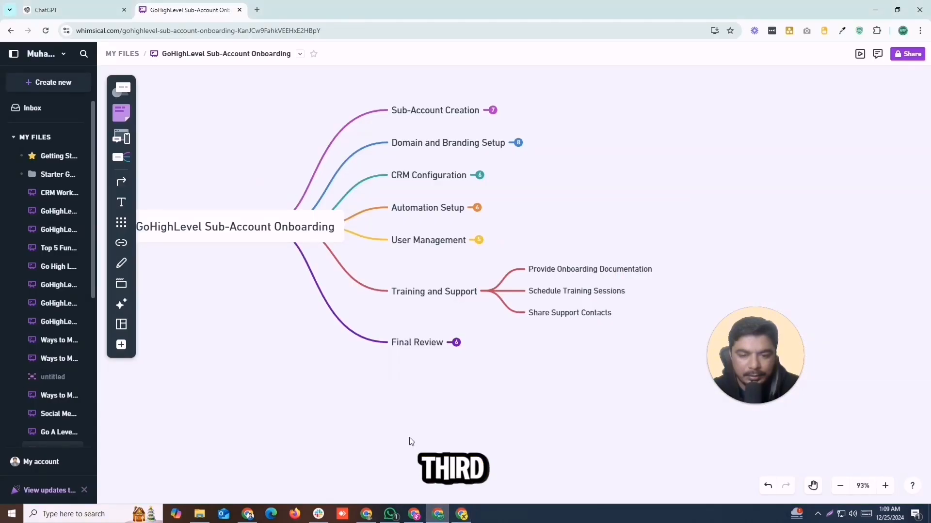
click(456, 344)
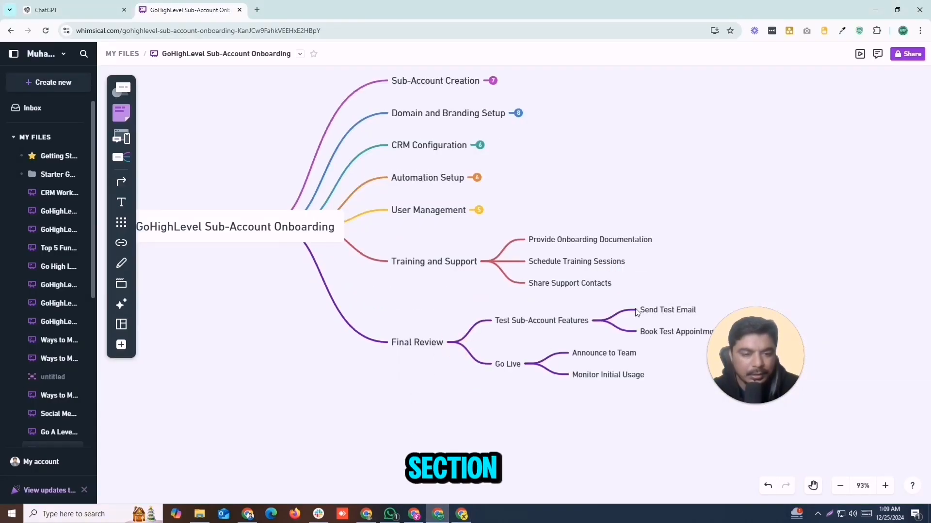
click(794, 223)
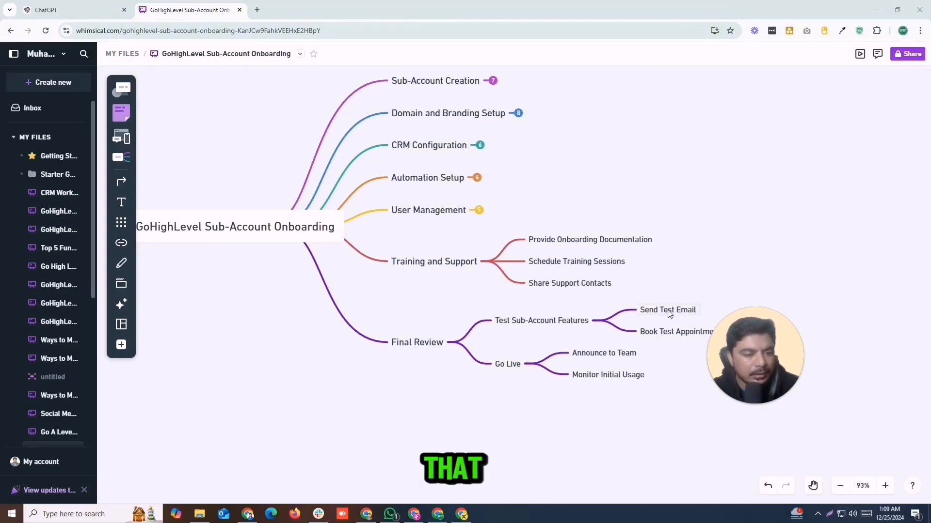
drag(736, 346, 736, 380)
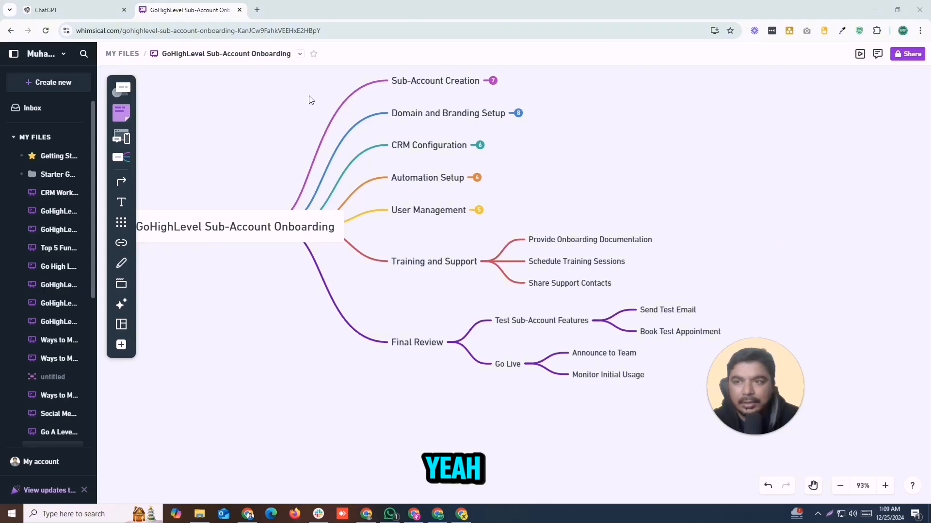
Bring the leadsflex.com homepage window back in front of the mind map.
mouse_move(462, 516)
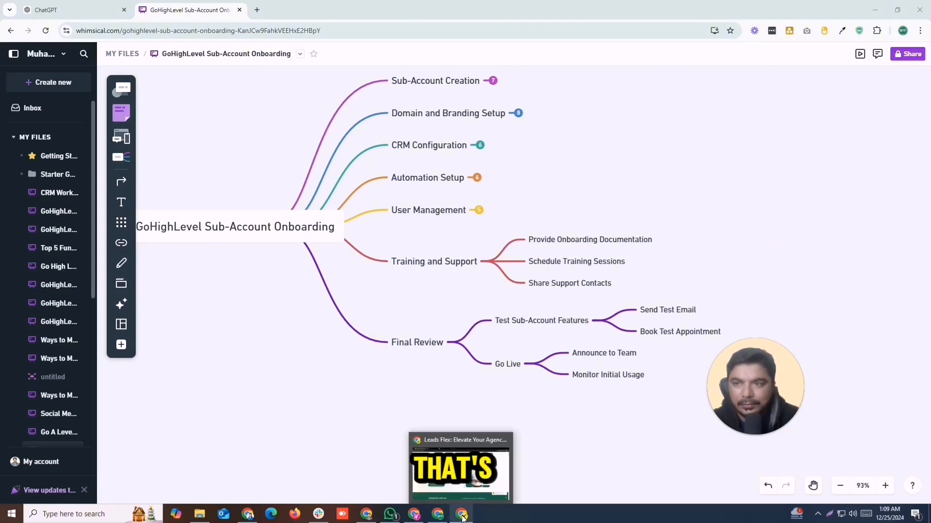
click(463, 465)
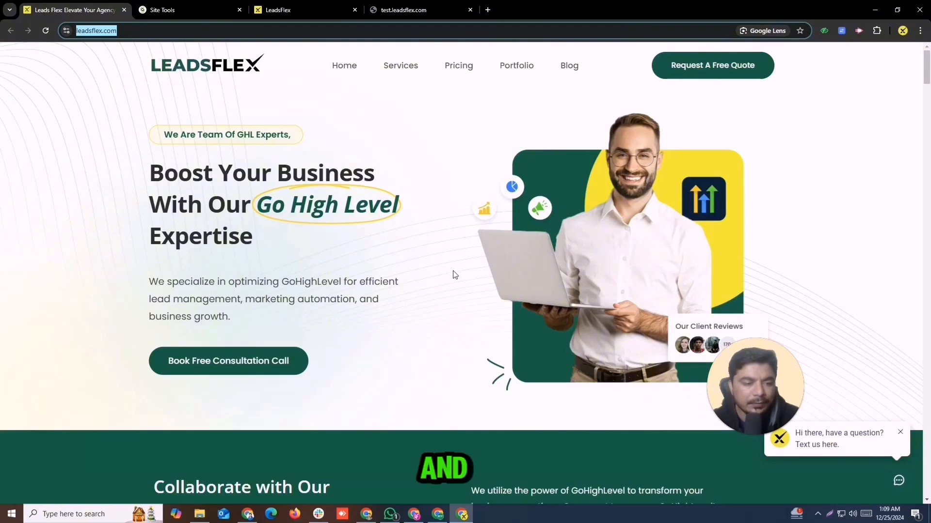